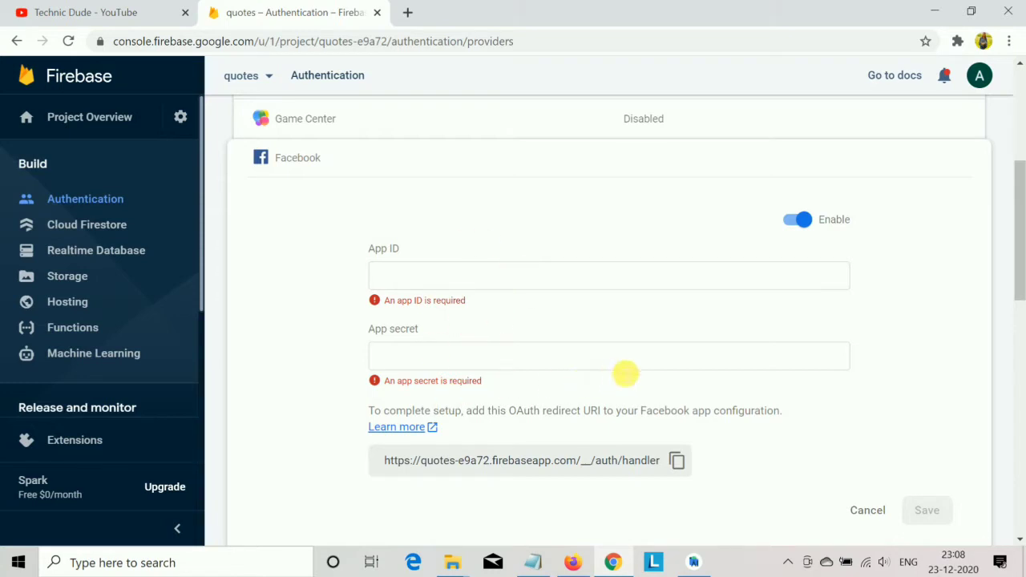
Switch to the Firefox documentation page and look through it for the Facebook login instructions under "How to Integrate Firebase Database".
scroll(595, 328, "up", 2)
scroll(593, 325, "down", 2)
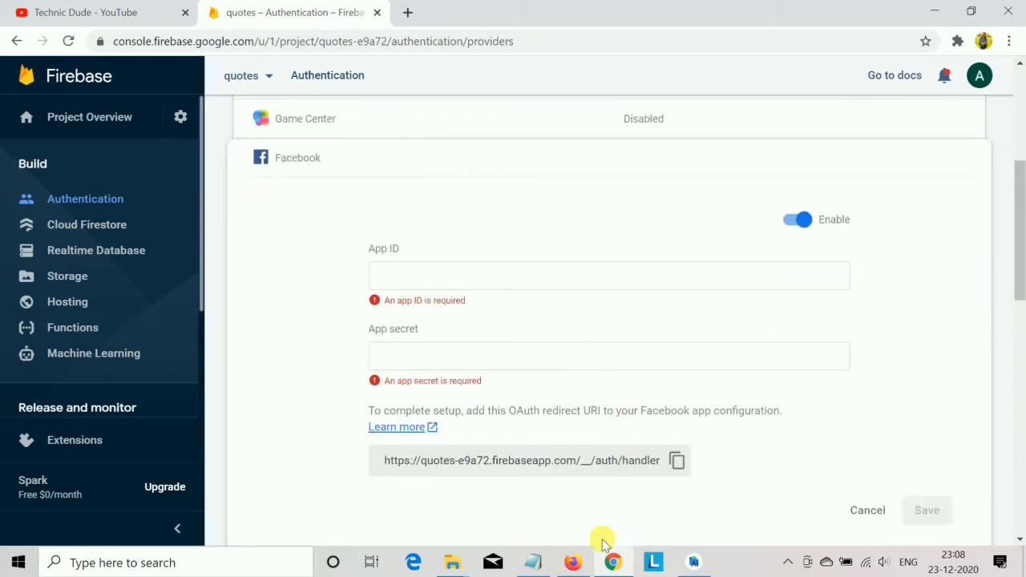
mouse_move(574, 563)
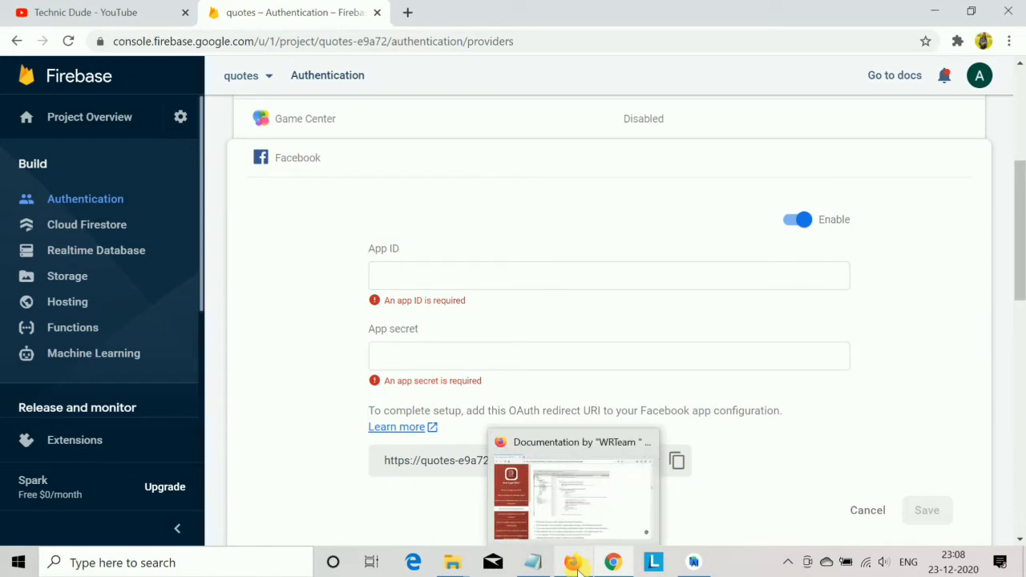
left_click(579, 517)
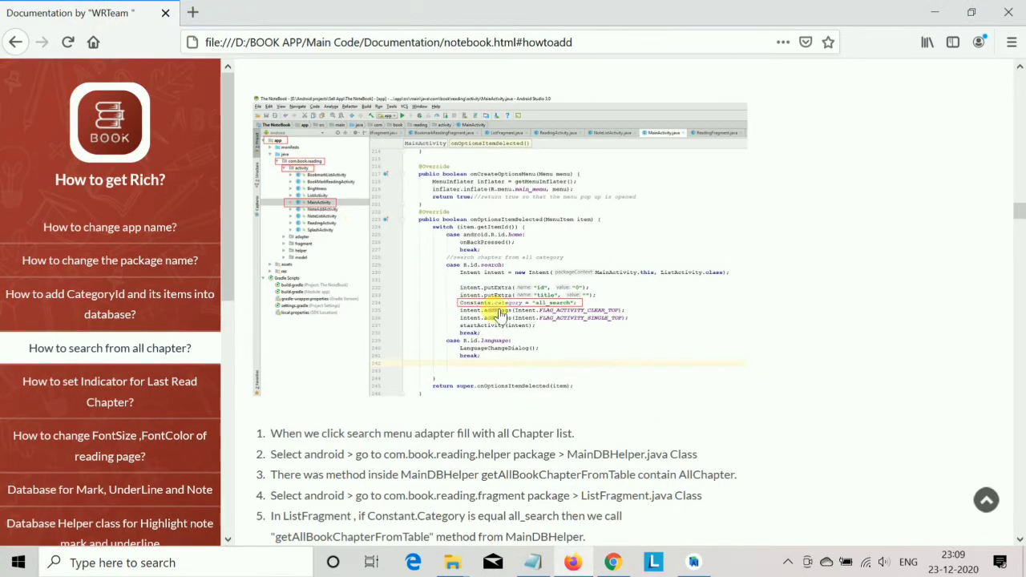
scroll(602, 298, "down", 1)
scroll(603, 299, "down", 5)
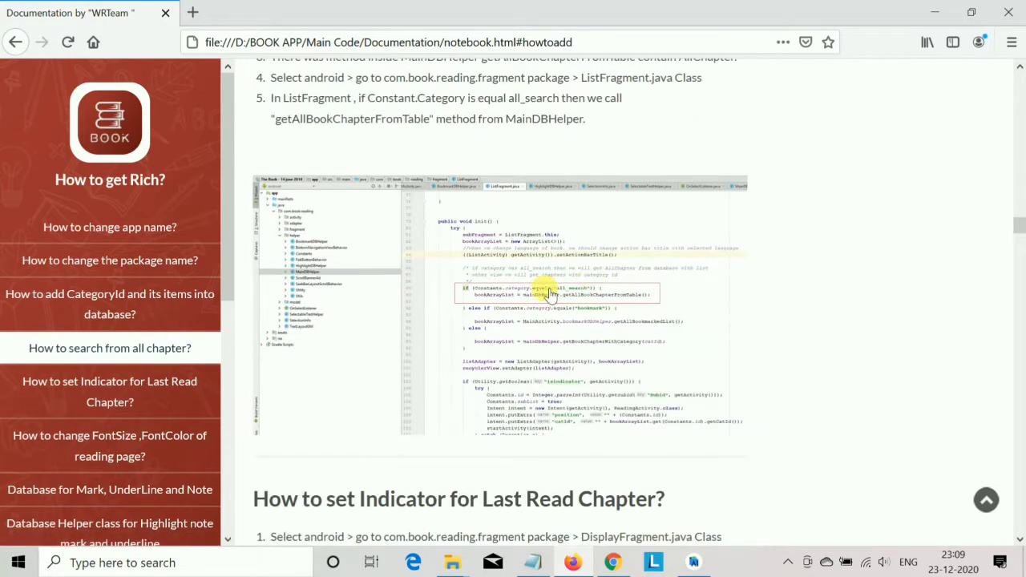
scroll(593, 294, "down", 5)
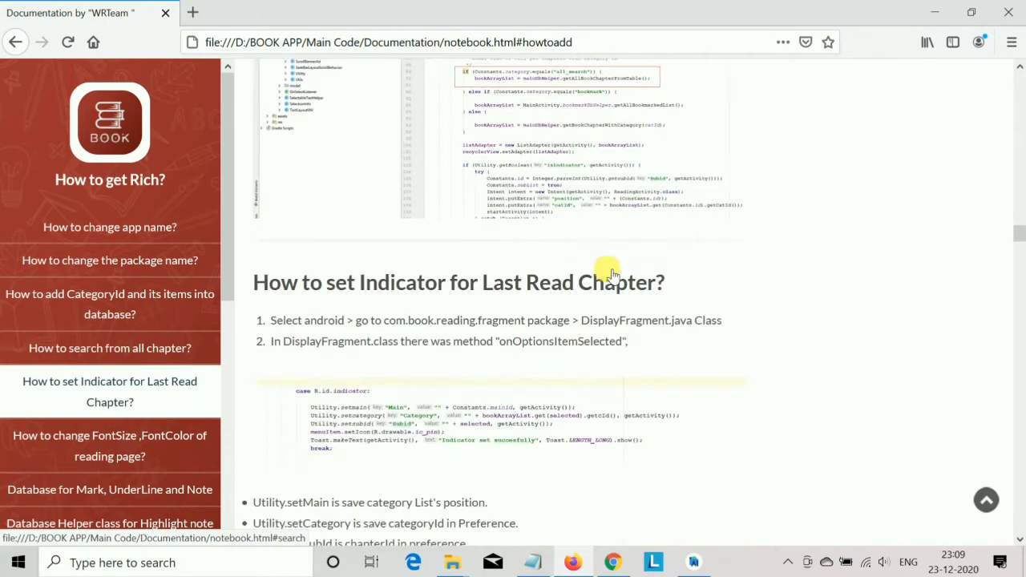
scroll(512, 273, "down", 4)
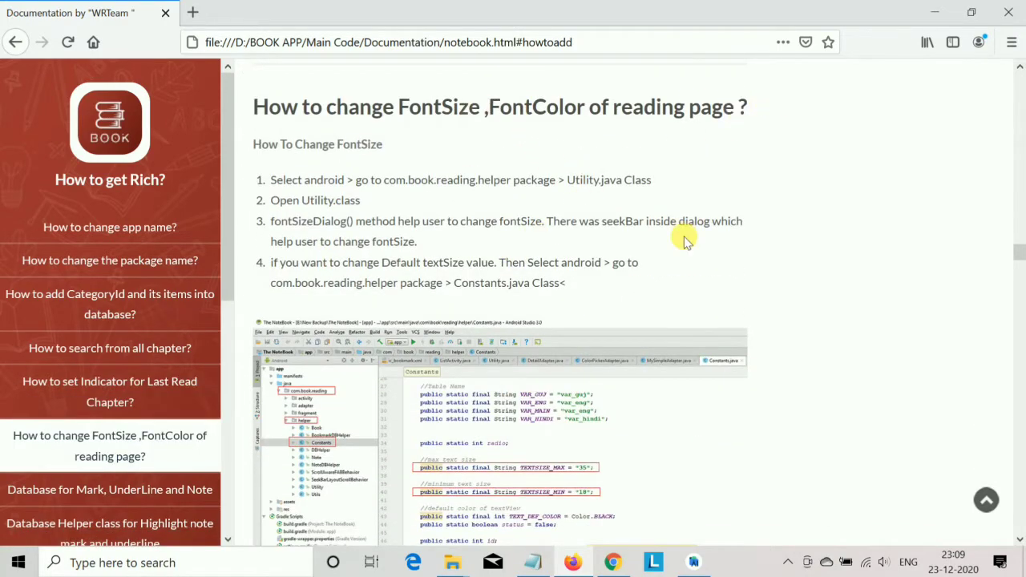
scroll(681, 233, "down", 2)
scroll(534, 305, "down", 5)
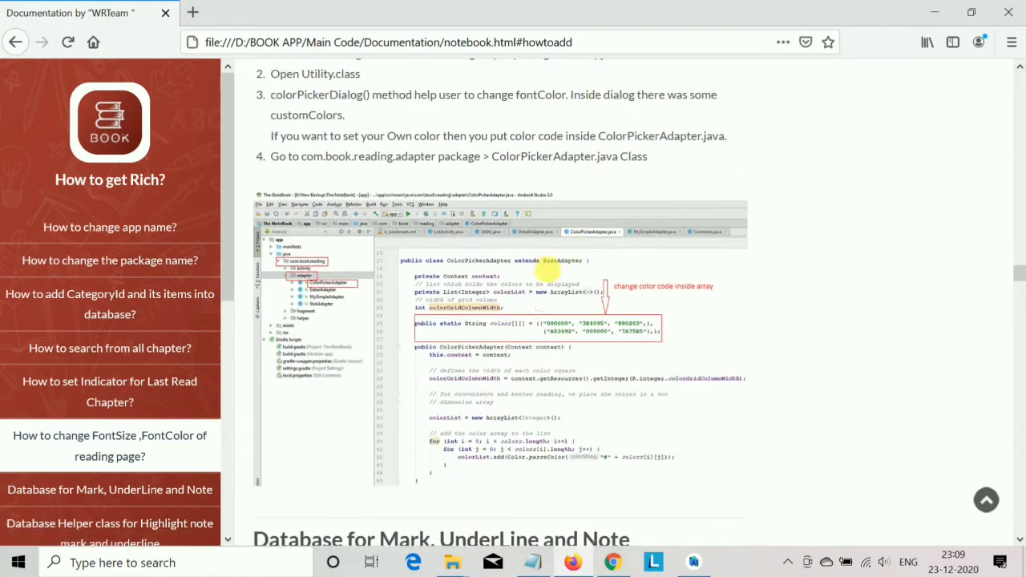
scroll(632, 331, "down", 4)
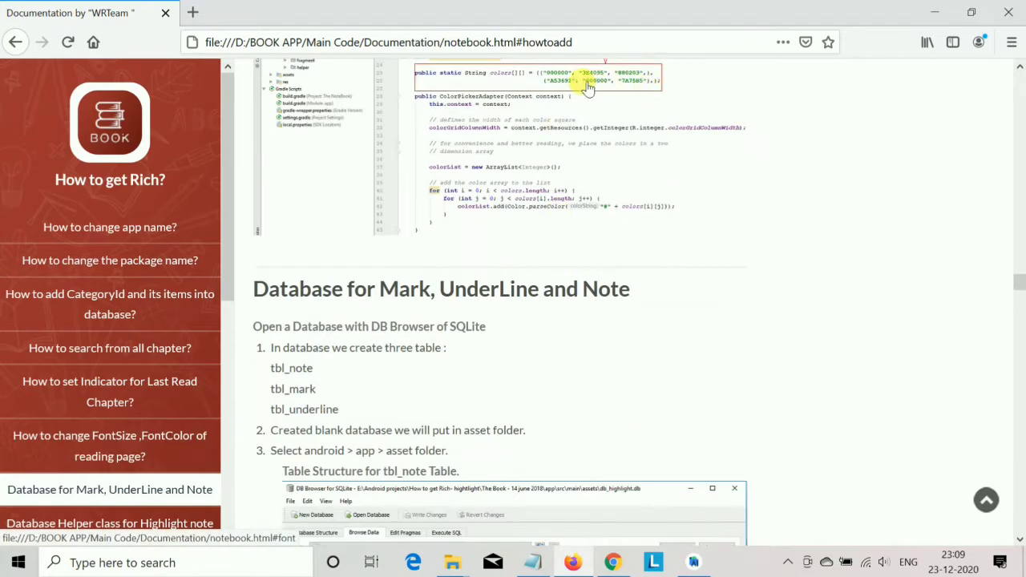
scroll(550, 185, "down", 1)
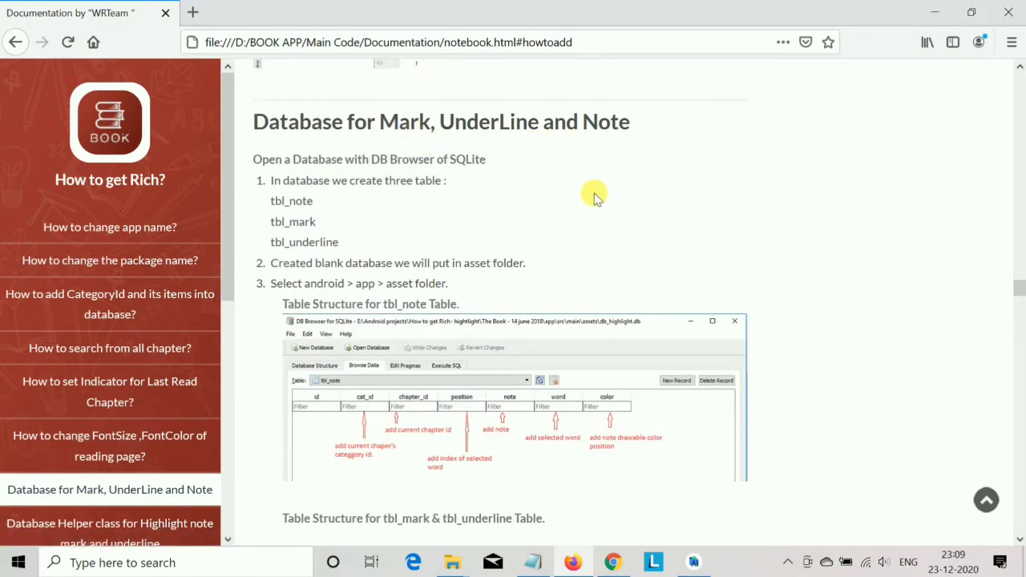
scroll(561, 240, "down", 2)
scroll(528, 294, "down", 5)
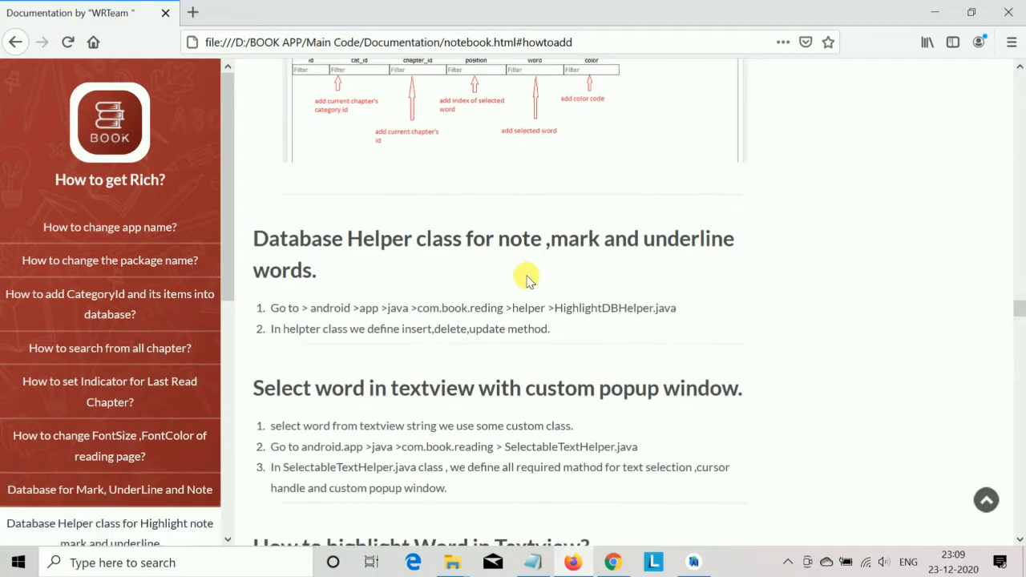
scroll(542, 316, "down", 3)
scroll(570, 253, "down", 5)
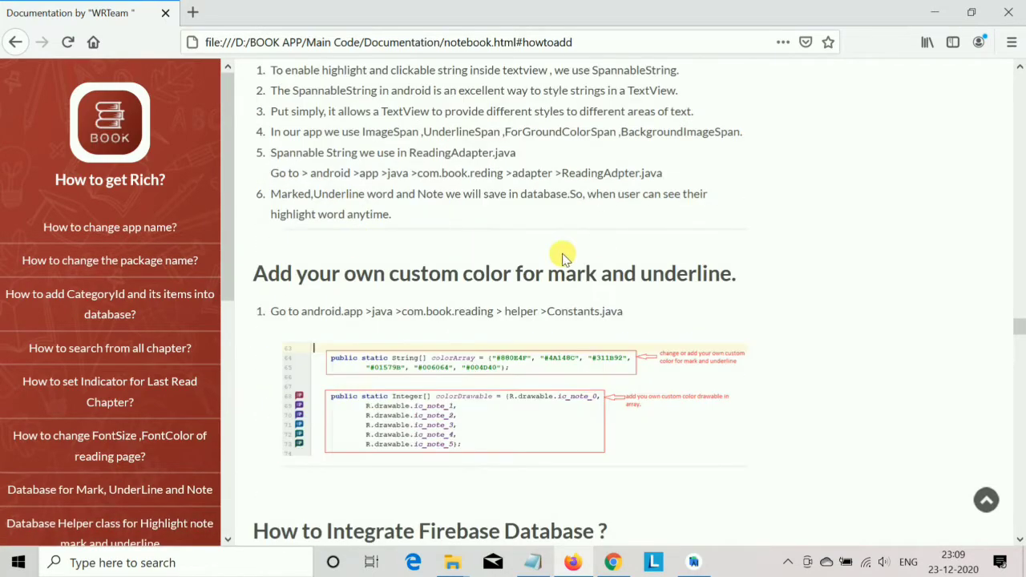
scroll(694, 297, "down", 3)
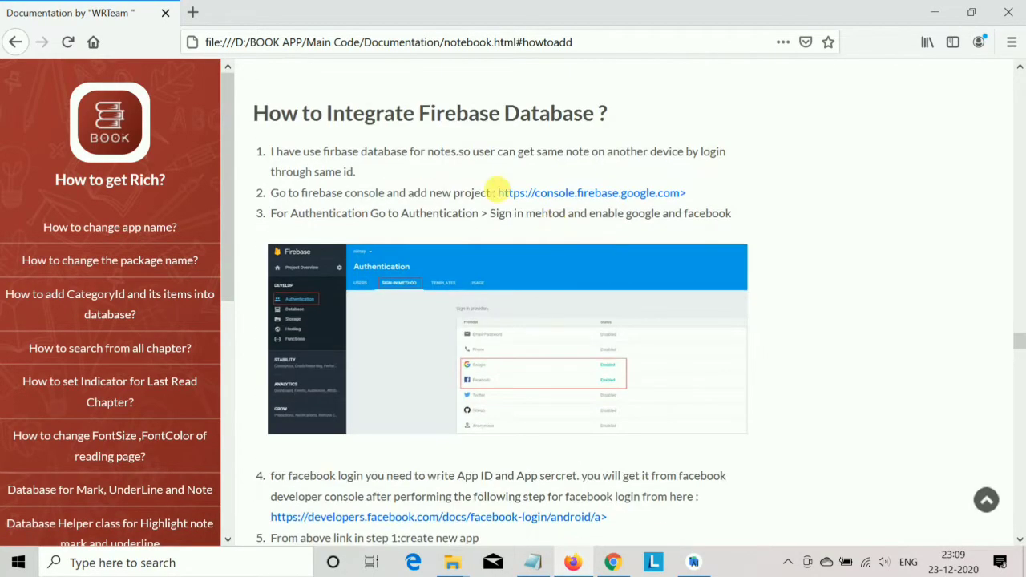
scroll(648, 348, "down", 2)
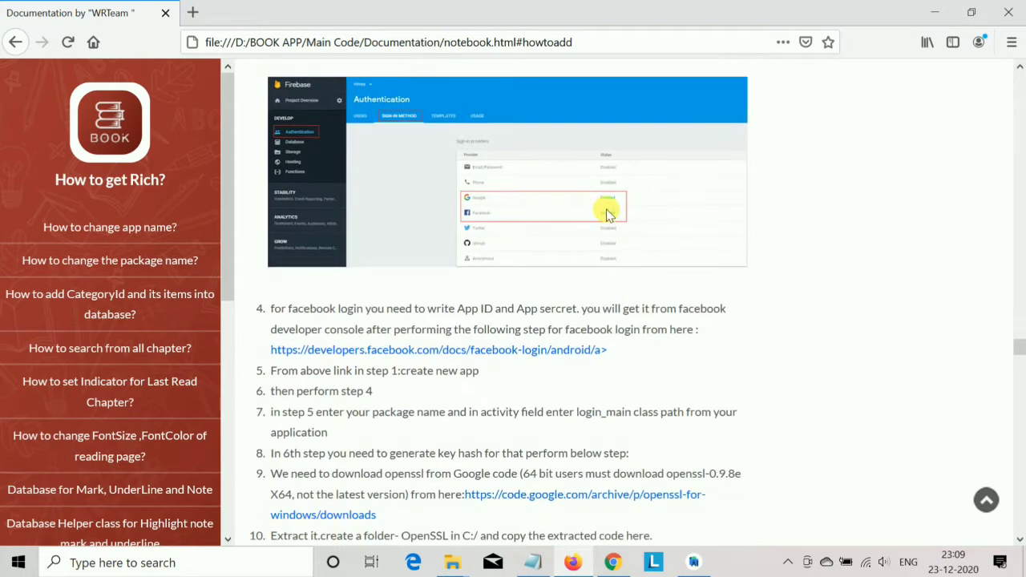
scroll(645, 258, "down", 1)
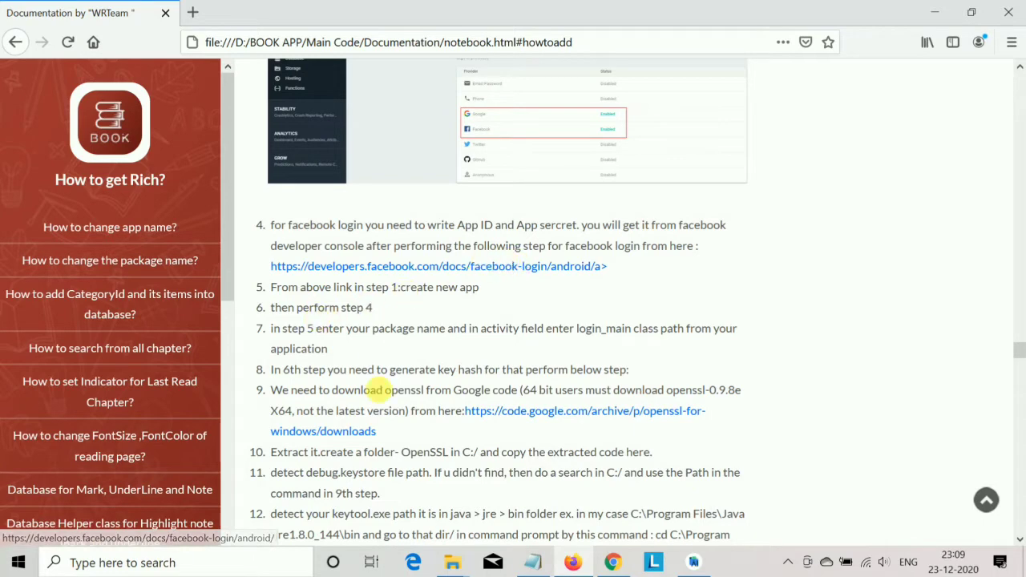
Copy the Facebook Login for Android link from item 4 of the documentation and open it in a new Chrome tab.
right_click(499, 268)
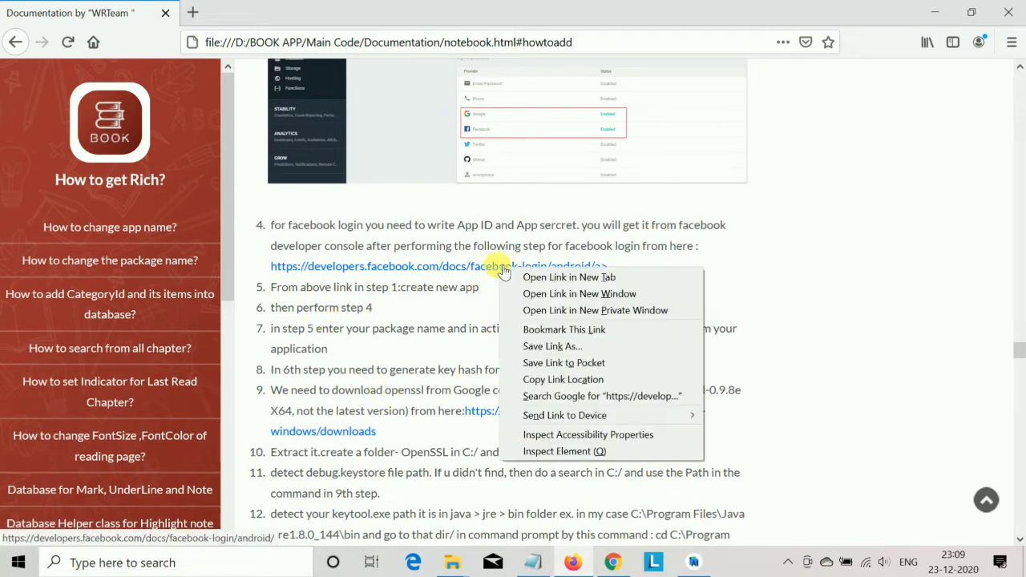
left_click(553, 380)
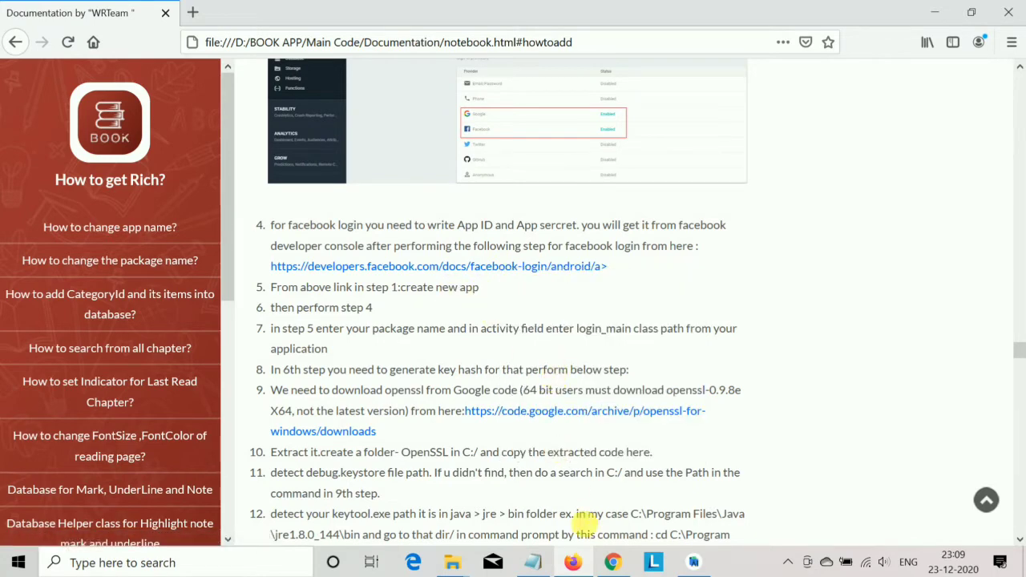
left_click(612, 563)
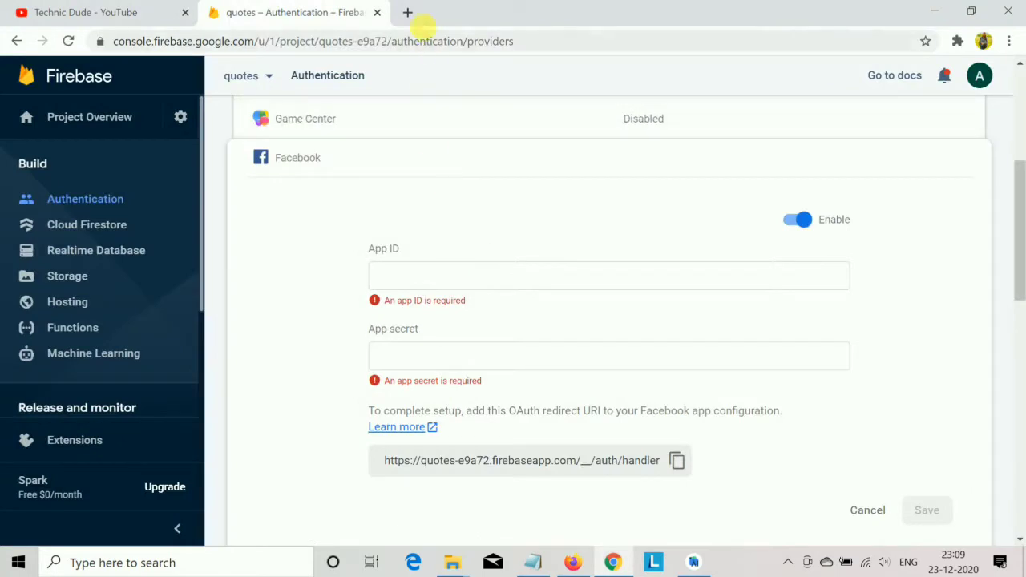
left_click(409, 13)
left_click(396, 47)
right_click(395, 47)
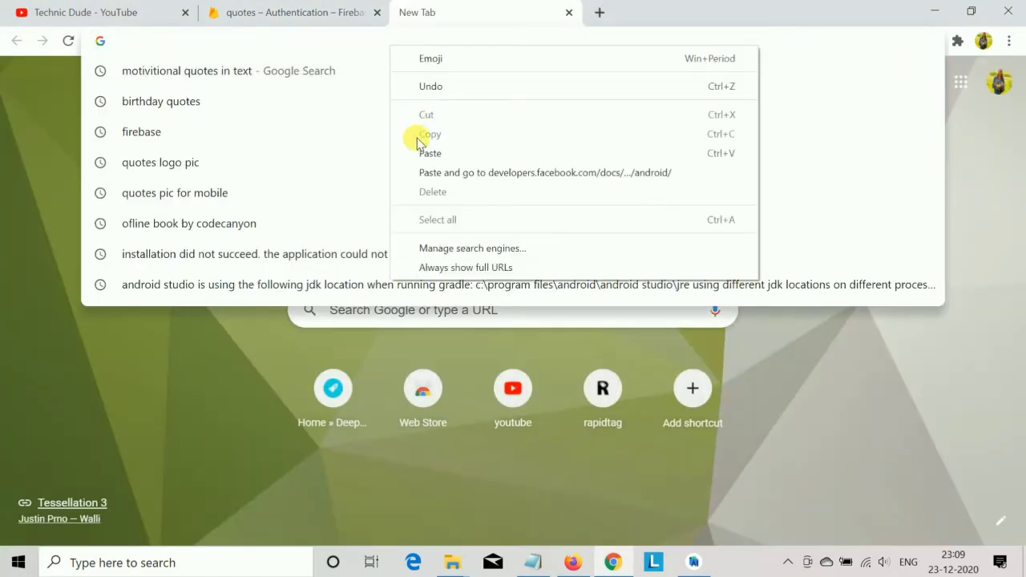
left_click(414, 154)
key("Return")
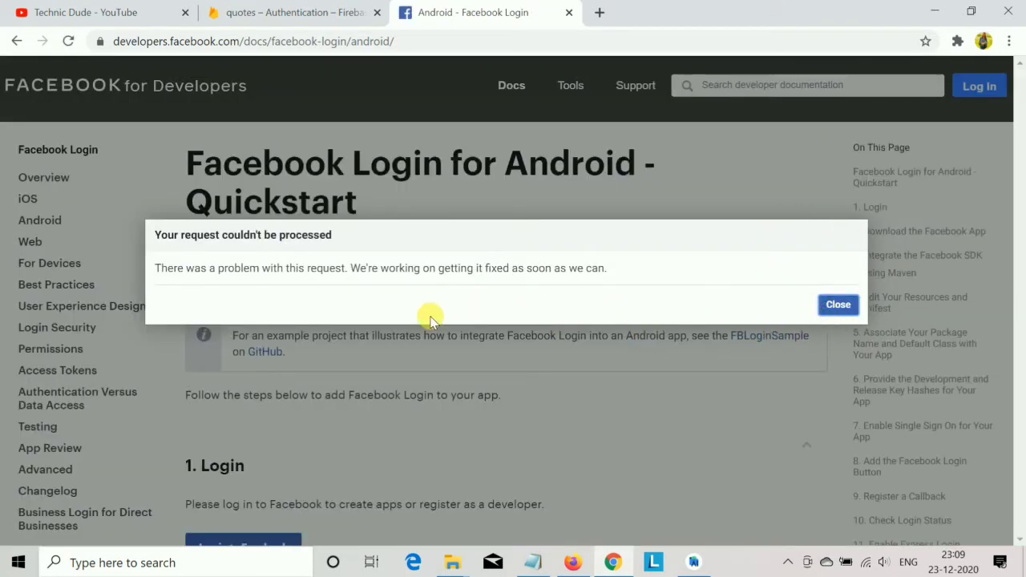
Dismiss the request error dialog and start logging in to Facebook from the developer documentation page.
left_click(841, 306)
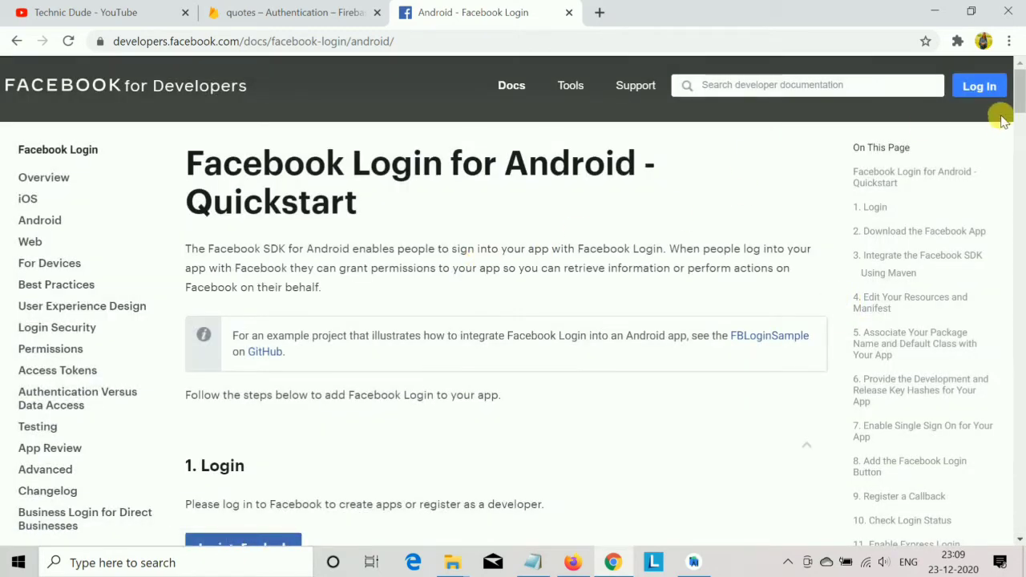
left_click(977, 90)
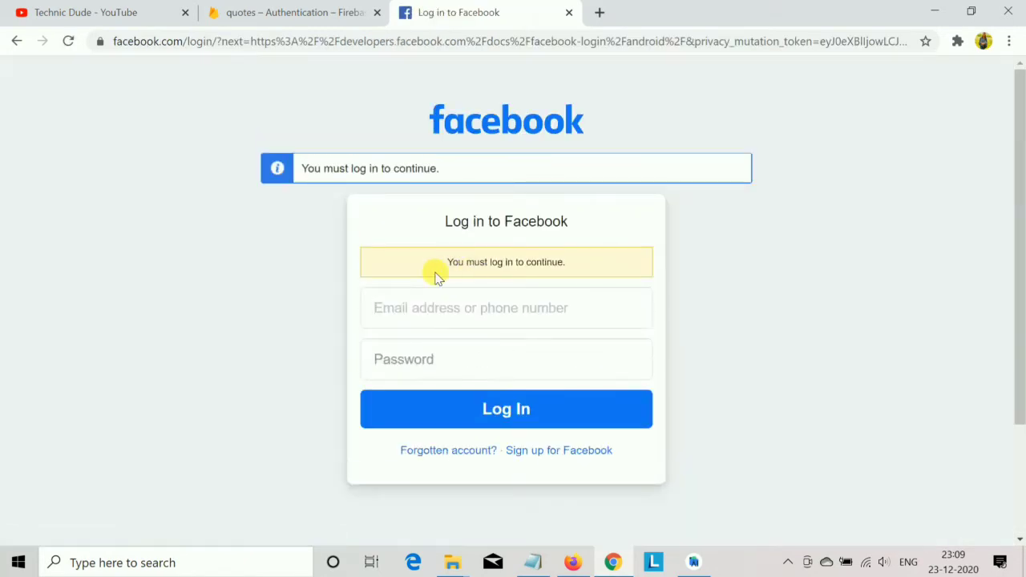
left_click(416, 317)
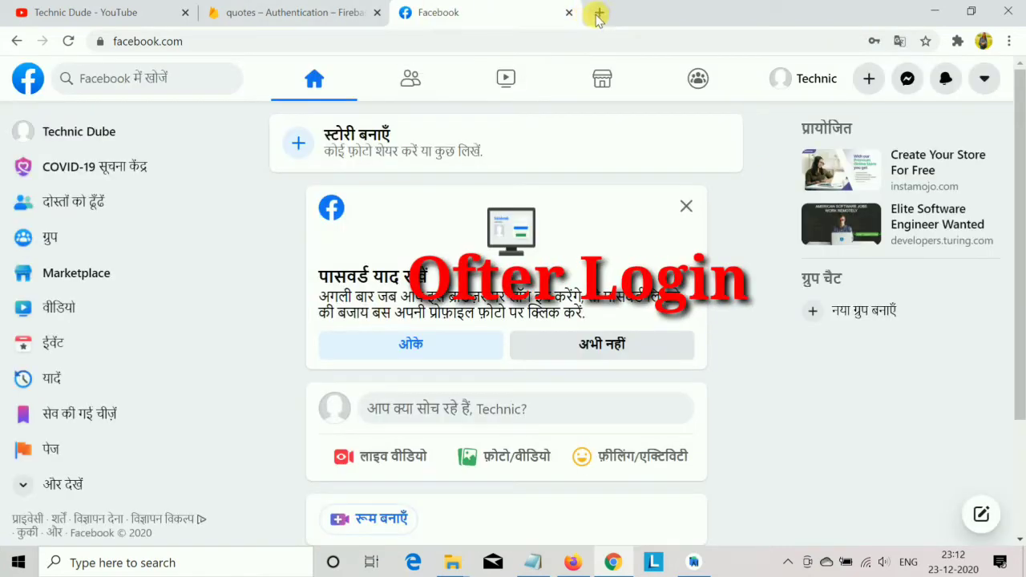
Open developers.facebook.com/docs/facebook-login/android/ from the copied link in a new browser tab.
left_click(599, 14)
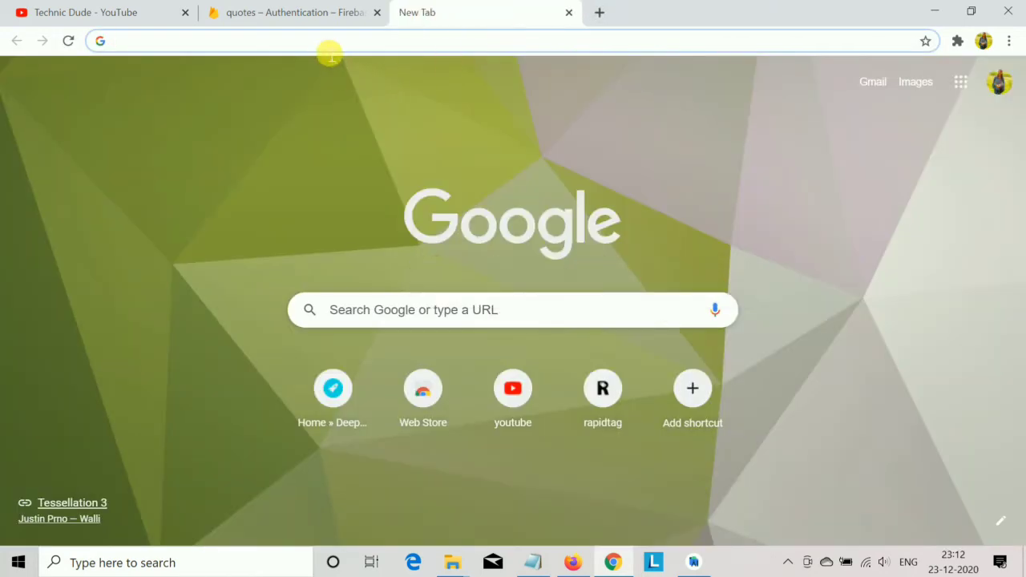
left_click(325, 46)
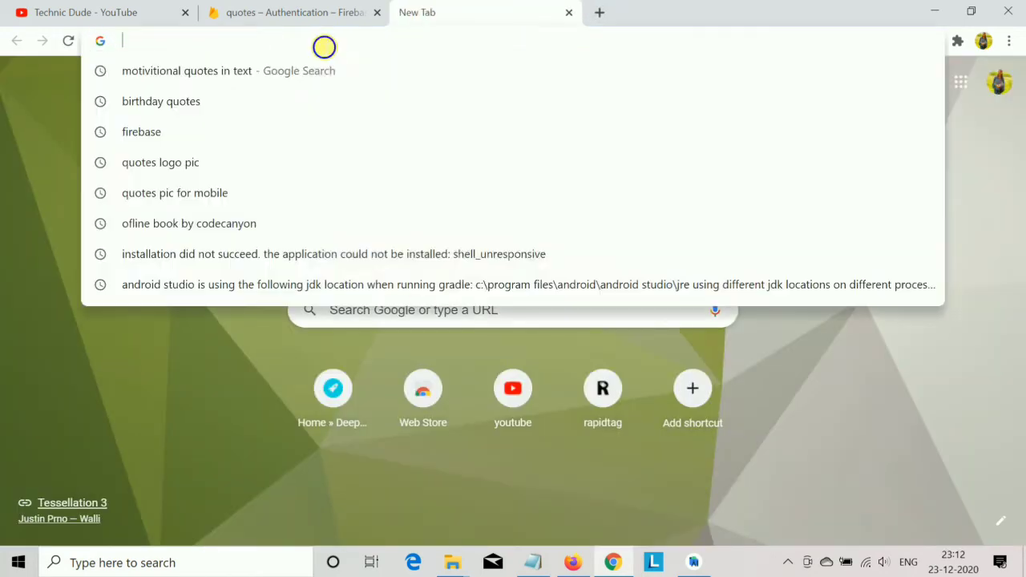
right_click(320, 41)
left_click(361, 144)
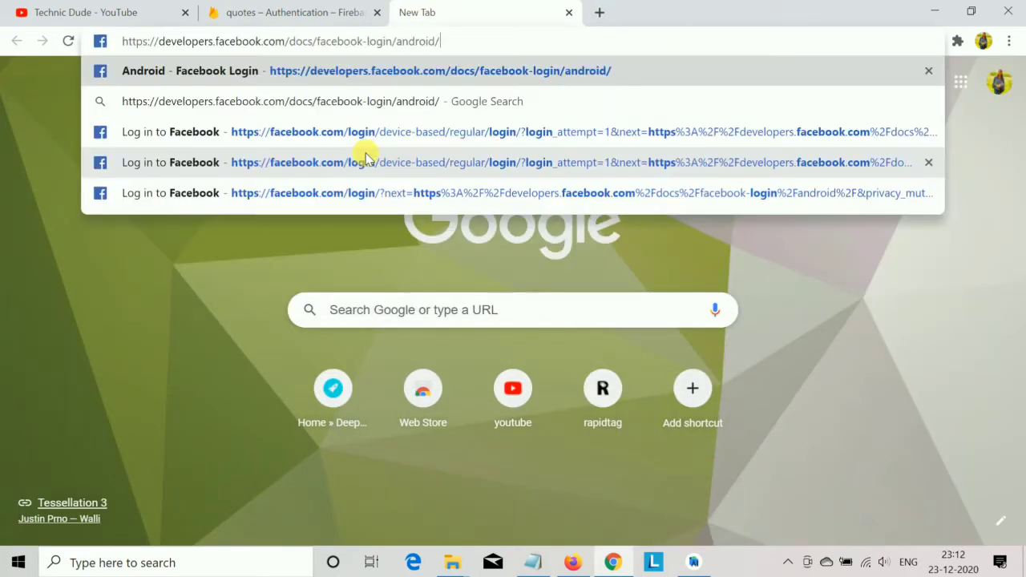
left_click(492, 79)
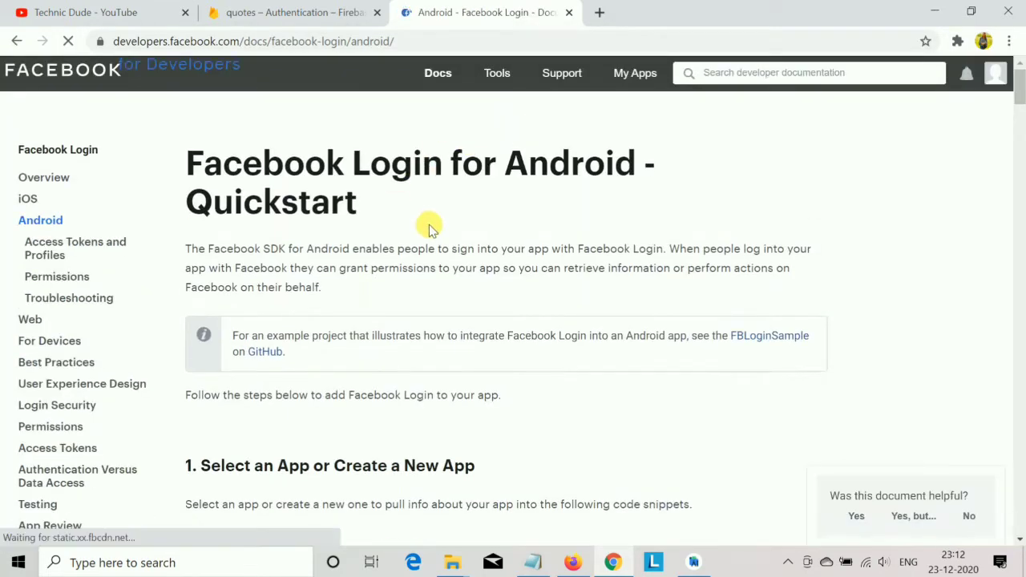
Start creating a new Facebook app from the account options, choosing Manage Business Integrations as its type.
left_click(994, 73)
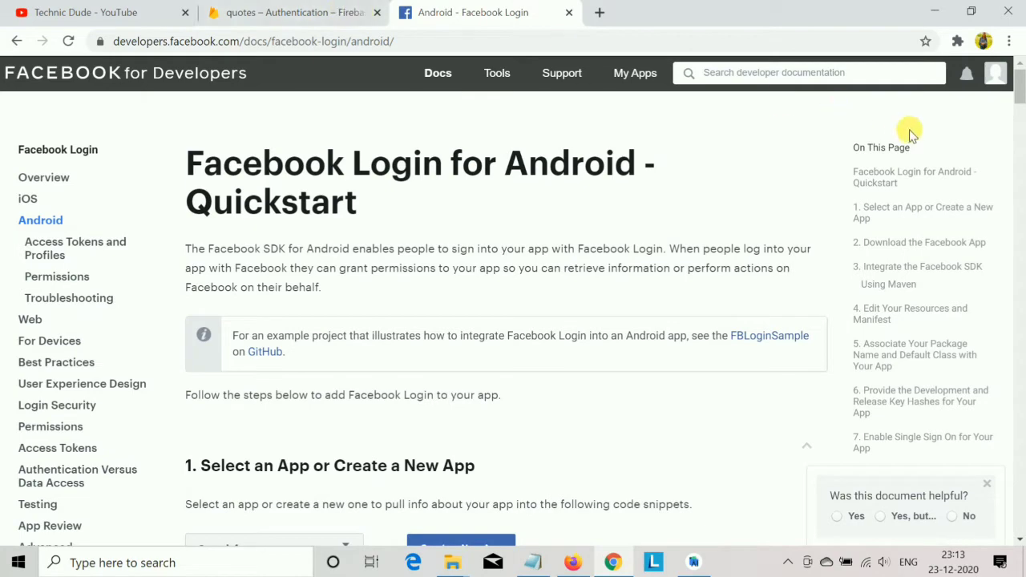
left_click(996, 73)
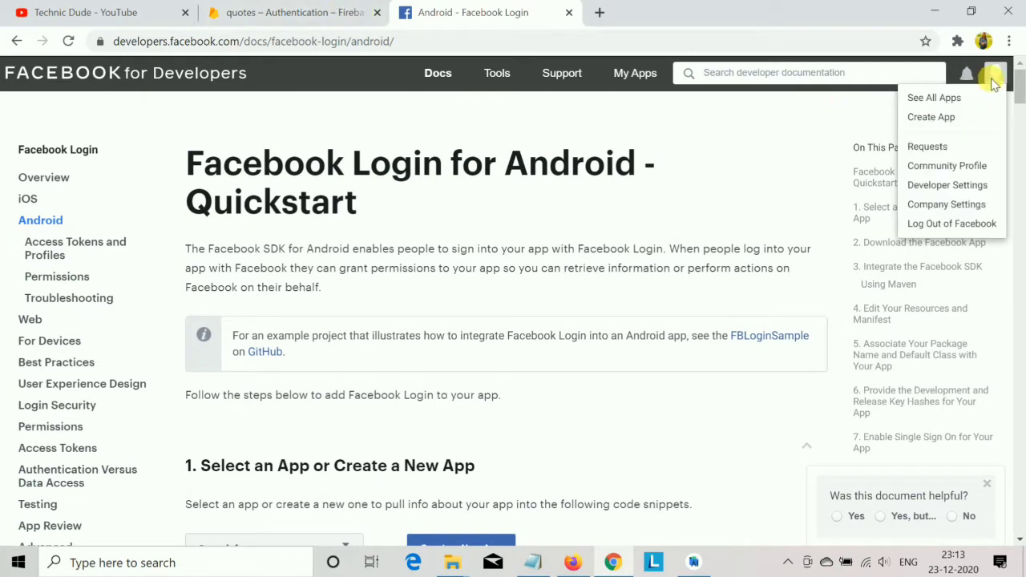
left_click(932, 118)
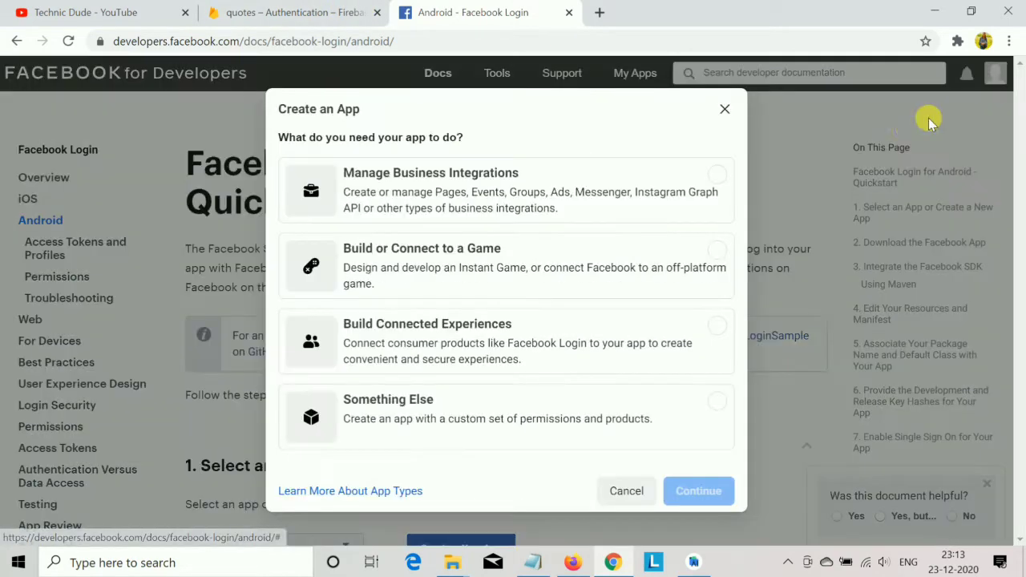
left_click(464, 192)
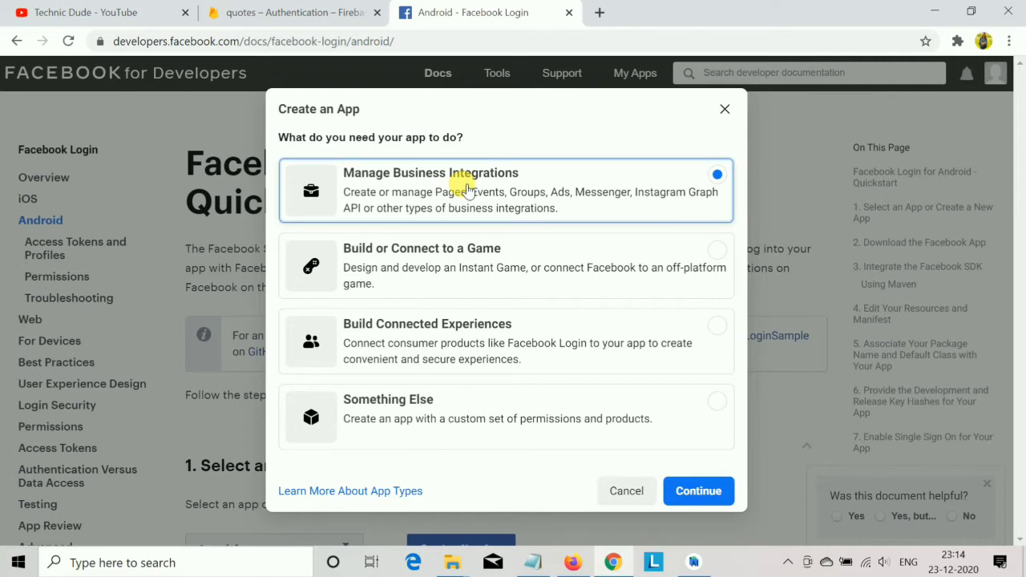
left_click(698, 491)
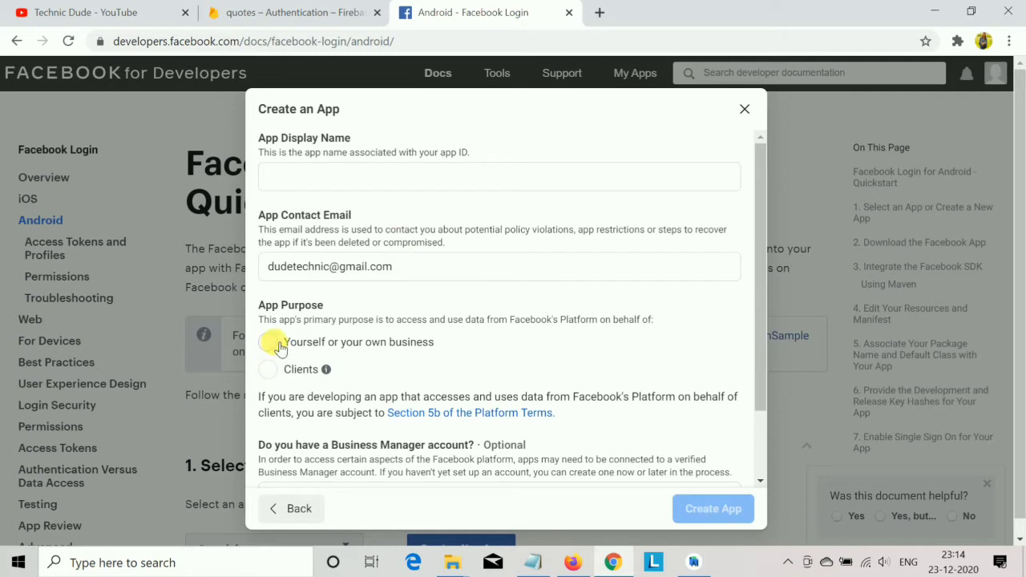
Create the app with display name quotes123 for yourself or your own business, and complete the security check.
left_click(316, 183)
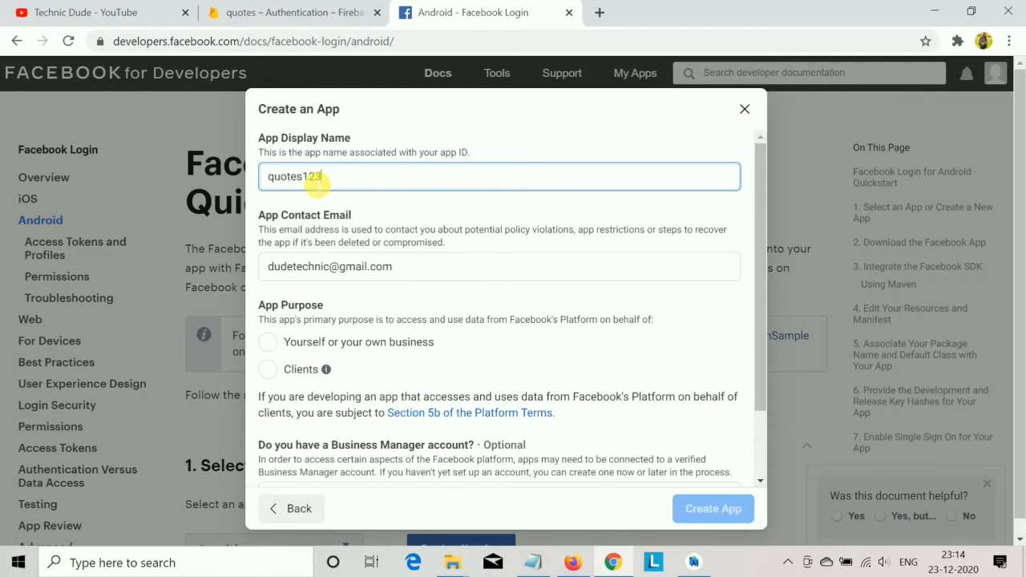
left_click(268, 343)
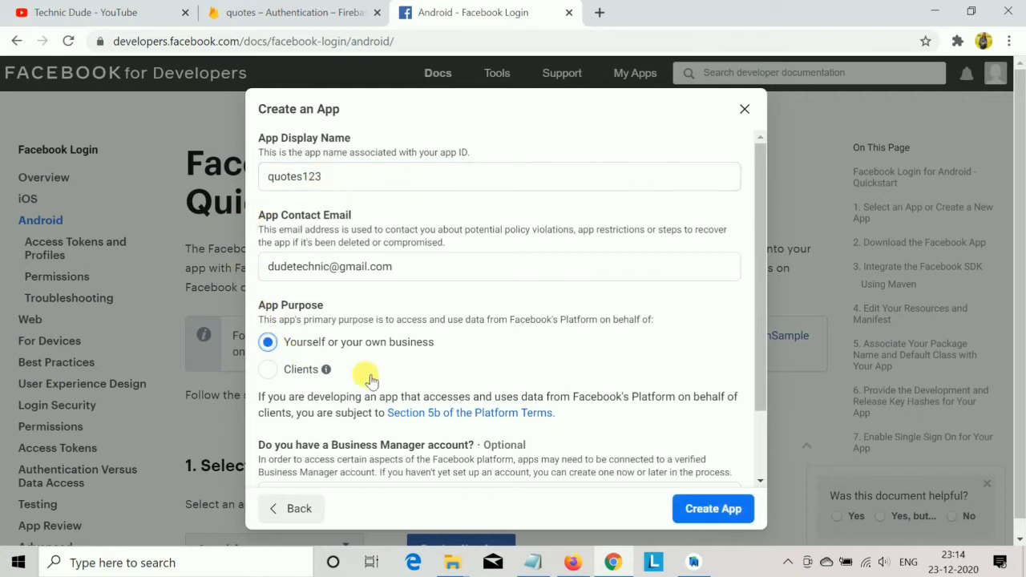
left_click(713, 509)
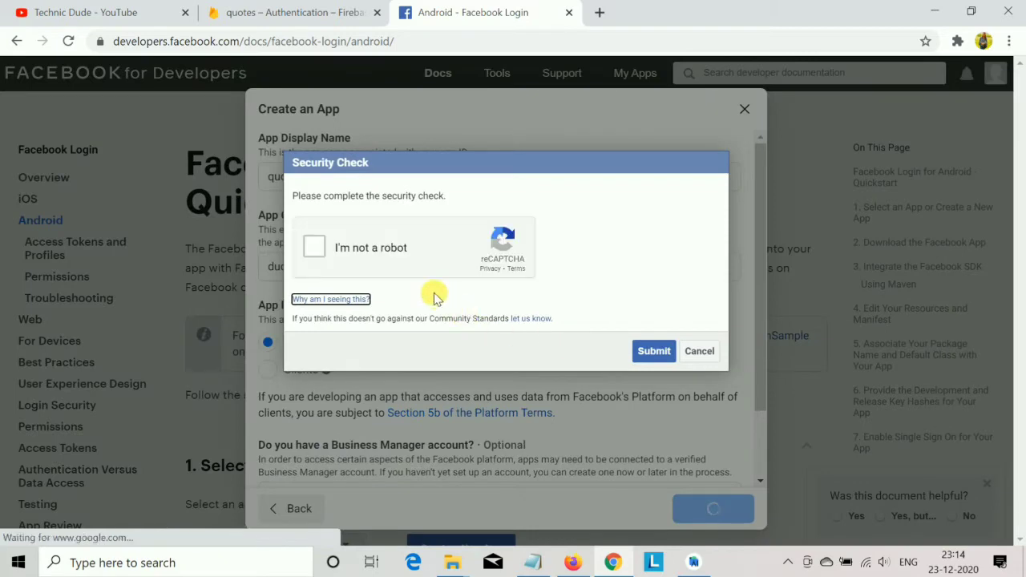
left_click(401, 265)
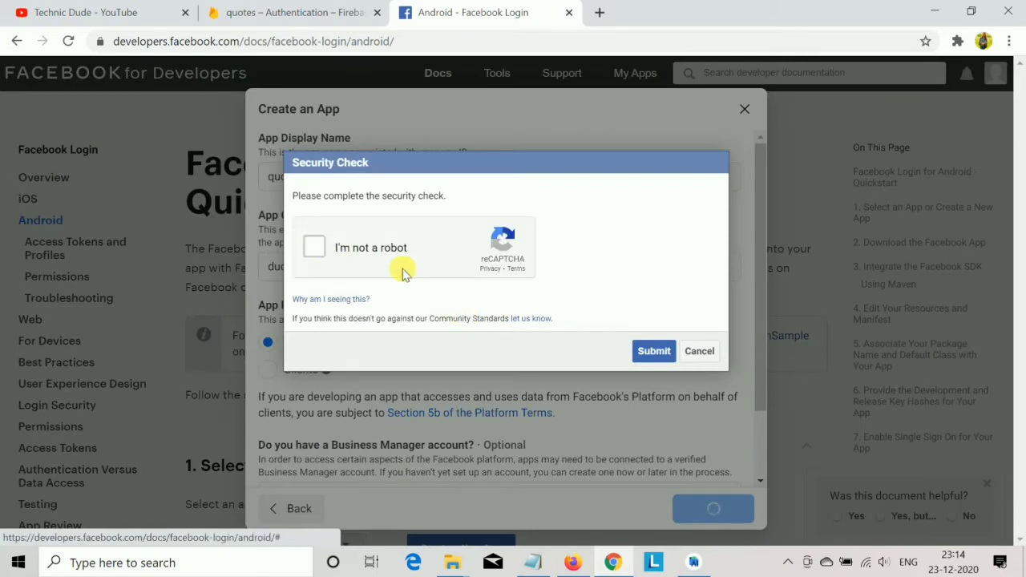
left_click(654, 351)
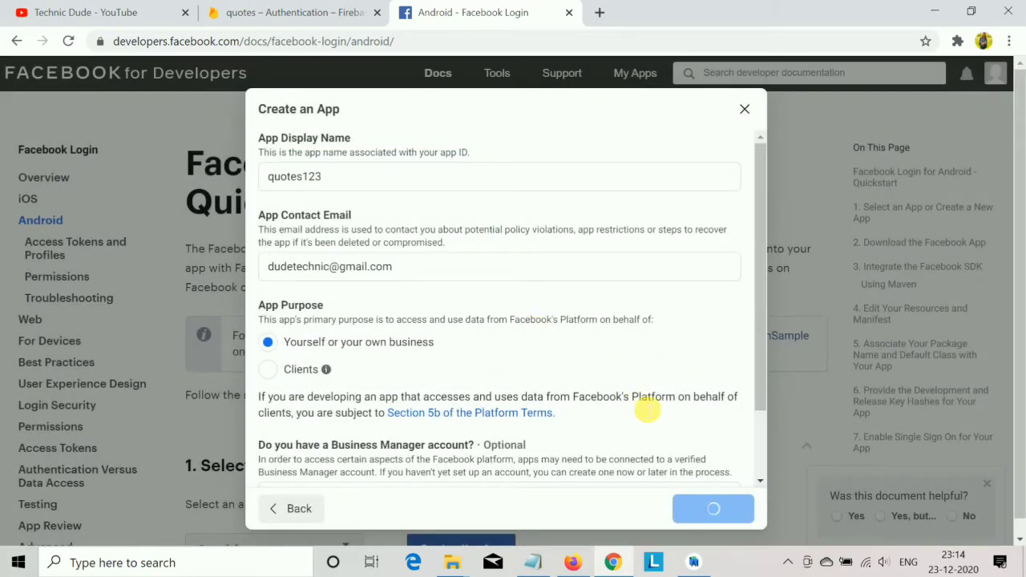
Look through the products and other integrations offered for the new app.
scroll(648, 405, "down", 2)
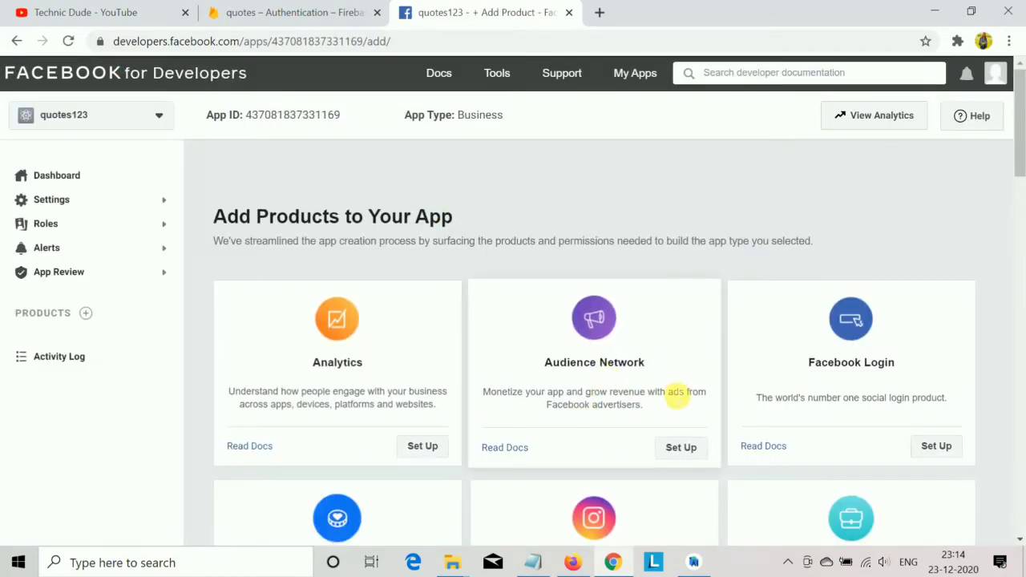
scroll(698, 388, "down", 1)
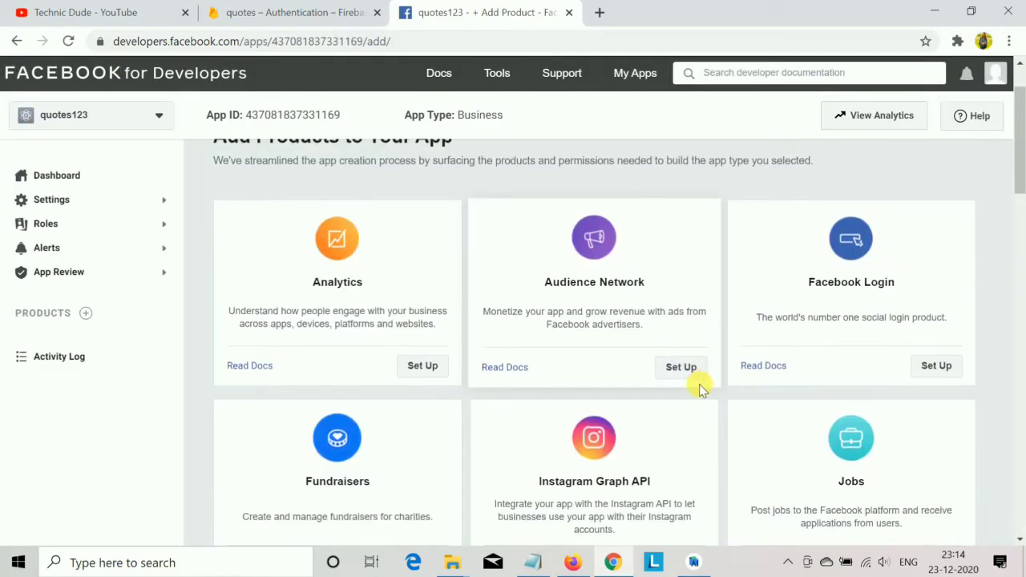
scroll(690, 386, "down", 7)
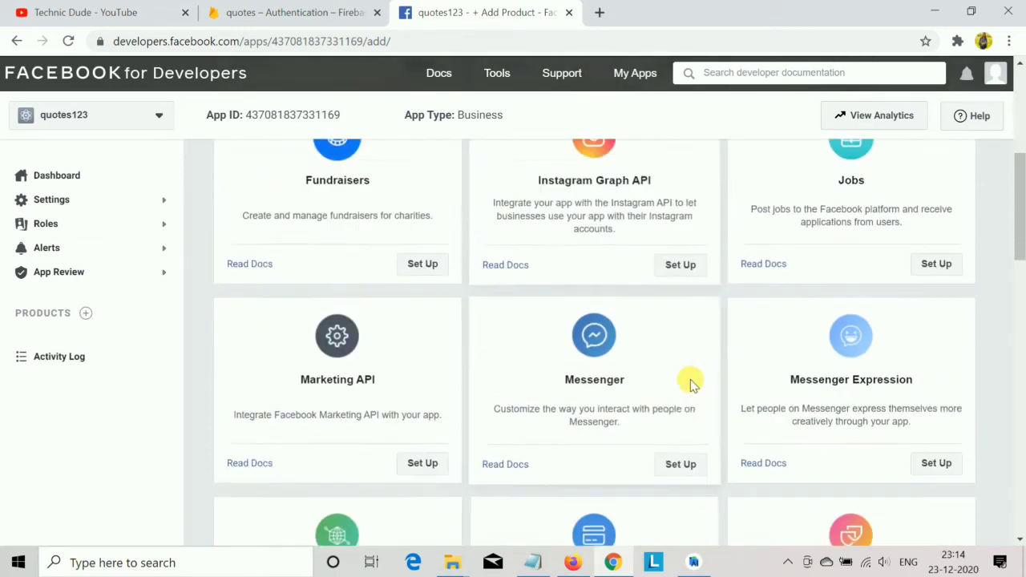
scroll(694, 381, "down", 1)
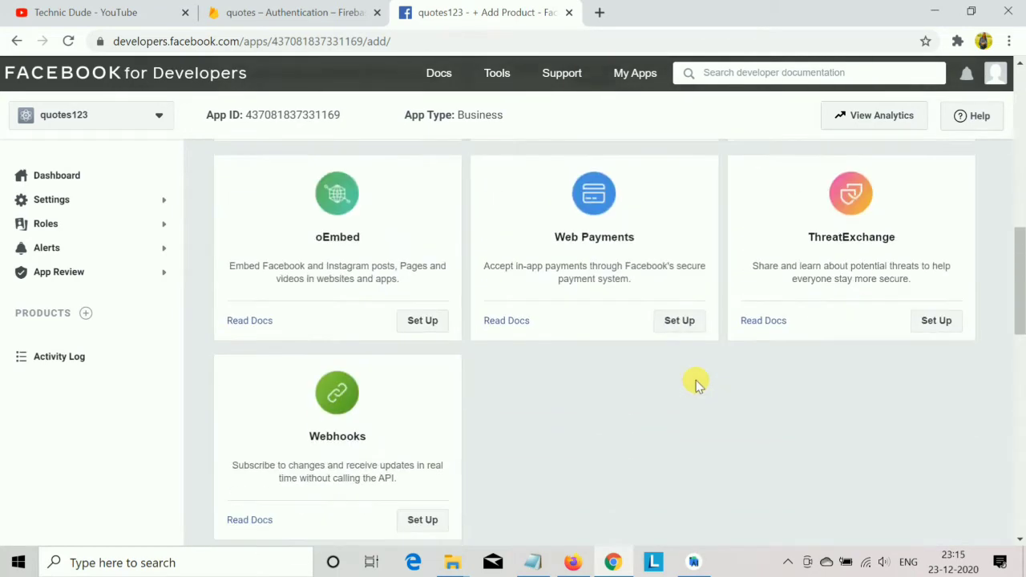
scroll(695, 383, "down", 2)
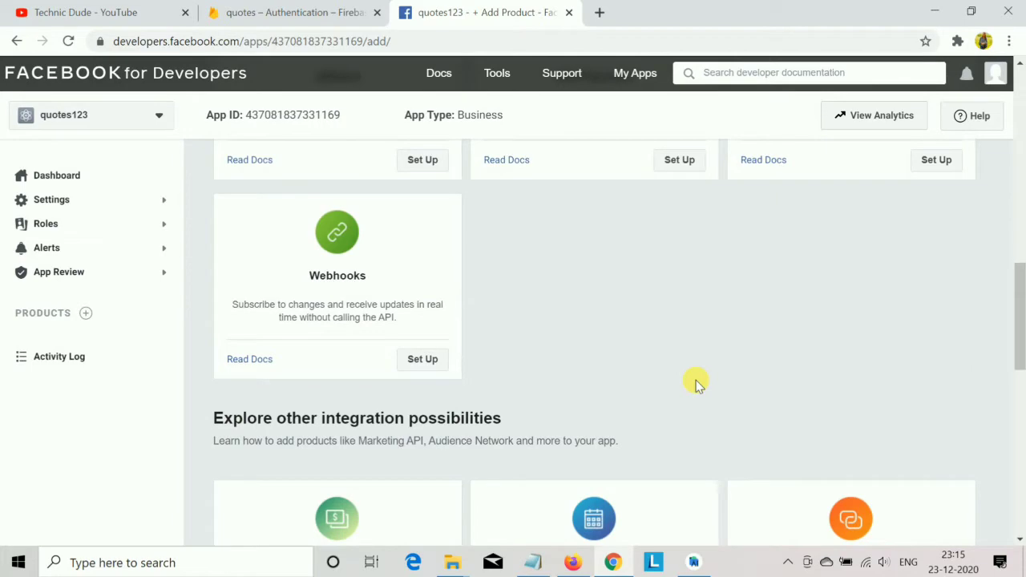
scroll(628, 369, "down", 5)
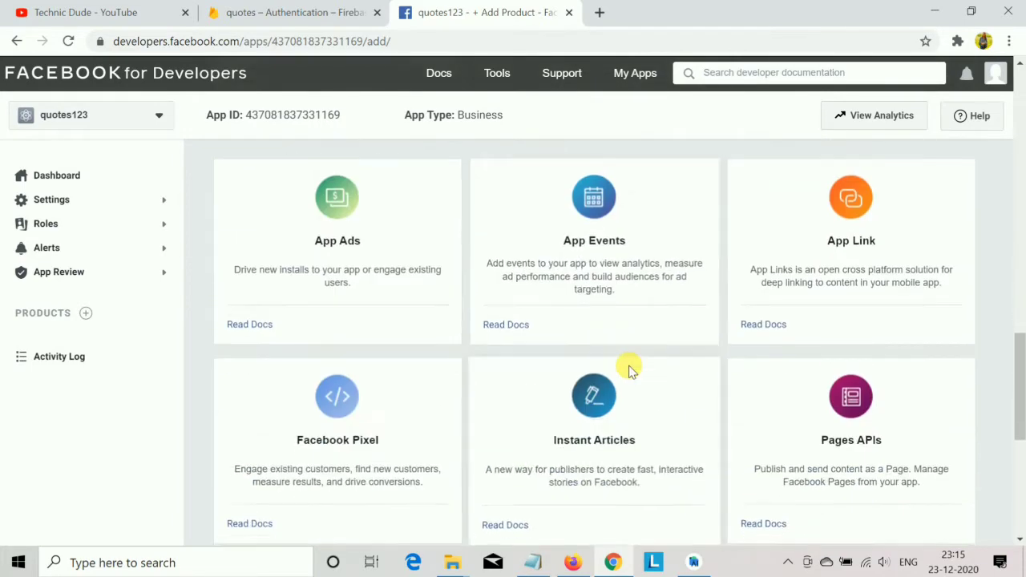
scroll(627, 369, "down", 4)
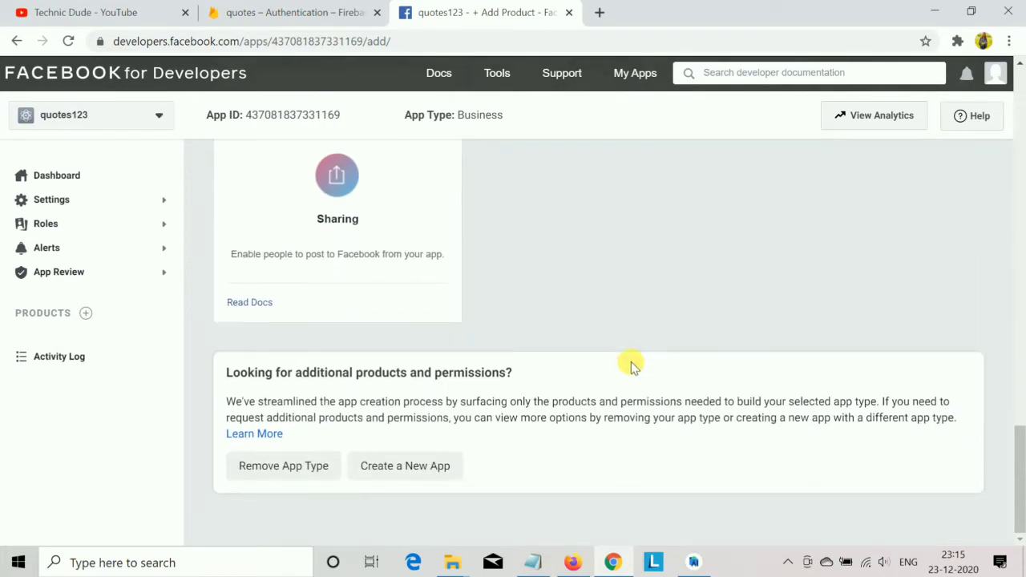
scroll(630, 364, "up", 20)
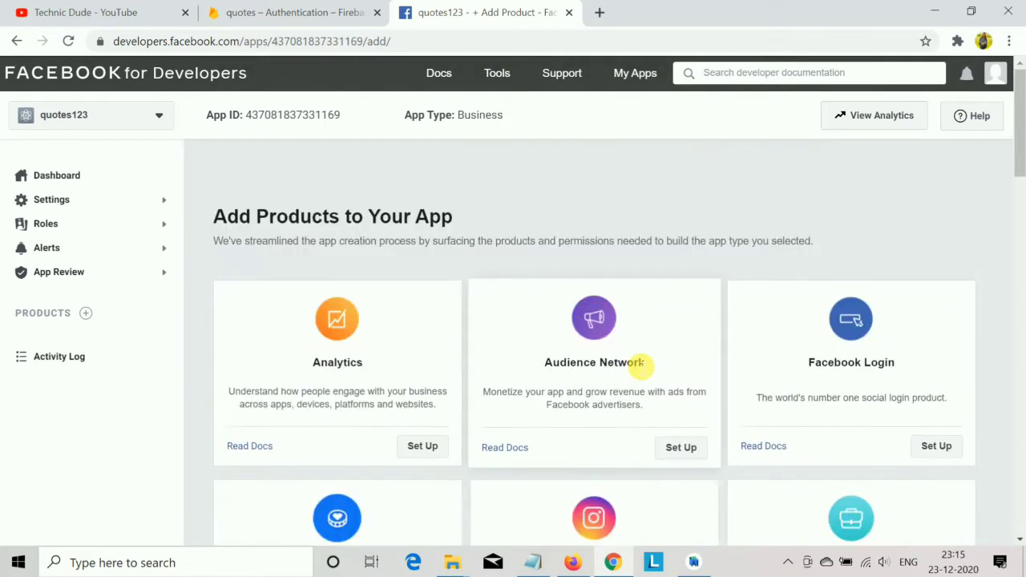
scroll(638, 365, "down", 2)
scroll(638, 362, "up", 1)
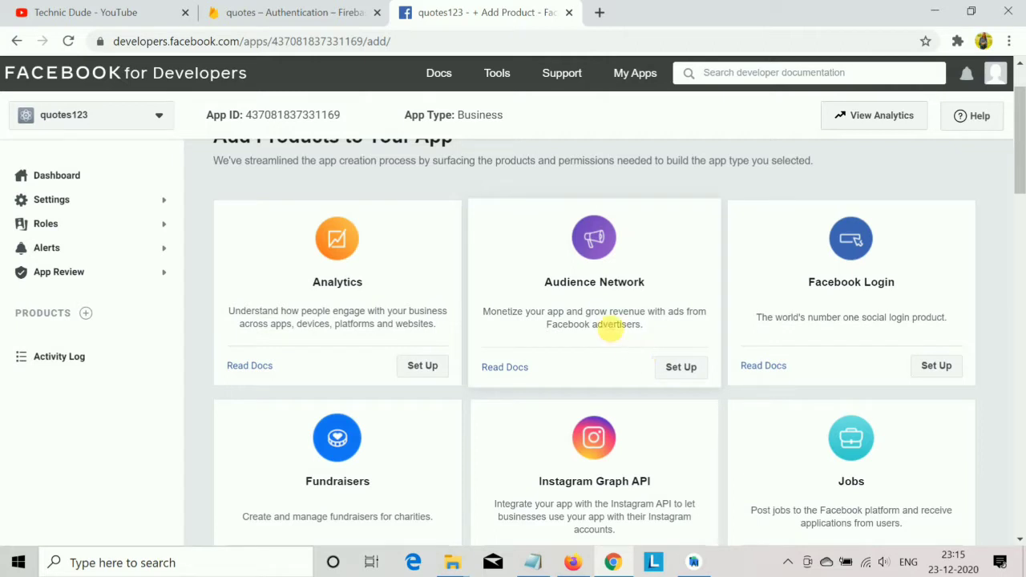
Set up Analytics for the Android platform and skip the SDK download part of the quickstart.
left_click(426, 367)
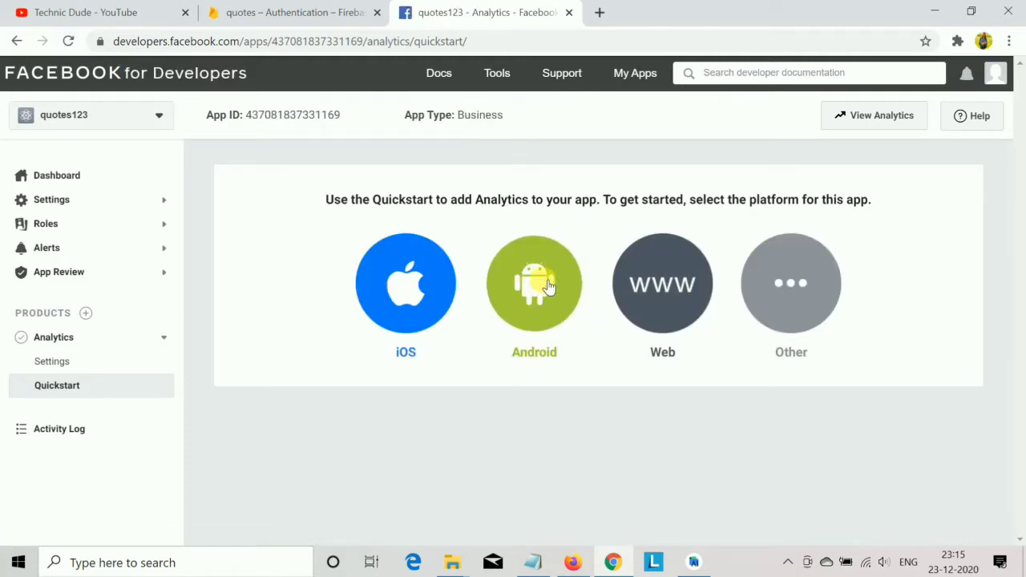
left_click(549, 296)
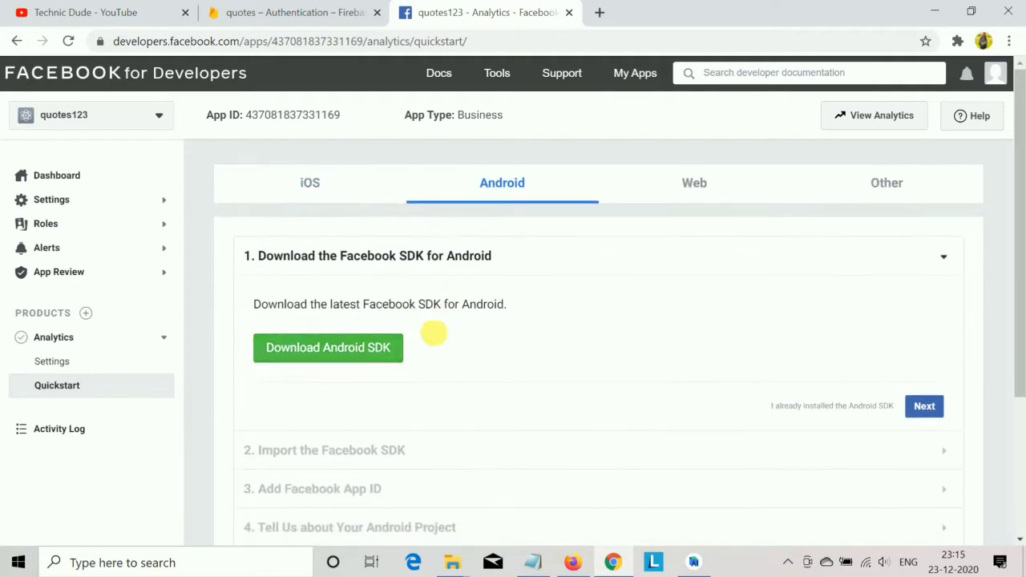
scroll(493, 317, "down", 1)
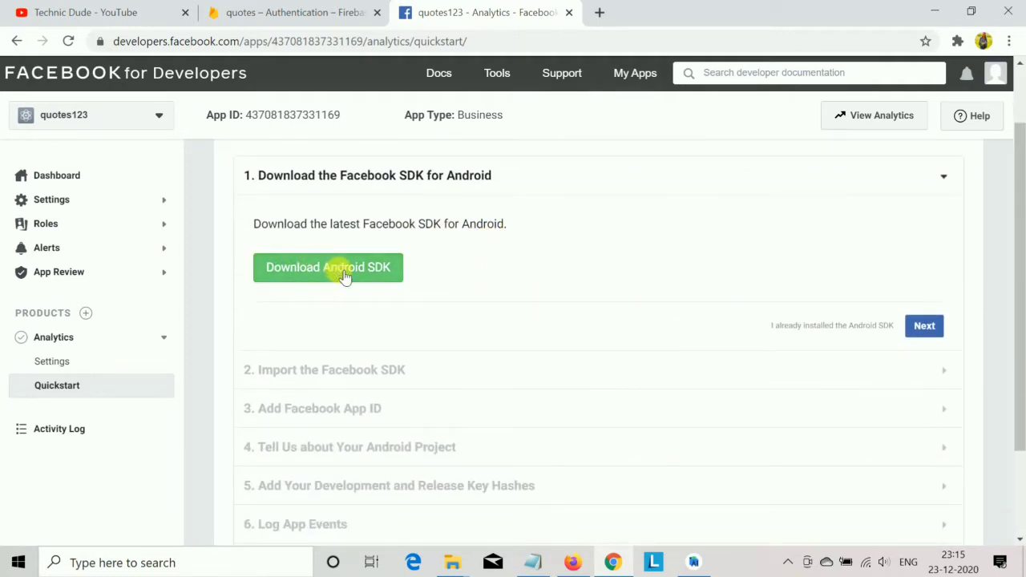
left_click(926, 326)
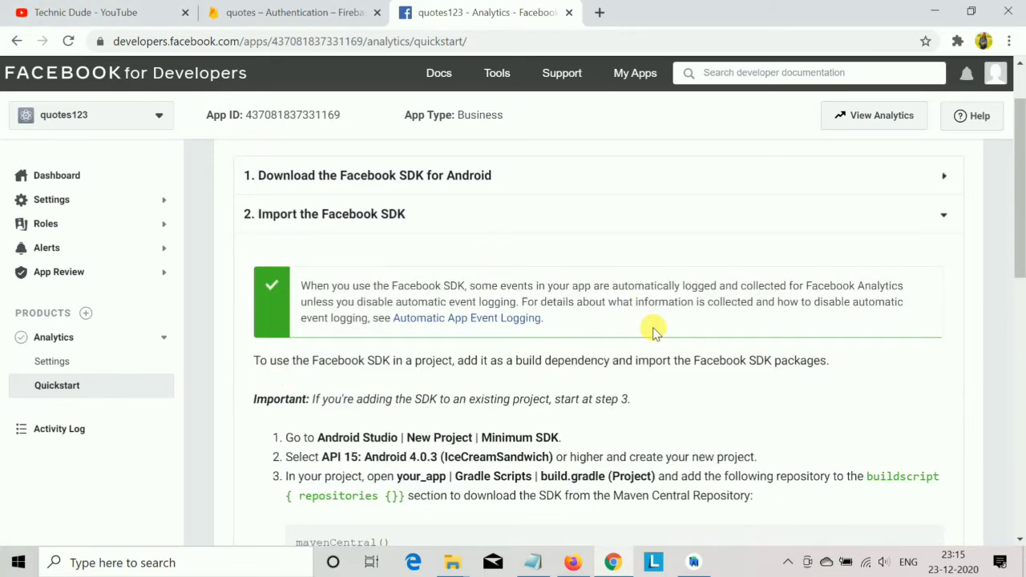
Advance the quickstart past importing the Facebook SDK and adding the Facebook App ID to the Android project details.
scroll(652, 326, "down", 2)
scroll(653, 327, "down", 5)
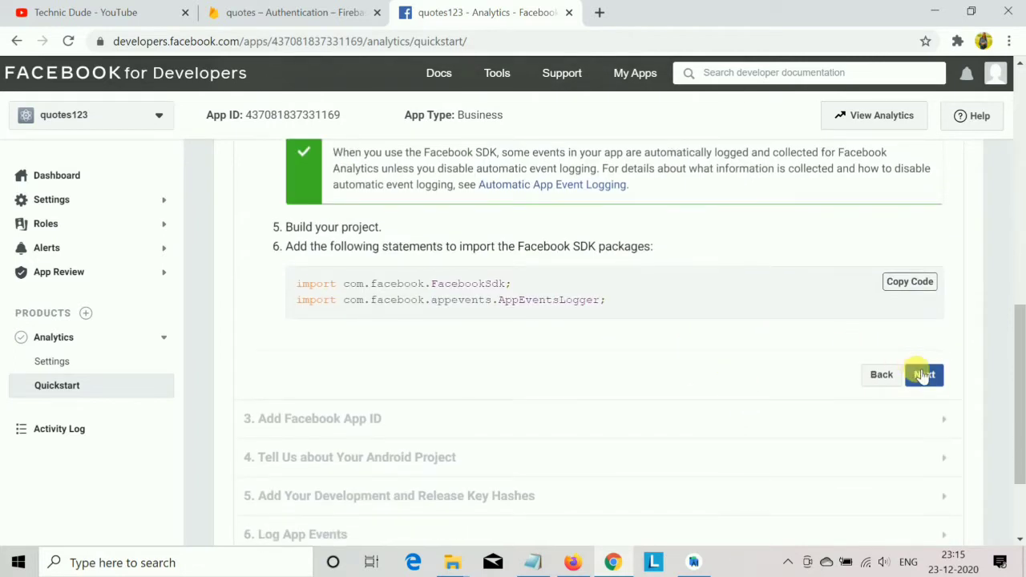
left_click(923, 375)
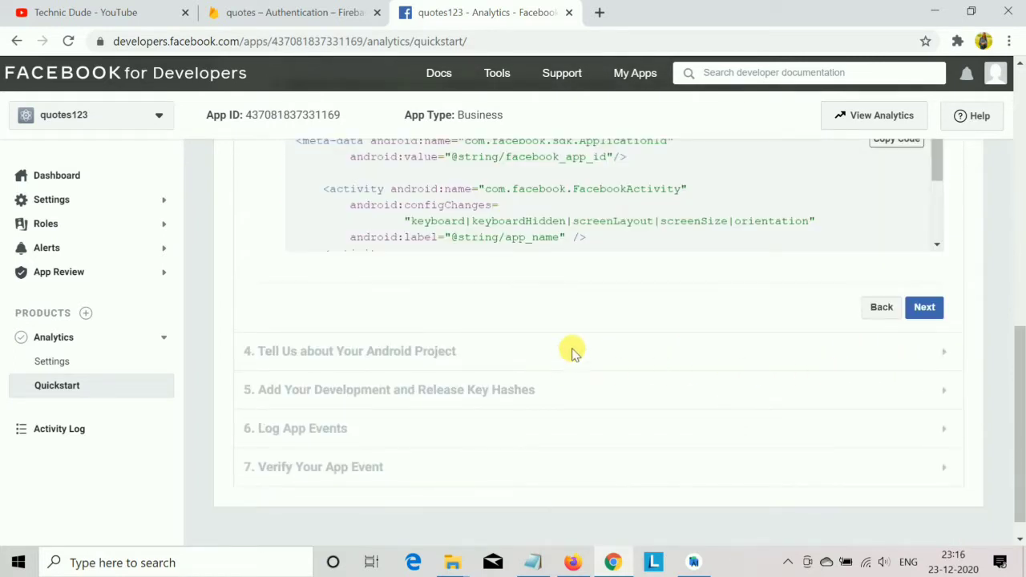
left_click(924, 309)
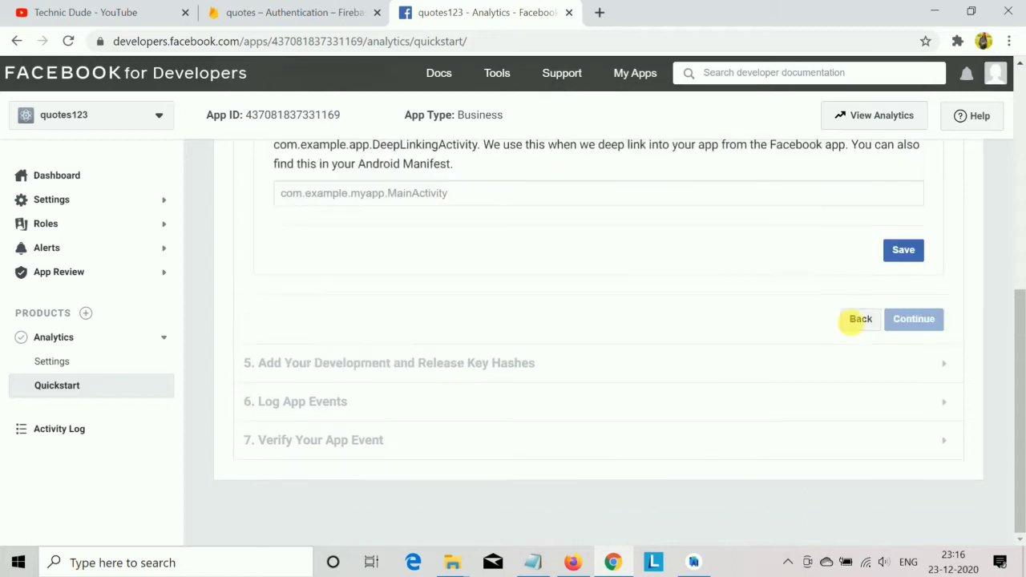
scroll(776, 326, "up", 2)
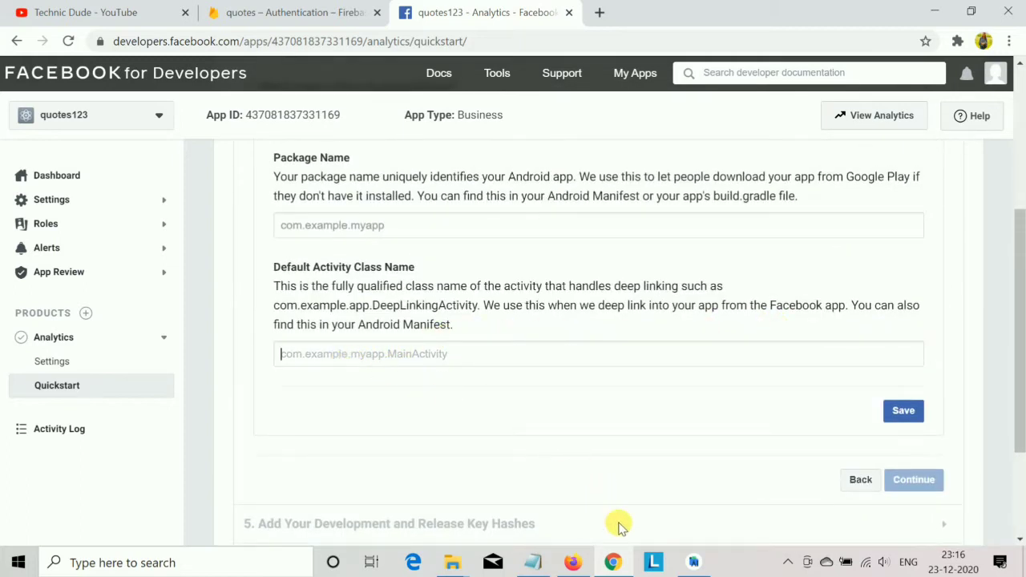
Copy the package name com.book.quotes123 from the Notepad notes and return to the quickstart in Chrome.
mouse_move(584, 561)
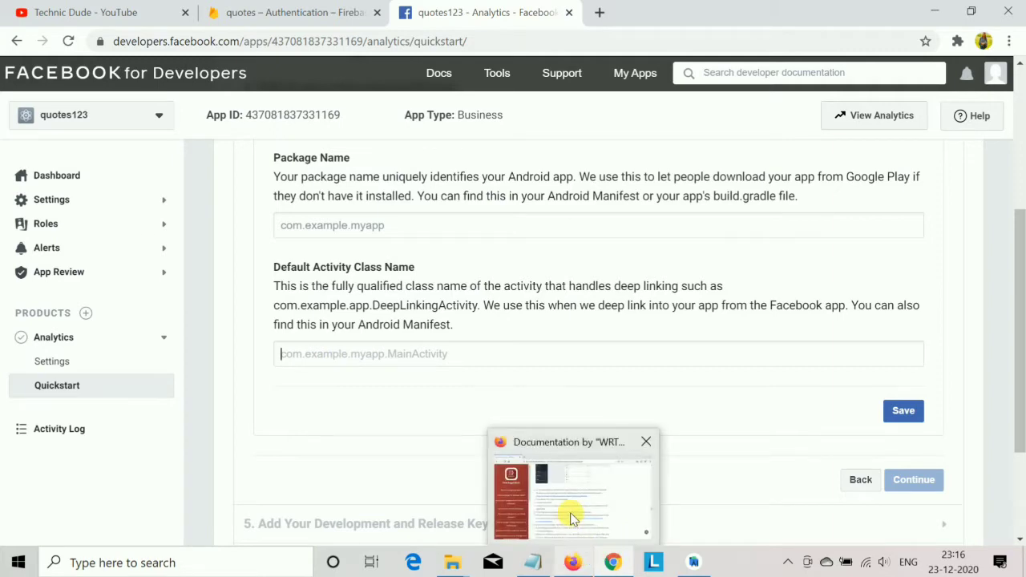
left_click(573, 519)
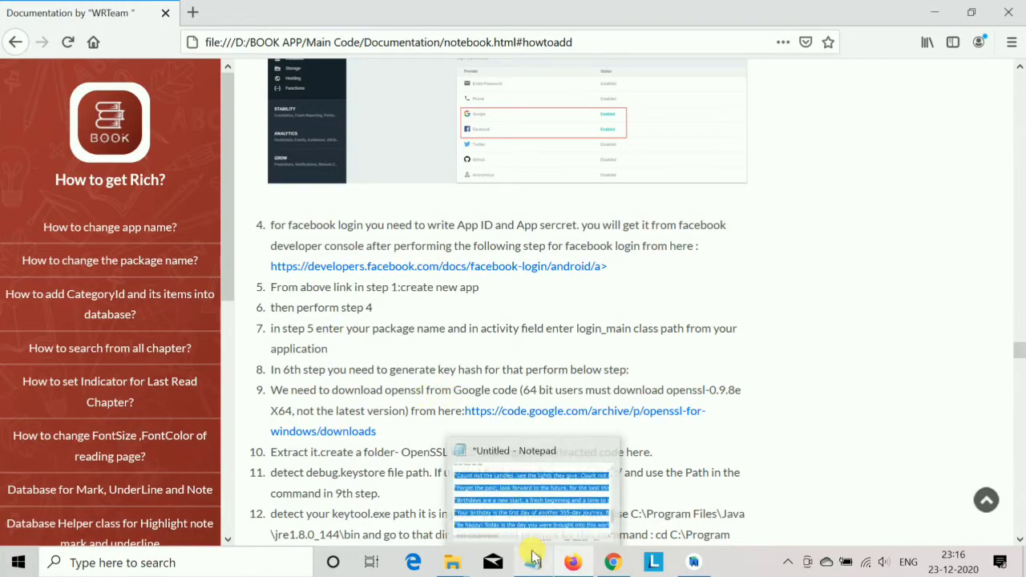
left_click(533, 559)
left_click_drag(32, 332, 420, 332)
scroll(427, 260, "down", 5)
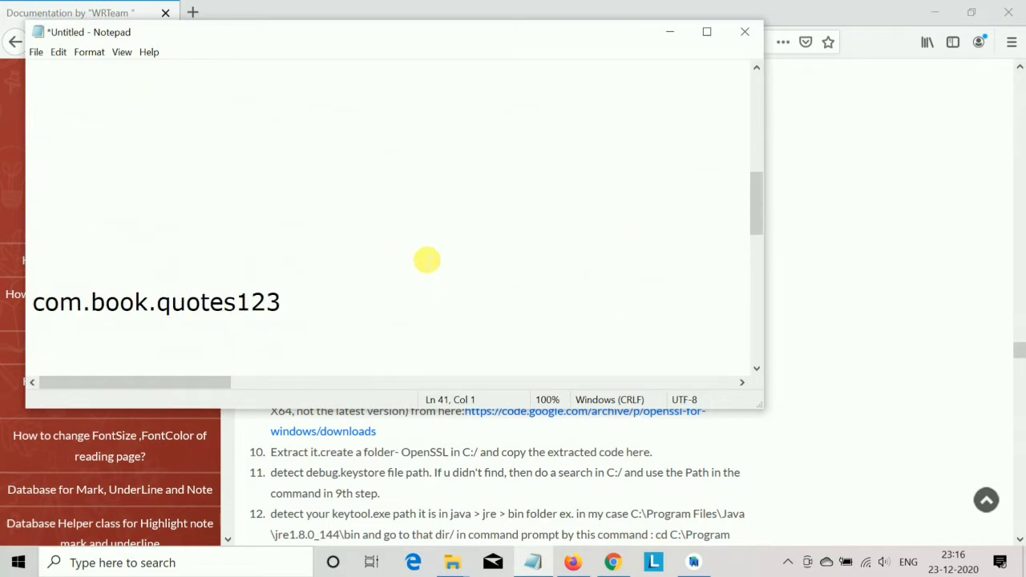
scroll(427, 259, "up", 2)
scroll(425, 256, "down", 3)
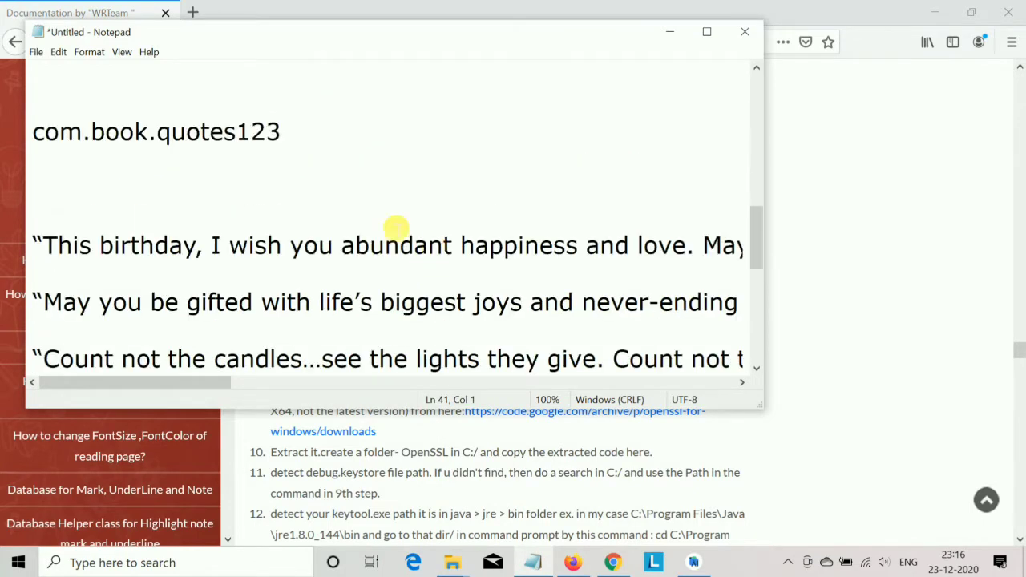
left_click(333, 202)
left_click_drag(40, 130, 395, 158)
key("super+c")
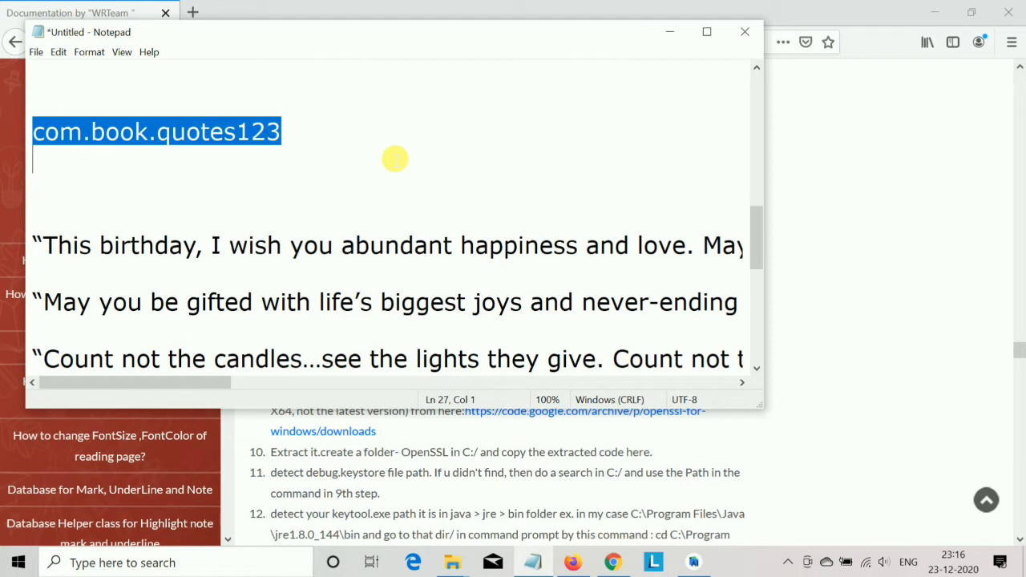
left_click(663, 29)
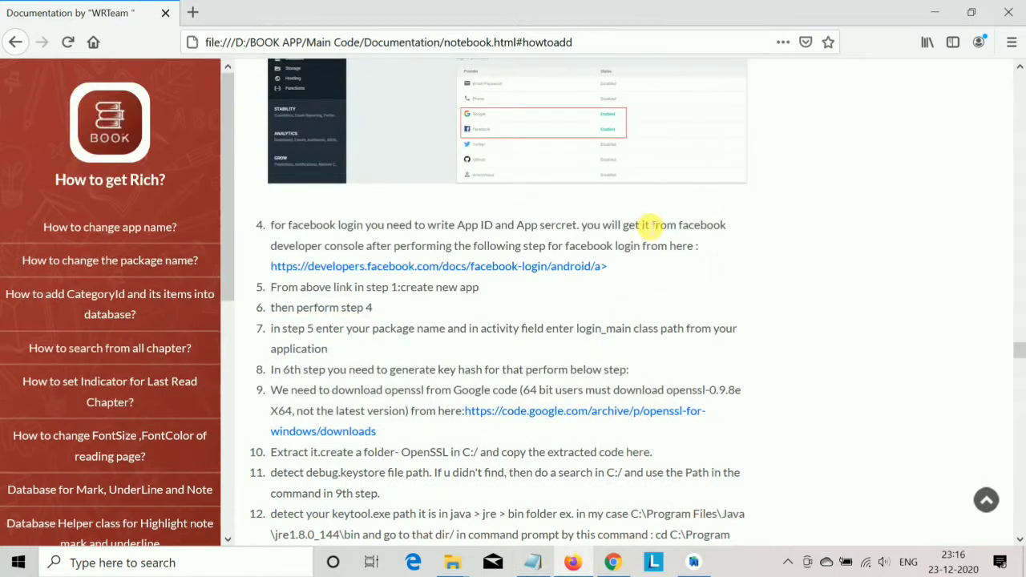
left_click(932, 12)
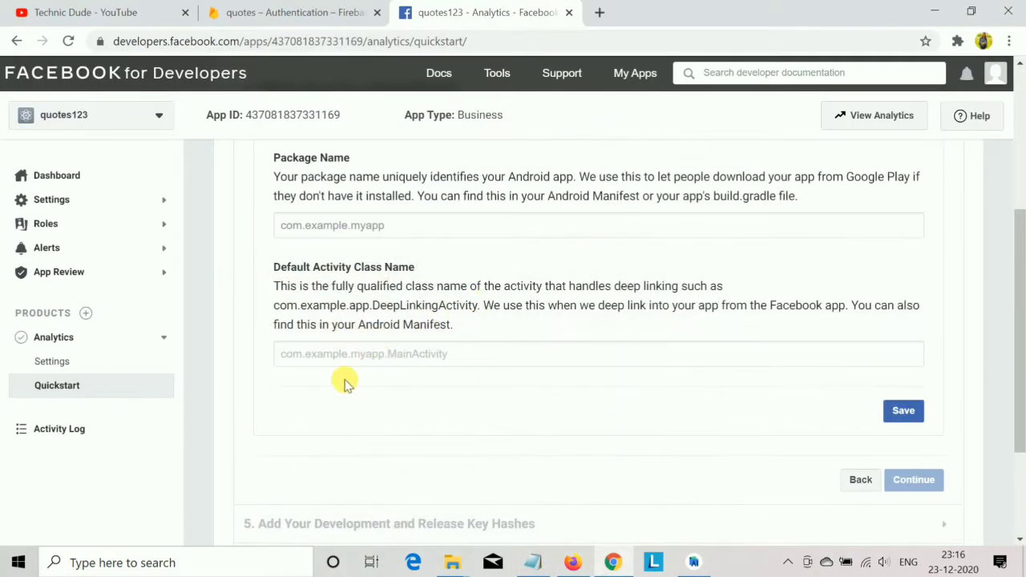
Save default activity class com.book.quotes123.MainActivity and package name com.book.quotes123, choosing to use this package name at the Google Play check.
right_click(312, 358)
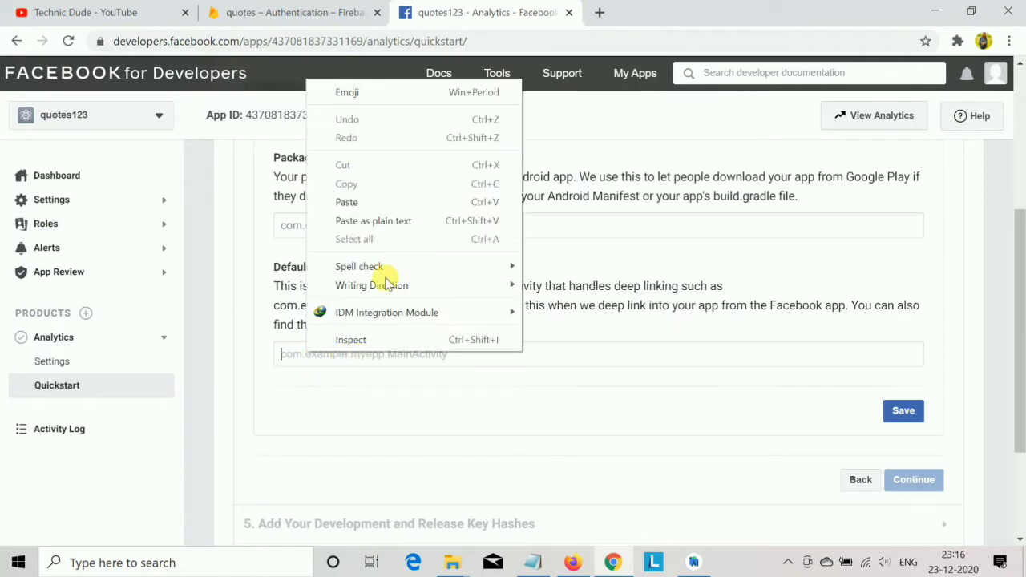
left_click(378, 202)
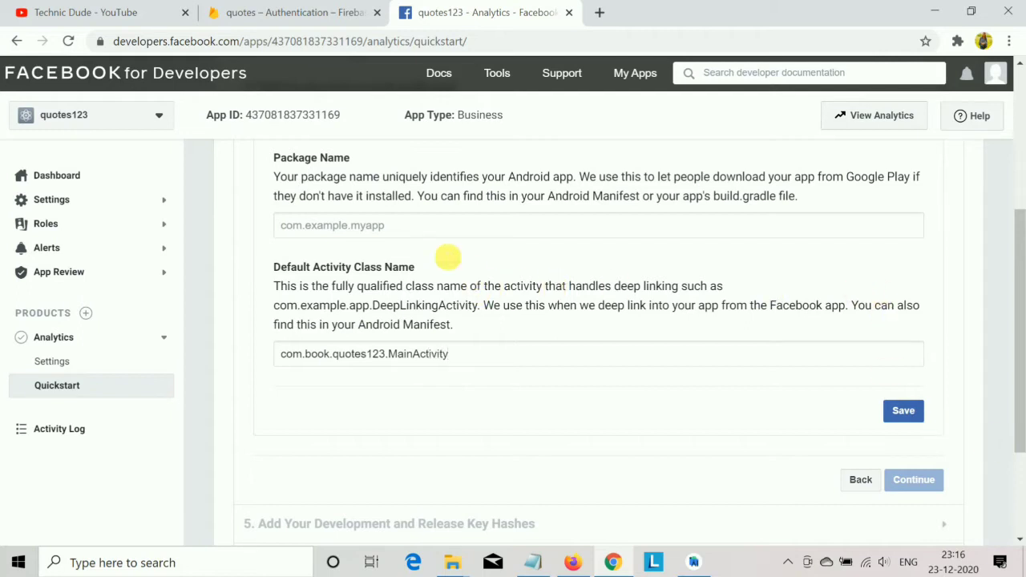
left_click(419, 229)
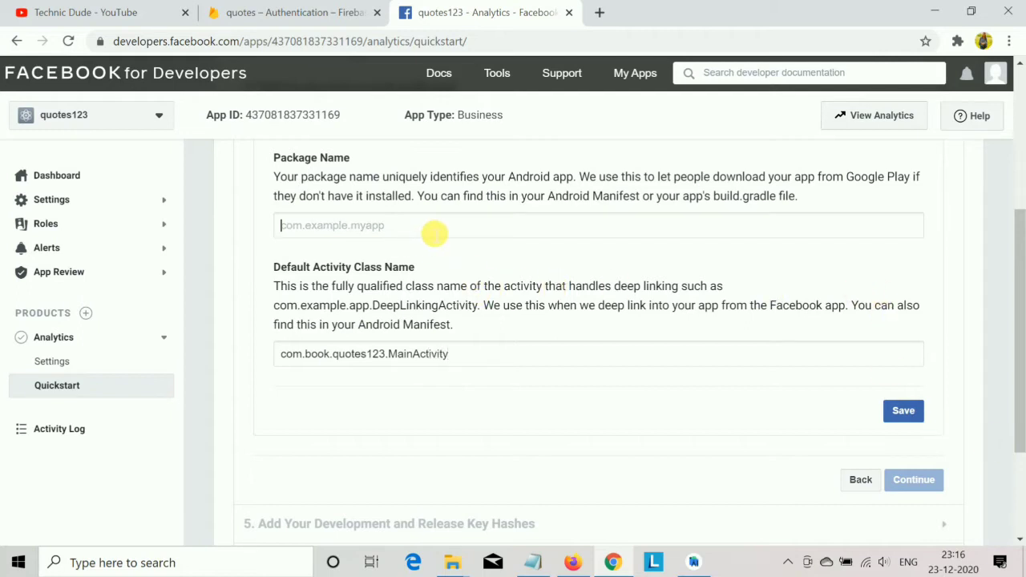
key("ctrl+v")
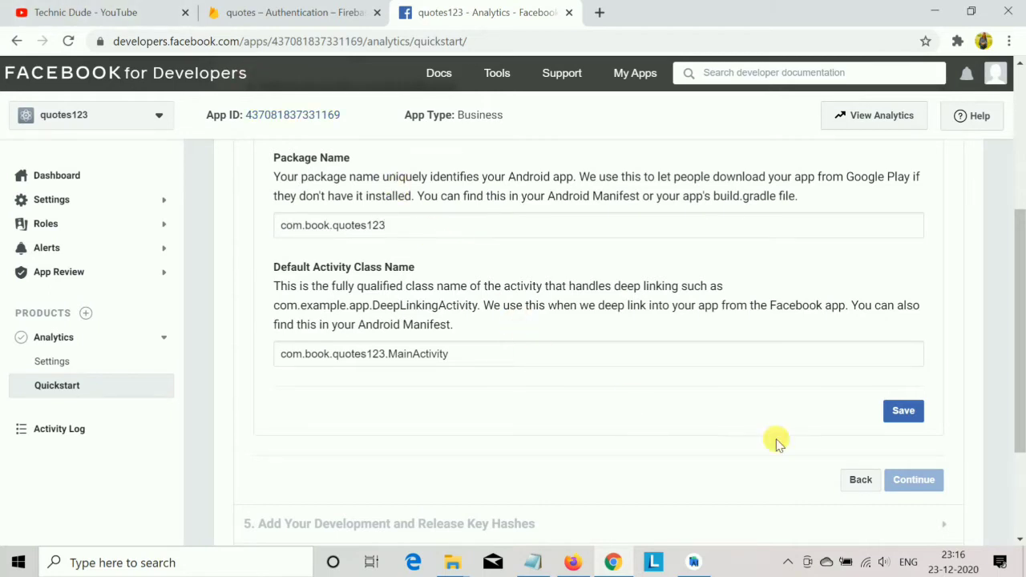
left_click(905, 412)
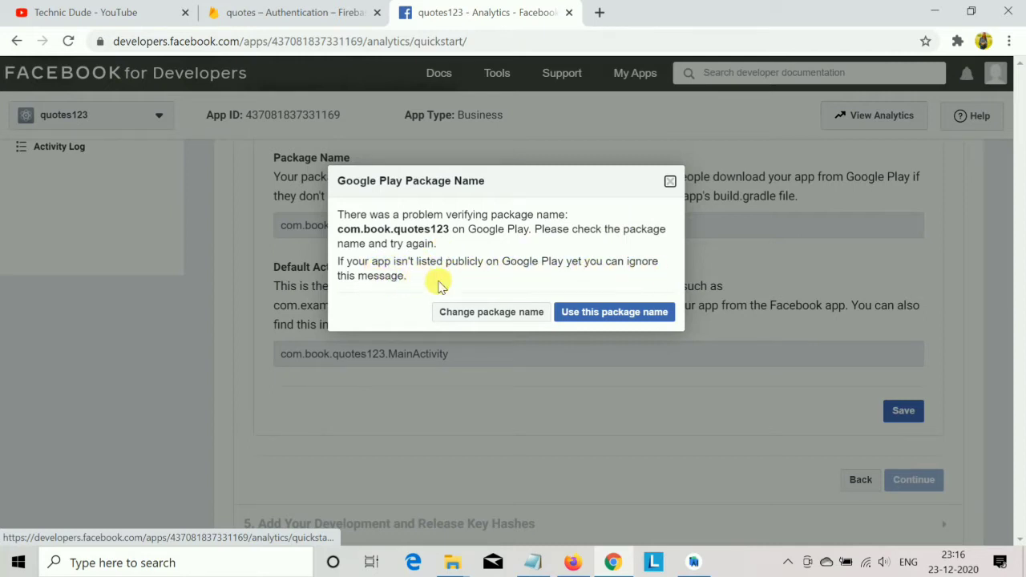
left_click(600, 316)
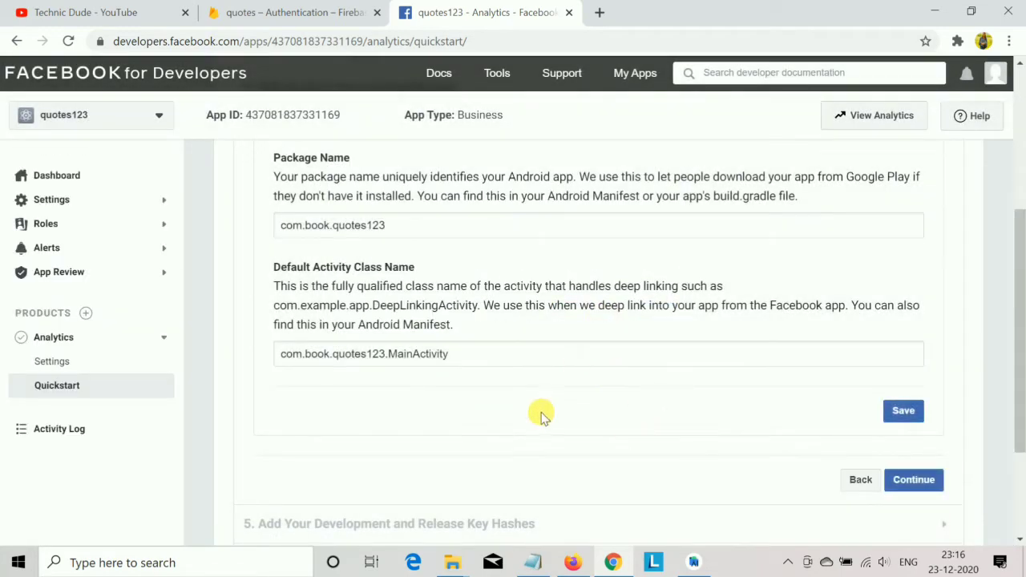
Continue the quickstart to the development and release key hashes part and place the cursor in the empty Key Hashes field.
left_click(912, 479)
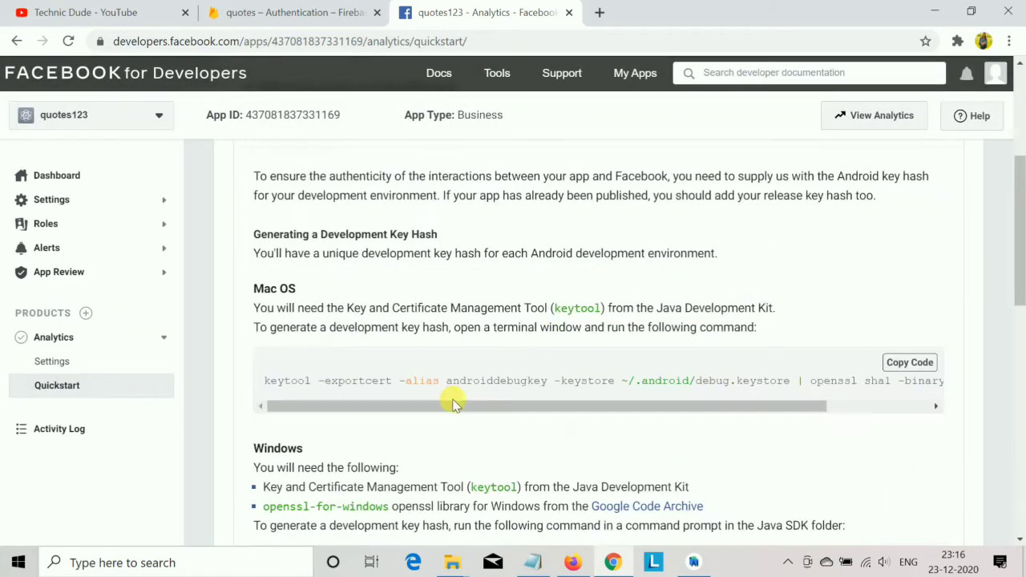
scroll(588, 368, "down", 8)
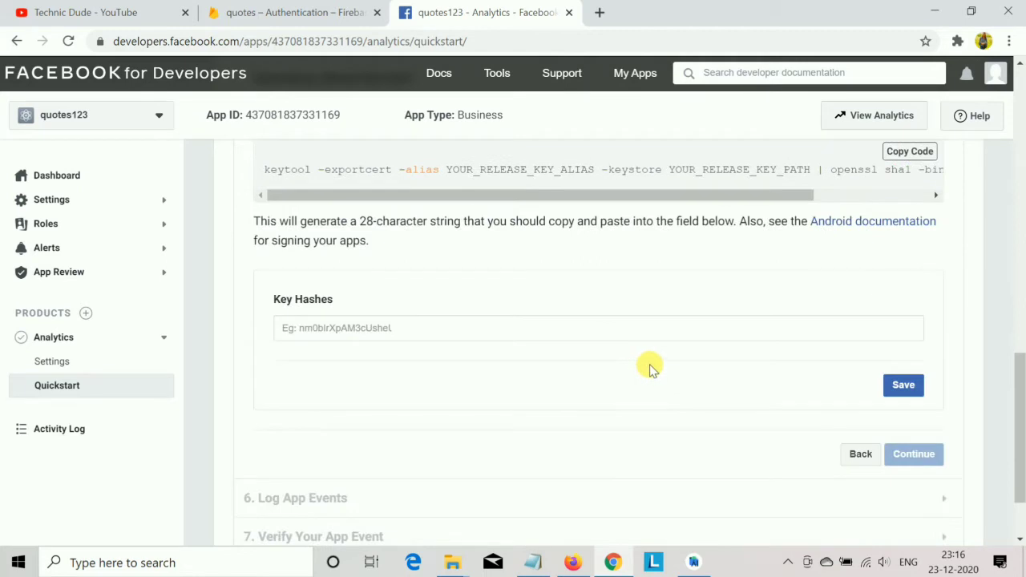
left_click(319, 327)
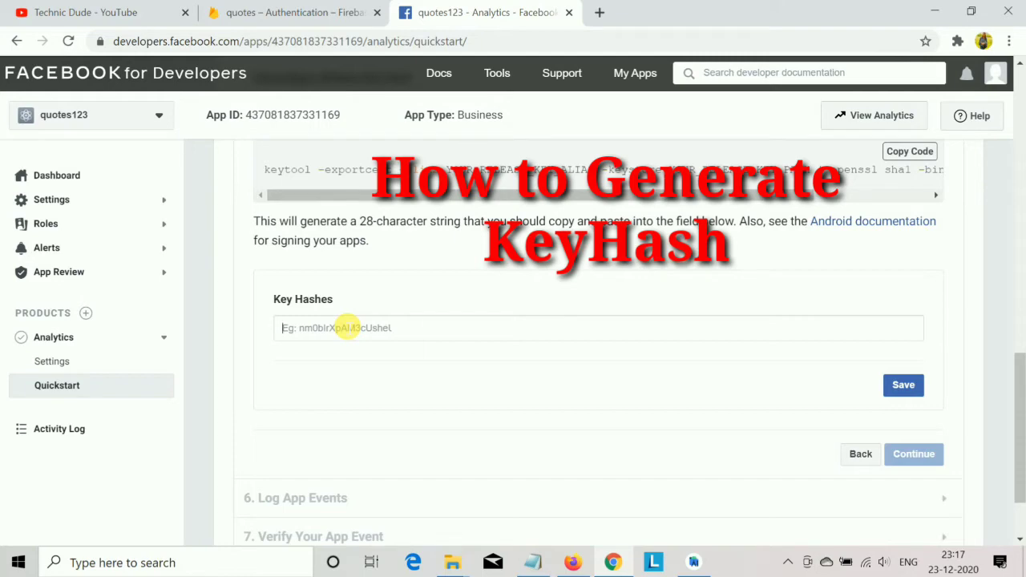
scroll(372, 312, "down", 1)
scroll(382, 334, "up", 2)
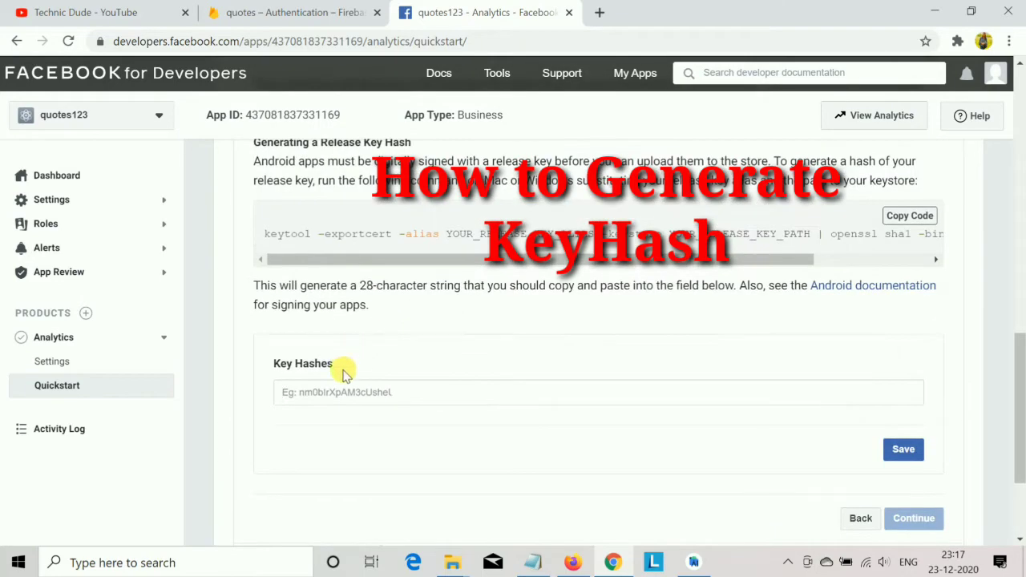
scroll(333, 392, "down", 1)
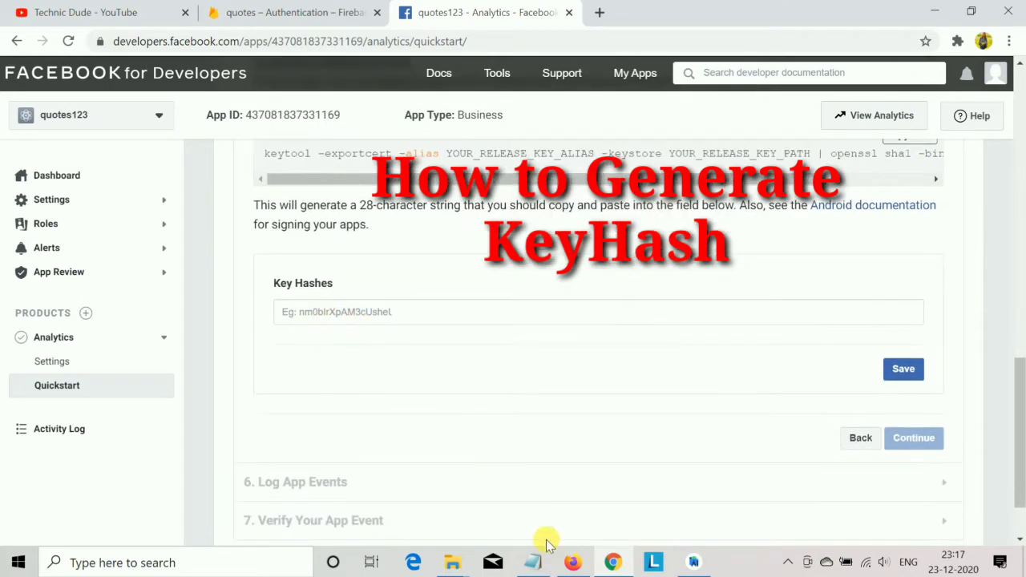
Switch to the documentation in Firefox and read items 4 to 14 on Facebook login and generating the key hash with OpenSSL and keytool.
mouse_move(573, 556)
left_click(589, 503)
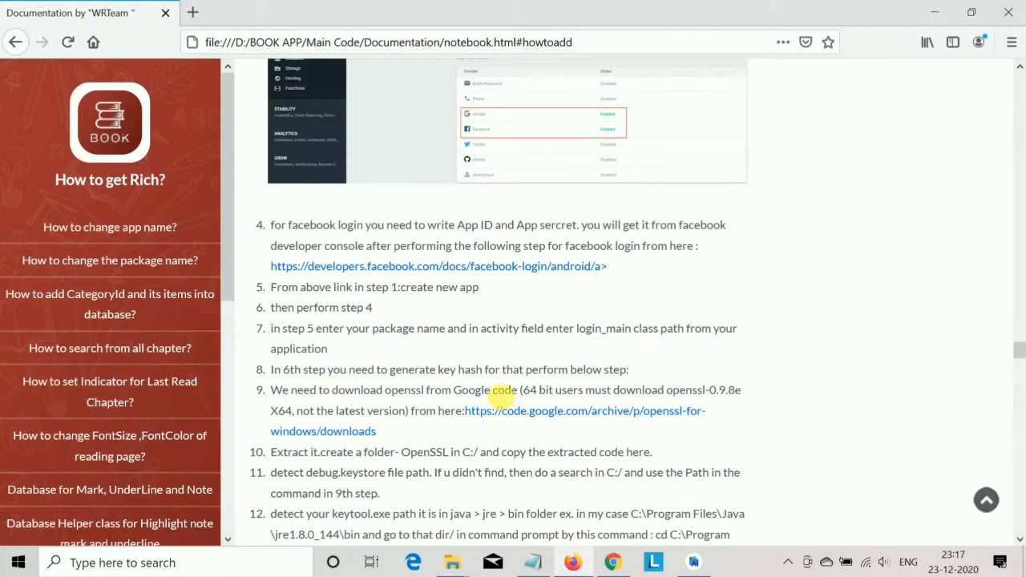
scroll(525, 359, "down", 1)
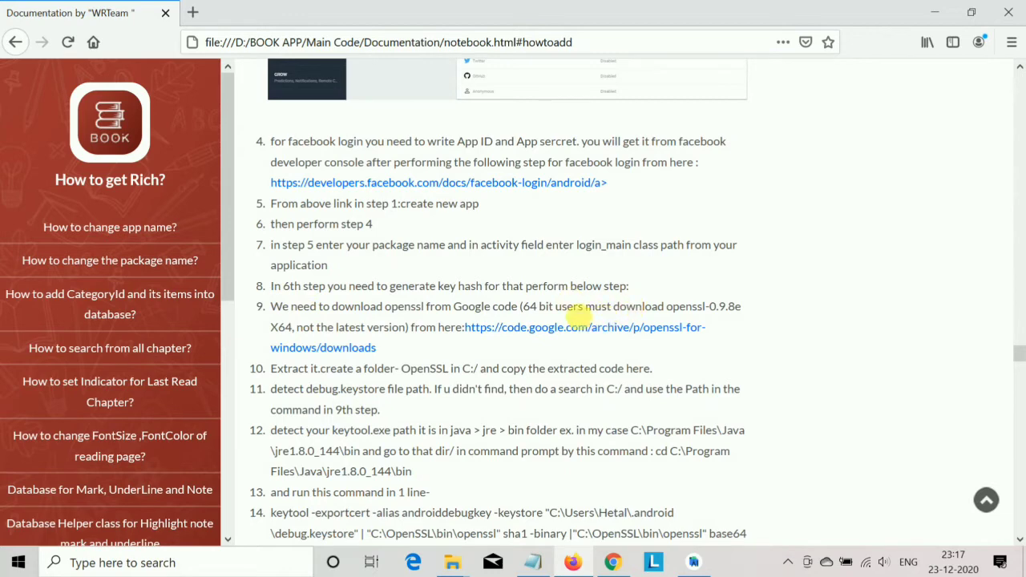
left_click_drag(401, 368, 461, 369)
left_click(762, 337)
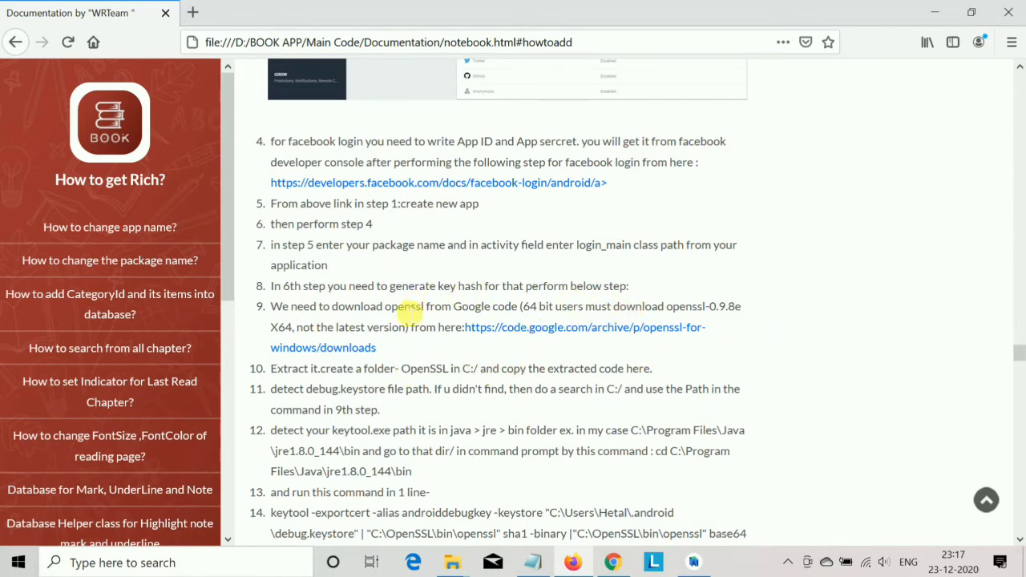
scroll(557, 287, "up", 2)
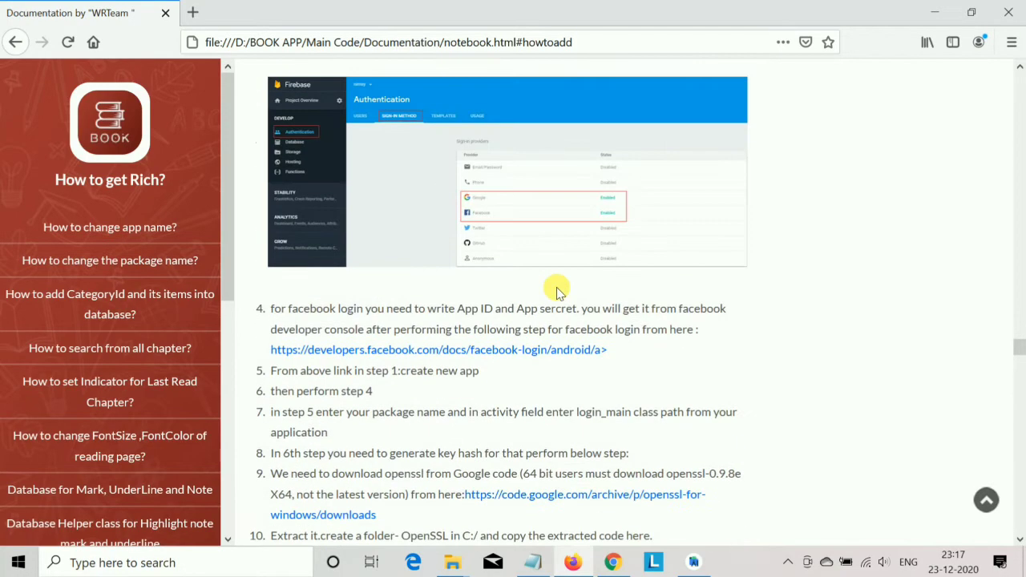
scroll(558, 284, "down", 6)
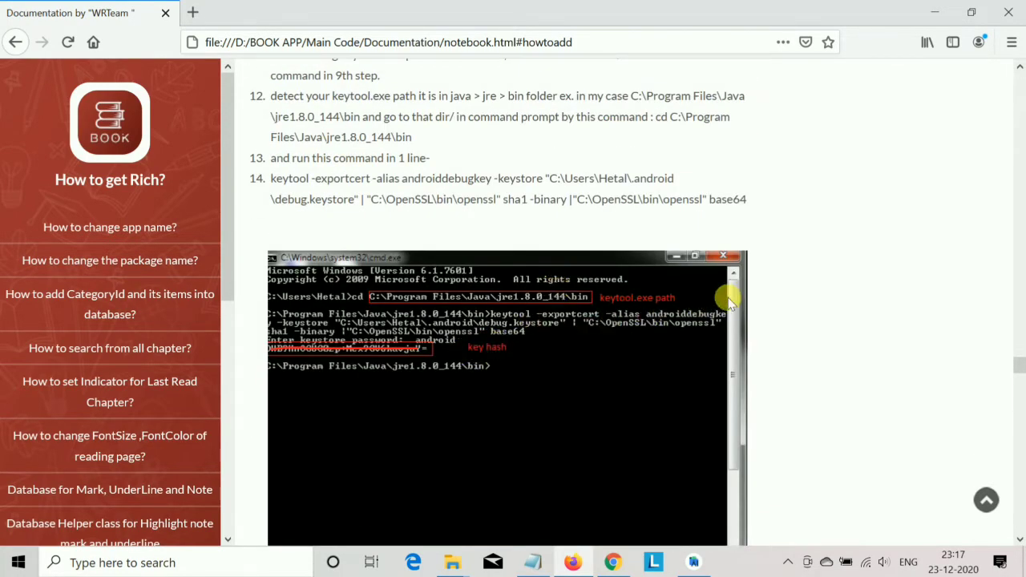
scroll(731, 295, "up", 2)
scroll(732, 294, "up", 2)
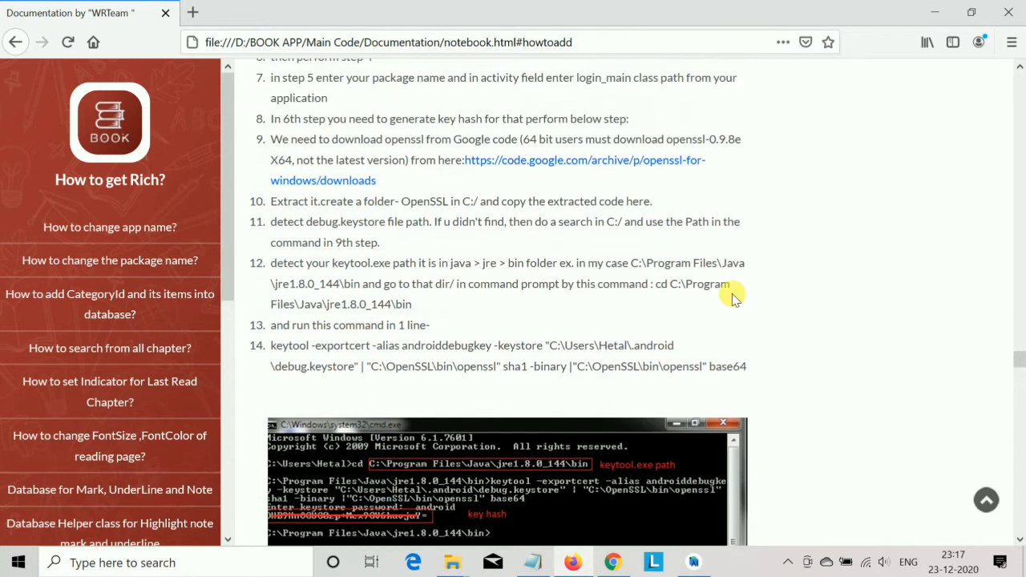
scroll(732, 293, "up", 2)
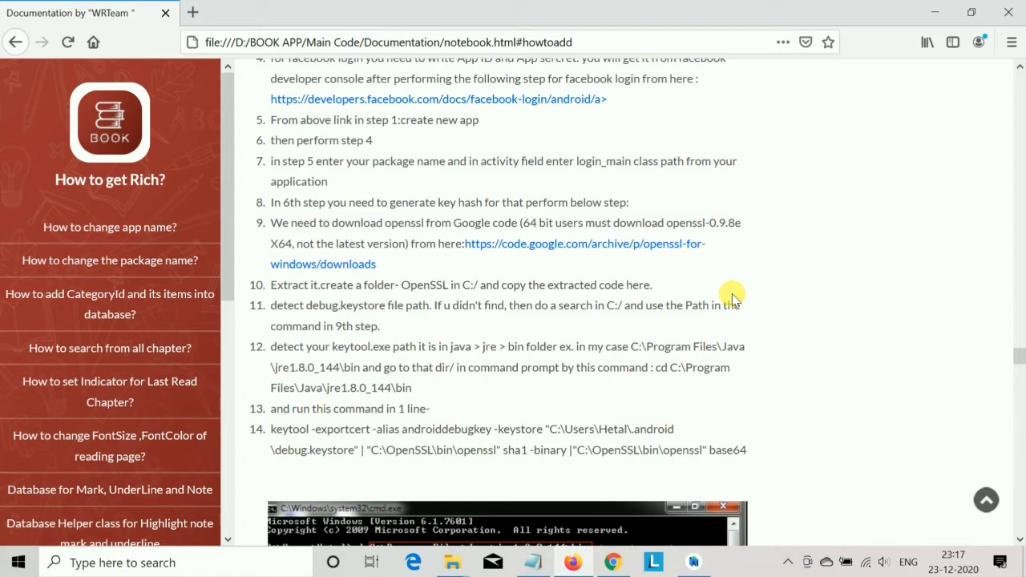
scroll(719, 275, "up", 4)
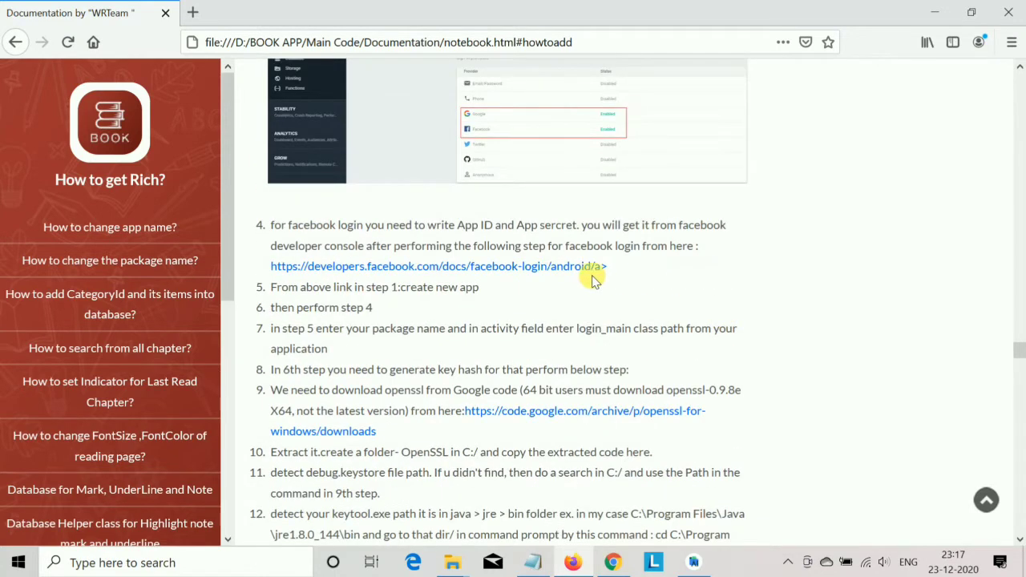
Copy the link address of the openssl-for-windows downloads page from item 9 of the documentation and return to Chrome.
scroll(575, 280, "down", 2)
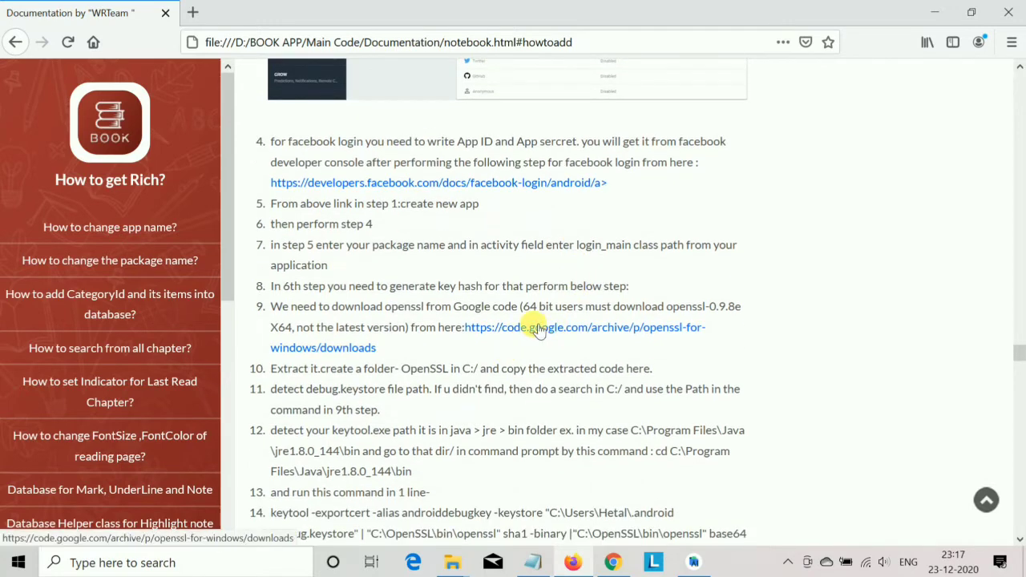
right_click(539, 330)
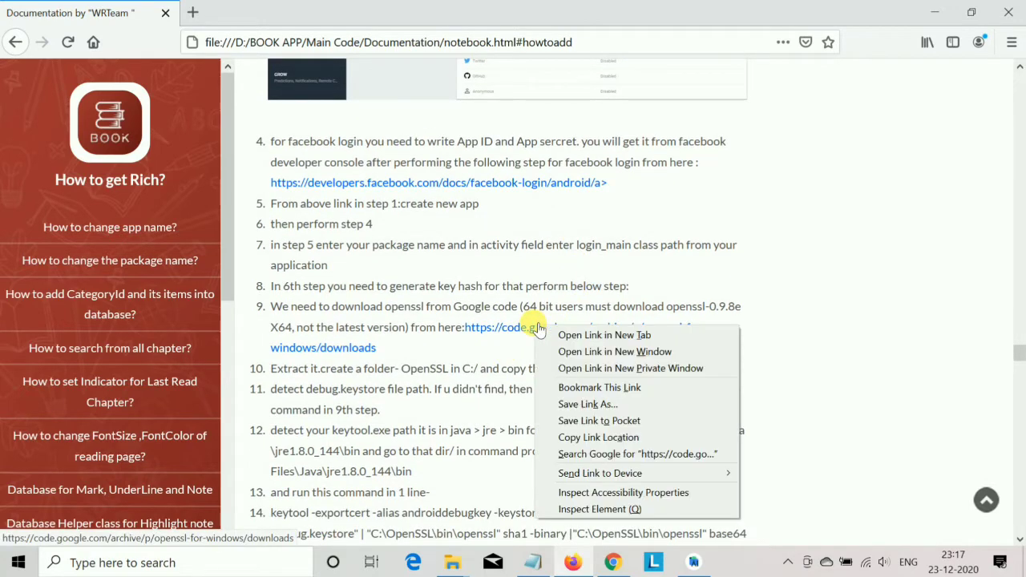
left_click(574, 442)
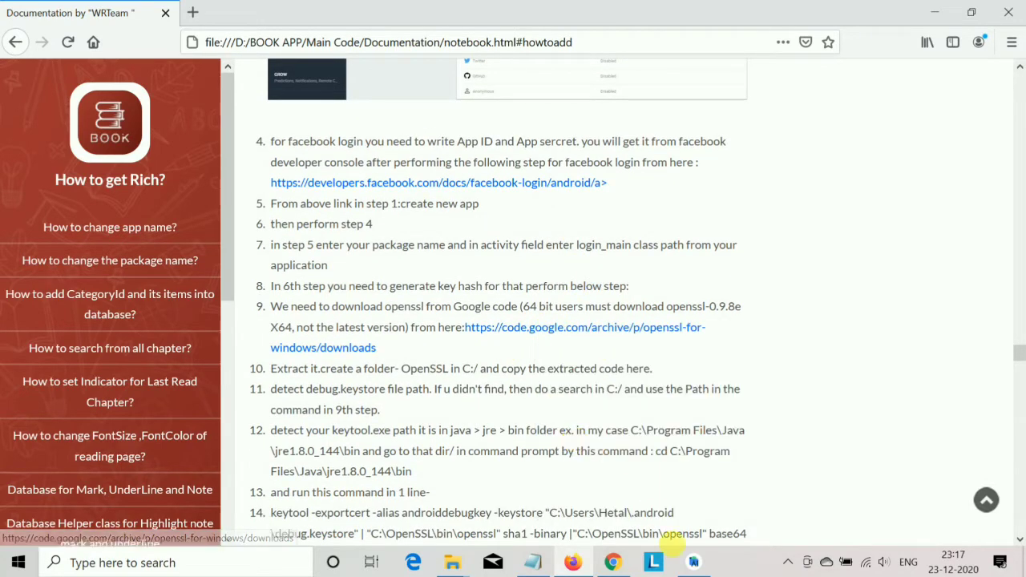
mouse_move(612, 561)
left_click(617, 501)
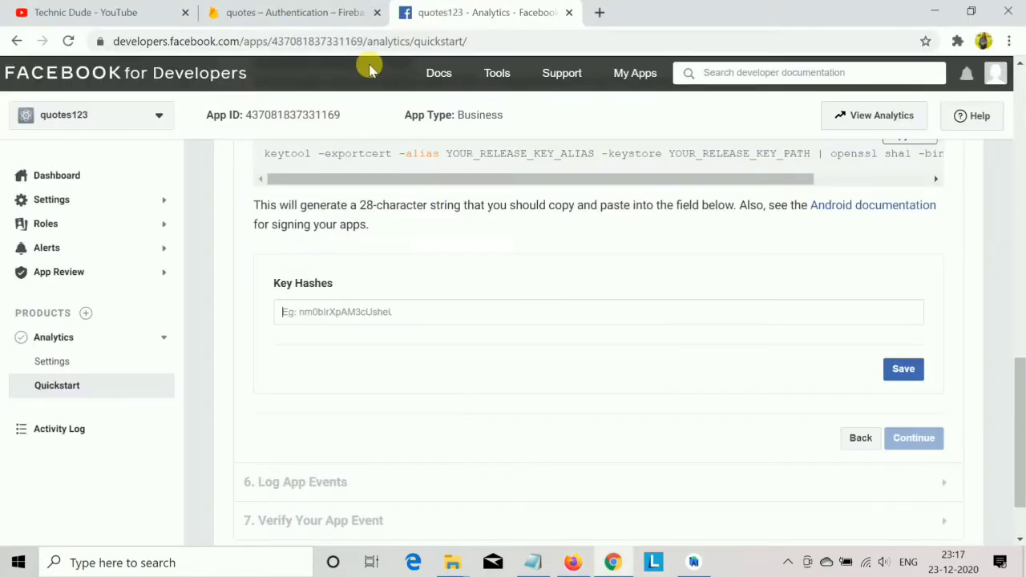
Open the copied address code.google.com/archive/p/openssl-for-windows/downloads in a new browser tab.
left_click(599, 11)
left_click(487, 39)
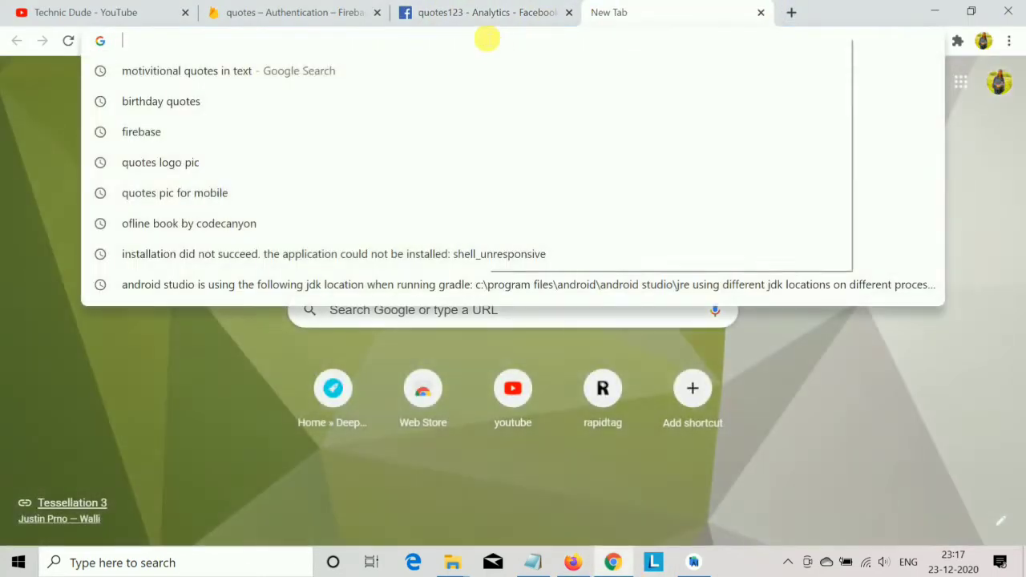
right_click(509, 40)
left_click(521, 142)
key("Return")
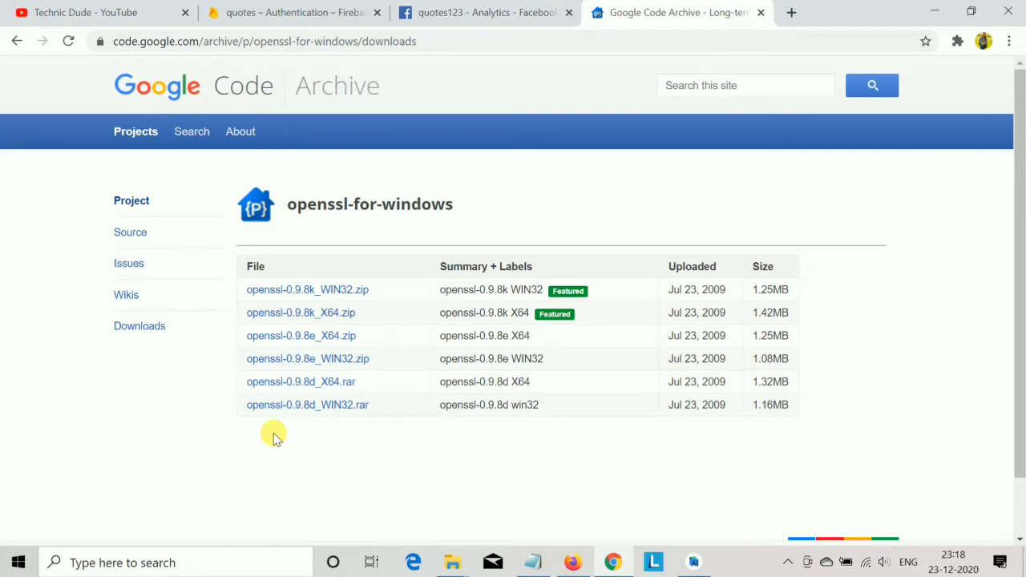
Download openssl-0.9.8e_X64.zip to the Compressed downloads folder and open that folder.
left_click(345, 335)
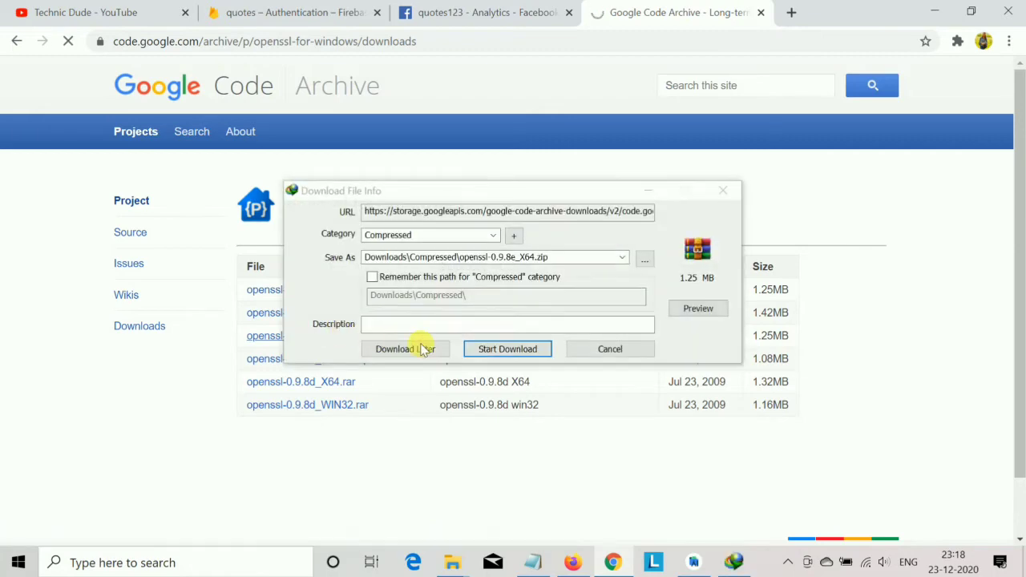
left_click(507, 349)
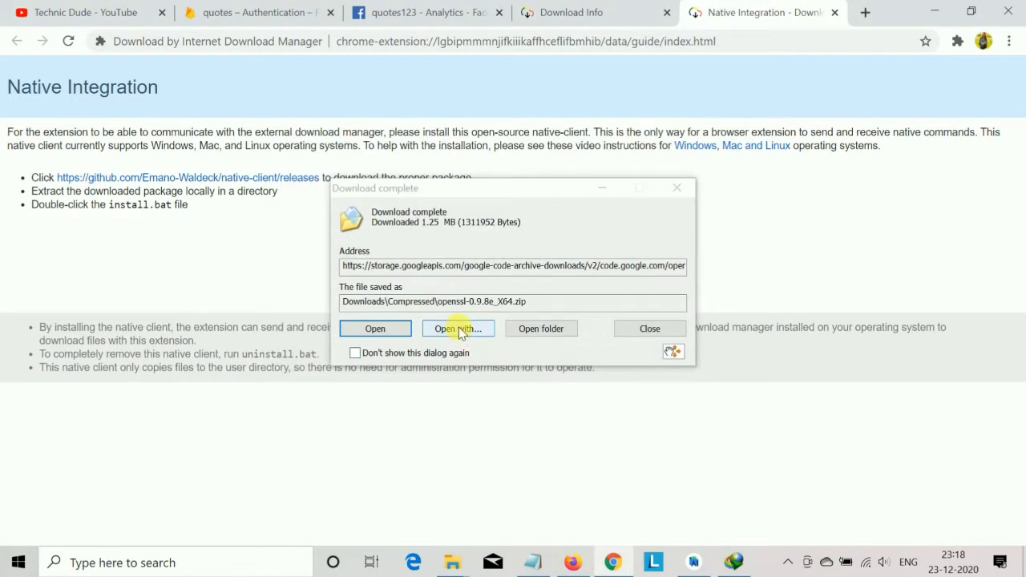
left_click(529, 327)
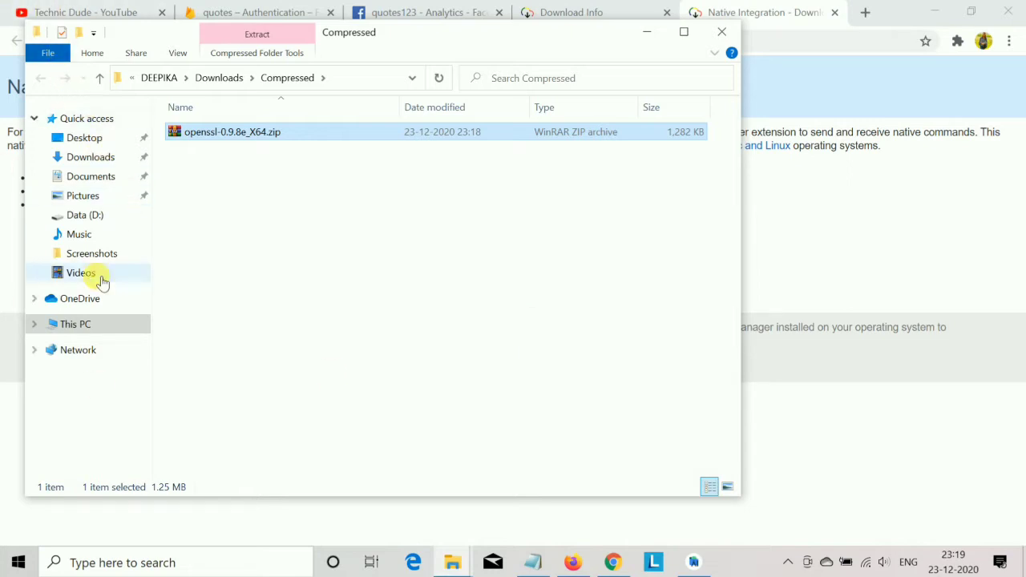
Check the documentation in Firefox for where to extract OpenSSL, and return to the folder with the downloaded archive.
mouse_move(572, 561)
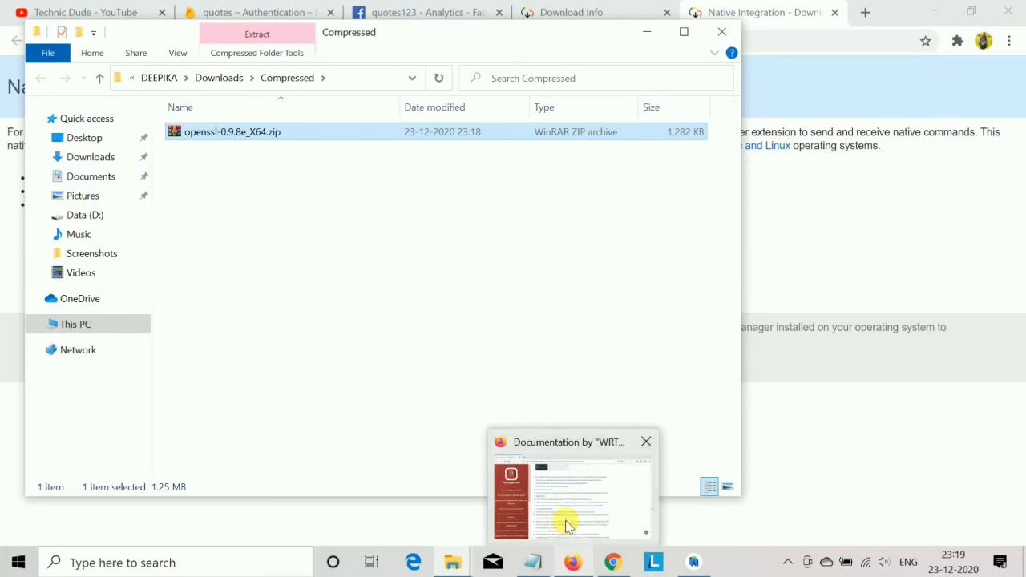
left_click(497, 453)
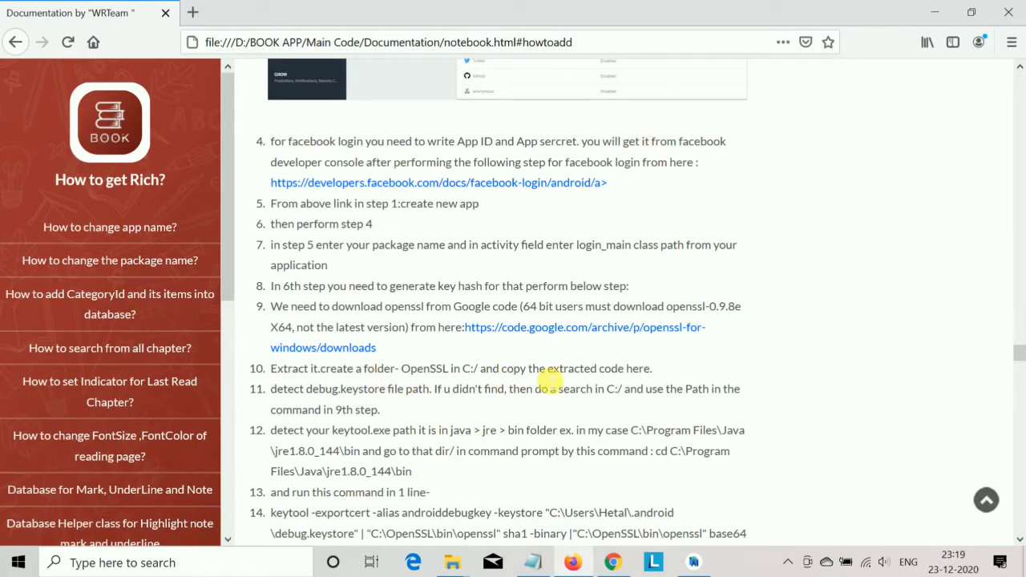
scroll(537, 384, "down", 2)
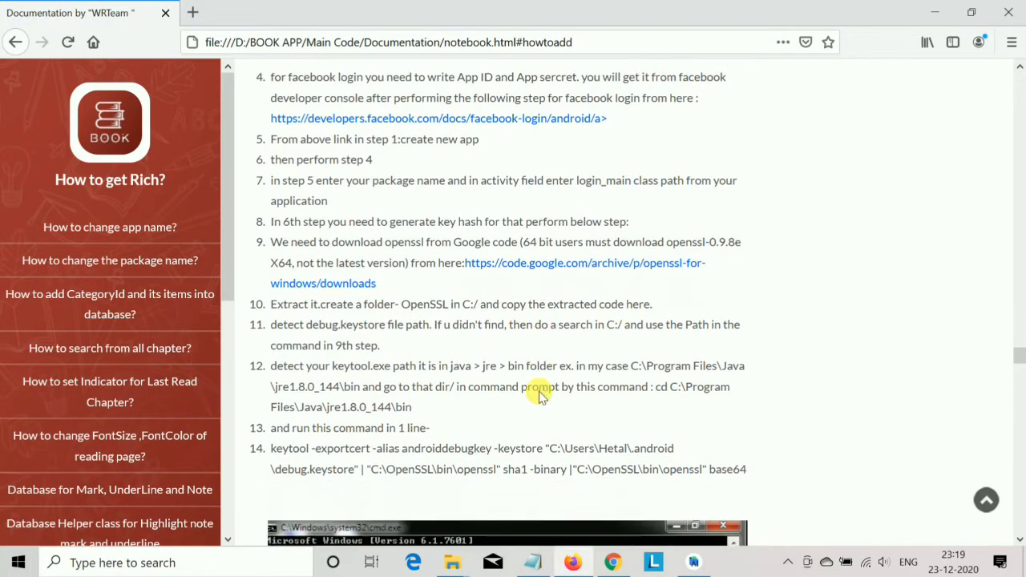
left_click(934, 16)
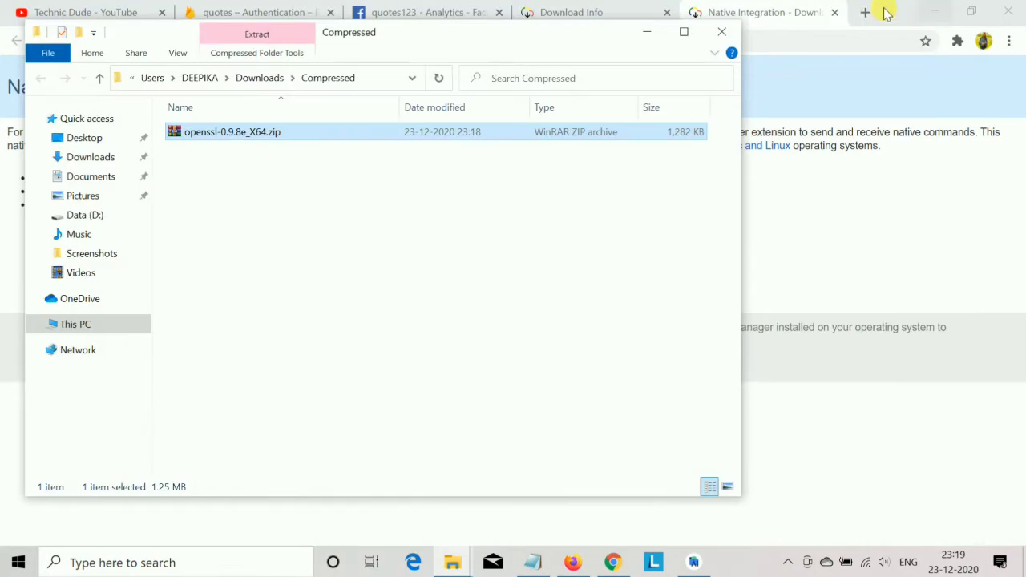
Extract openssl-0.9.8e_X64.zip with WinRAR to the destination path C:\OpenSSL\.
right_click(442, 132)
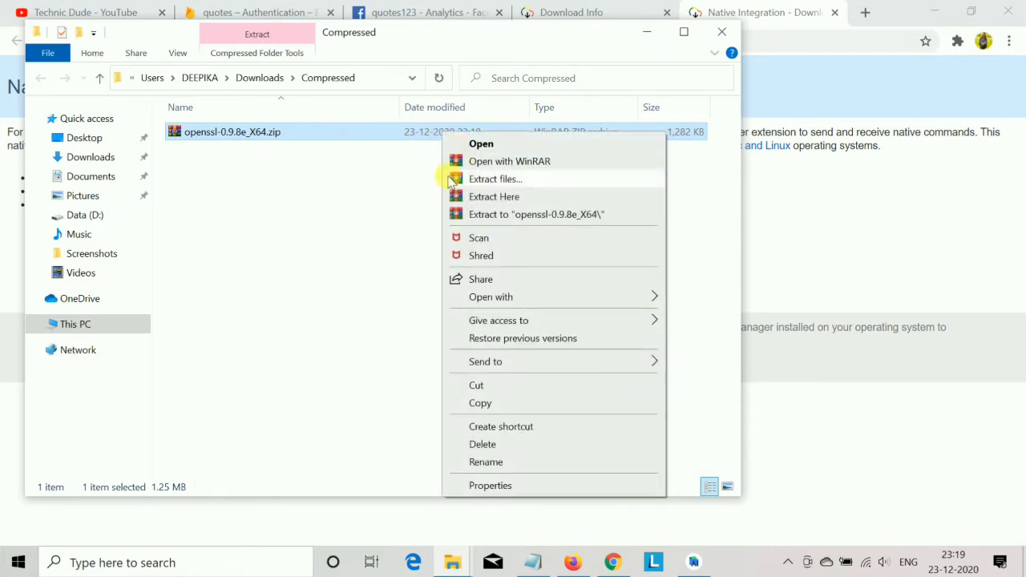
left_click(392, 205)
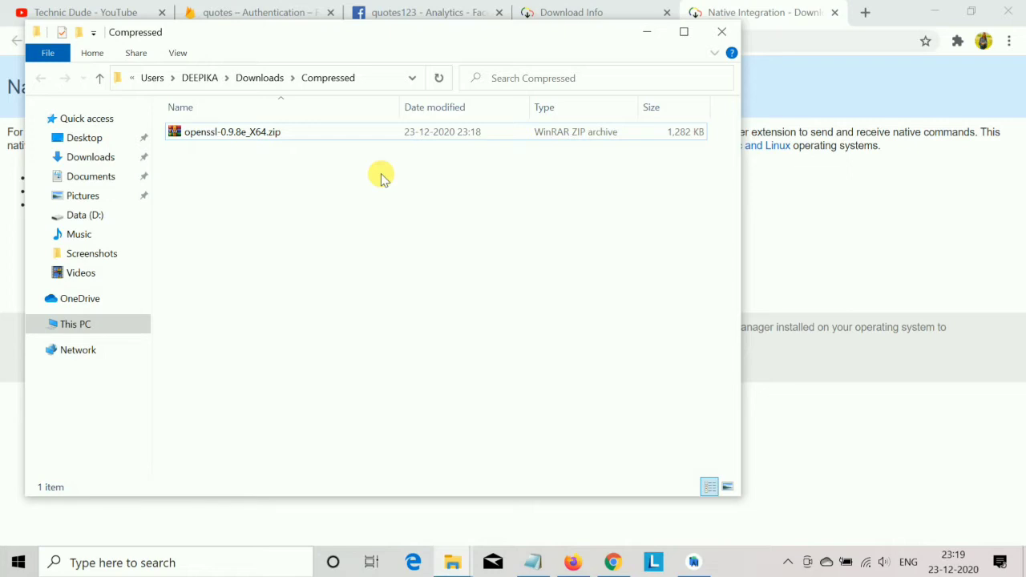
left_click(271, 133)
right_click(271, 137)
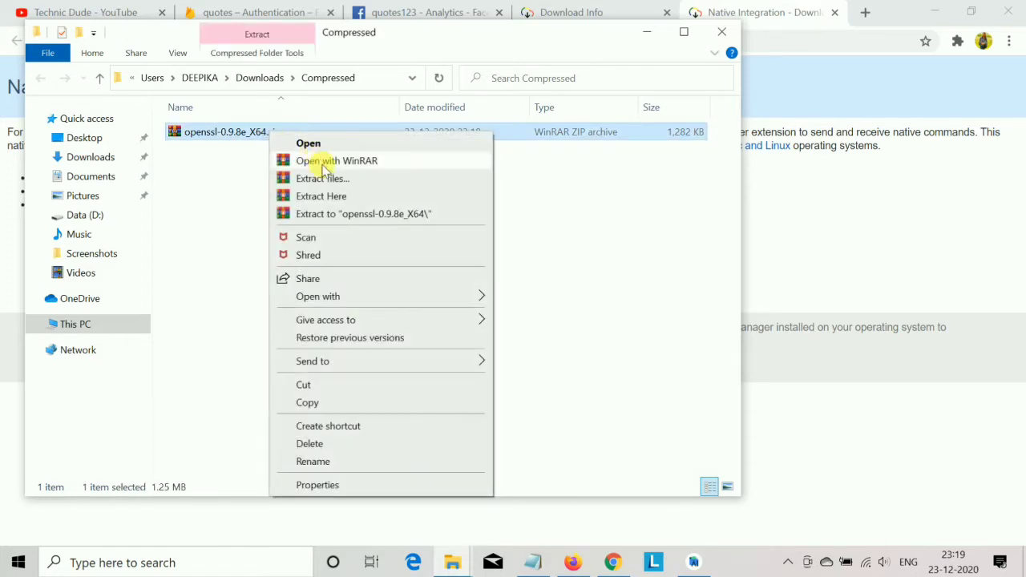
left_click(320, 178)
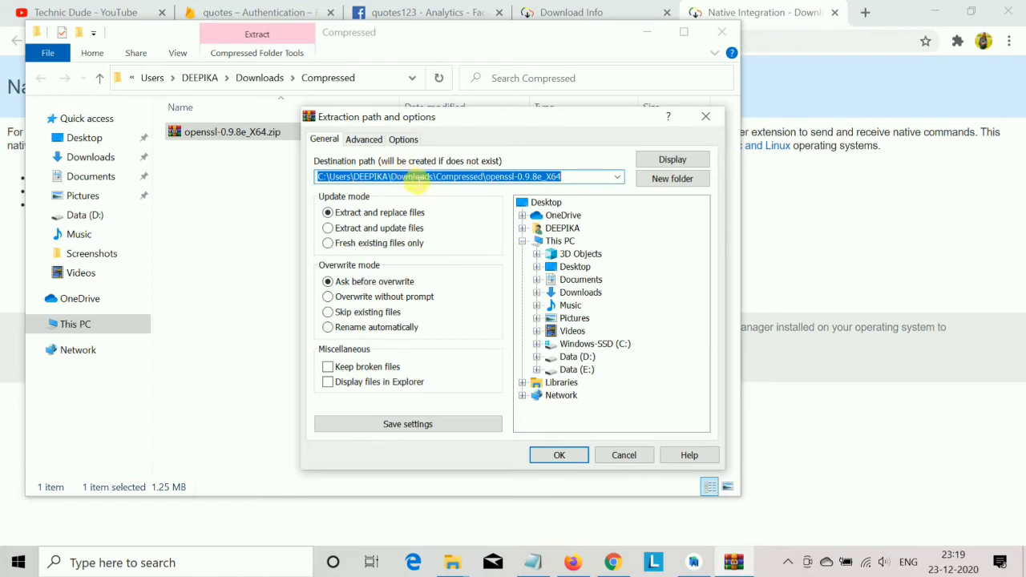
left_click(421, 178)
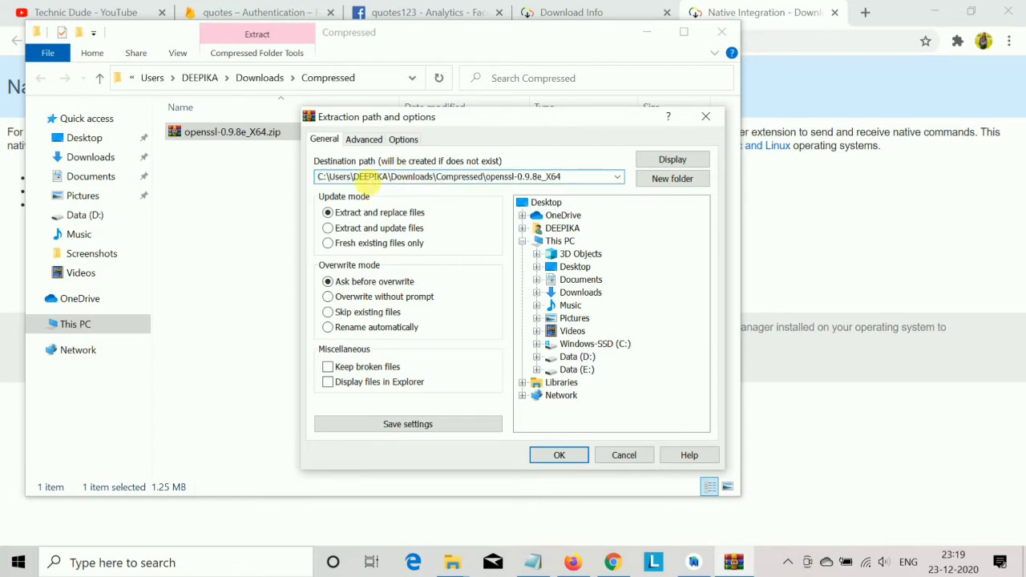
left_click_drag(330, 177, 561, 202)
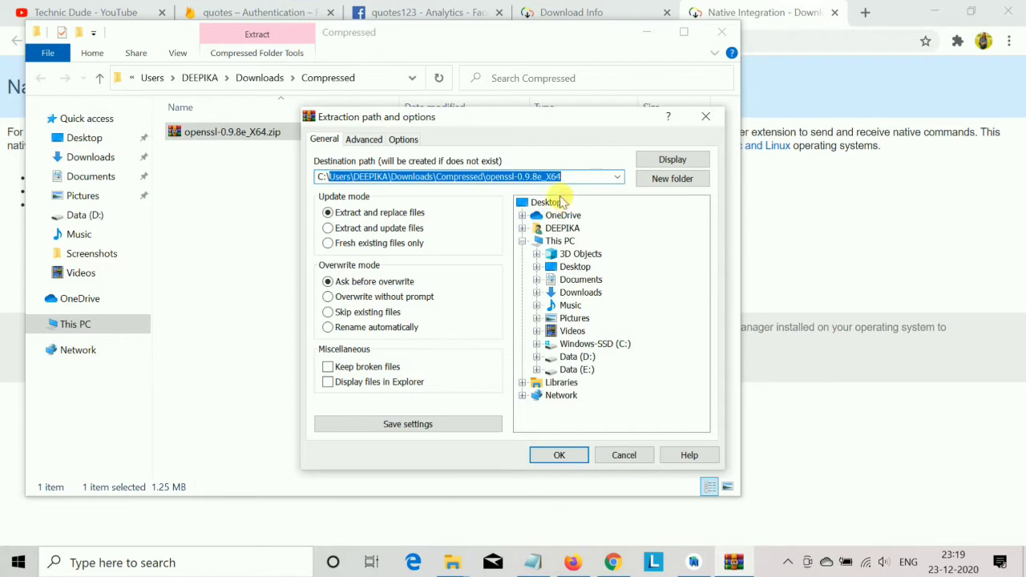
key("BackSpace")
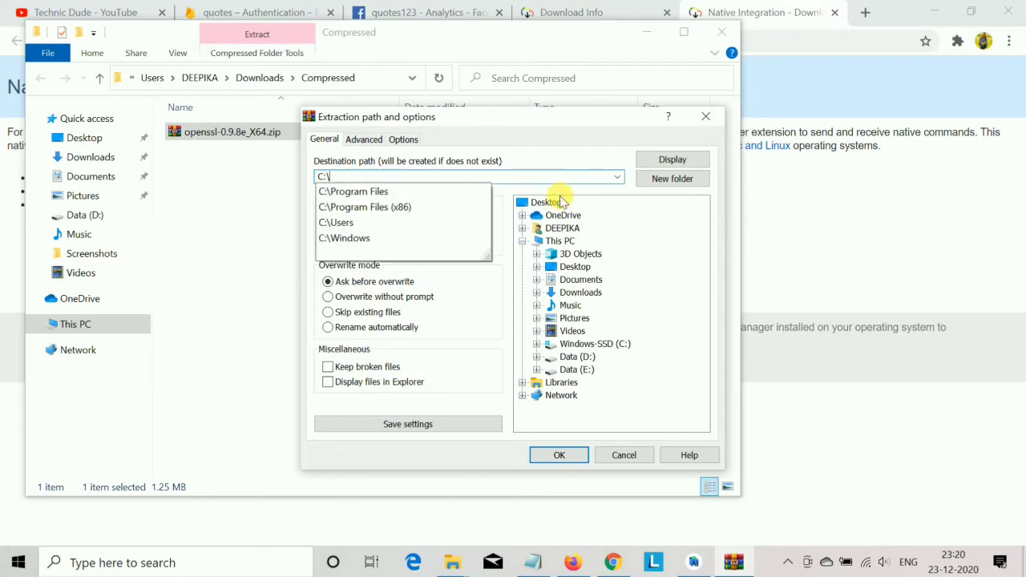
type("Op")
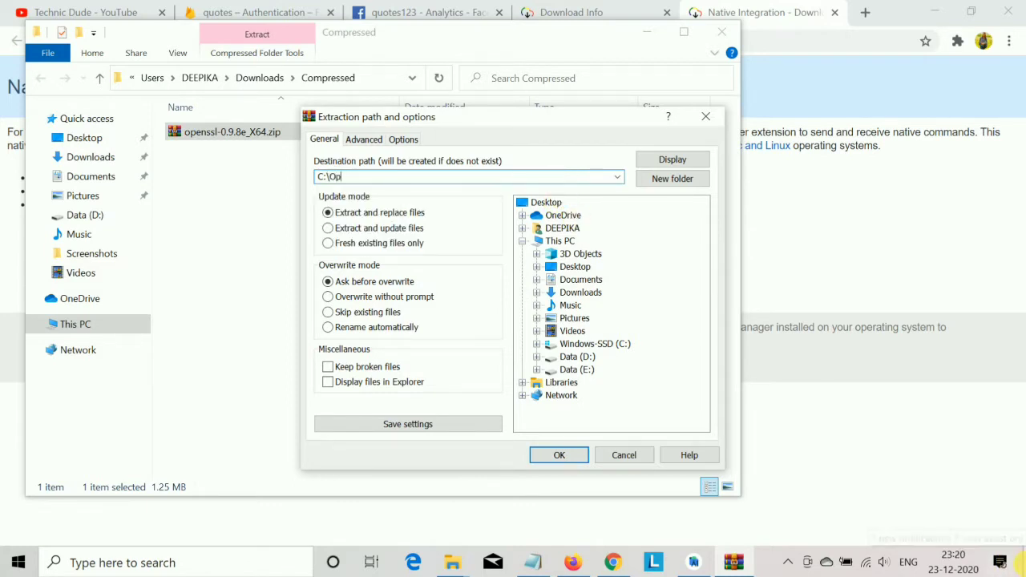
type("enSSL\\")
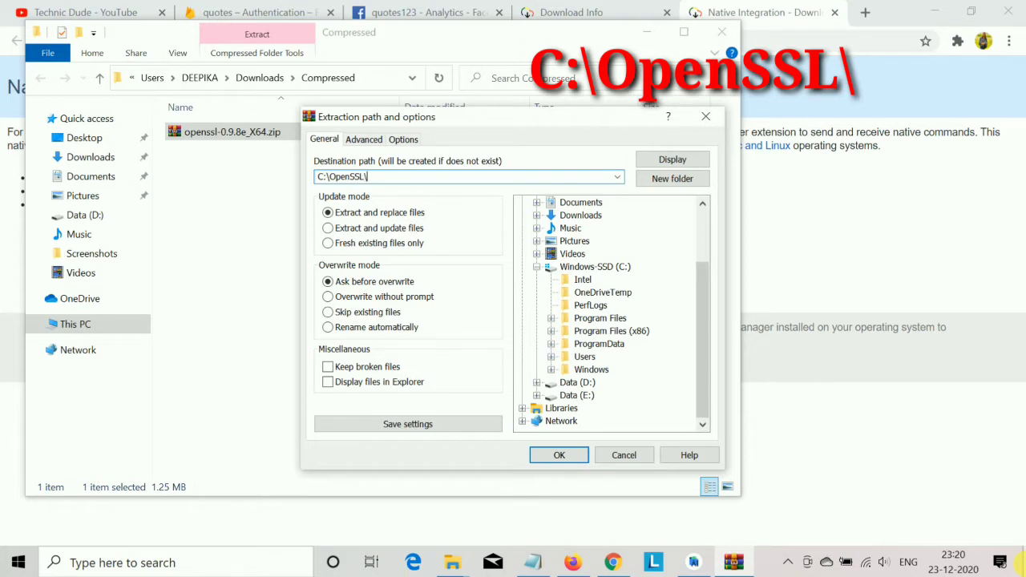
left_click(560, 455)
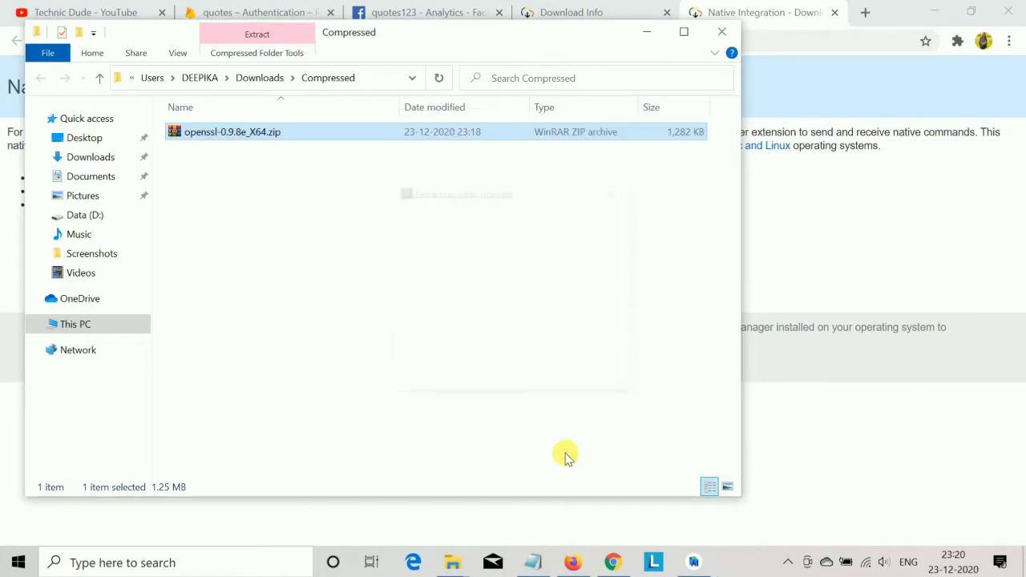
Minimise the Explorer, Chrome and Android Studio windows and refresh the desktop.
left_click(647, 32)
left_click(931, 11)
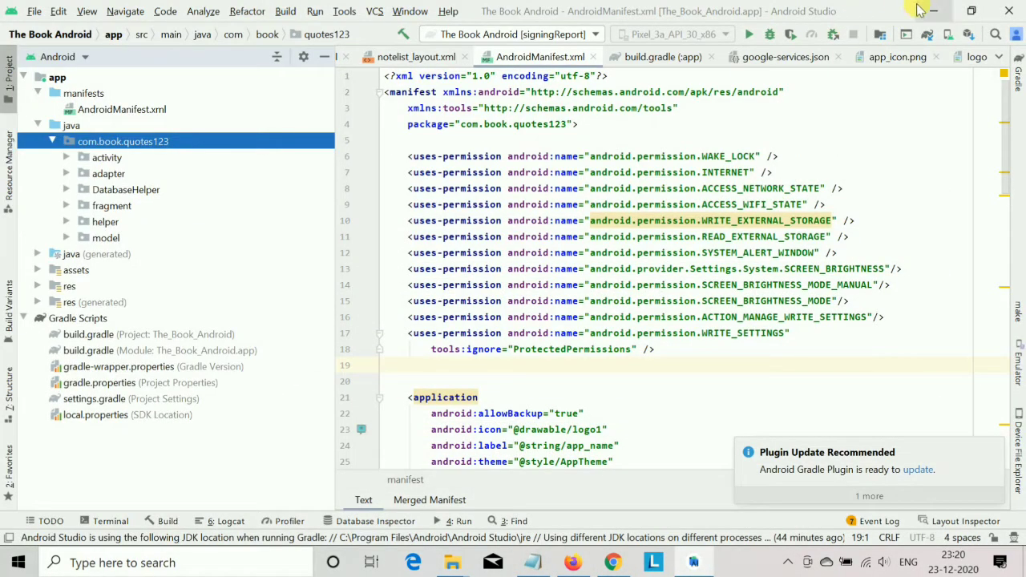
left_click(932, 11)
right_click(521, 112)
left_click(564, 159)
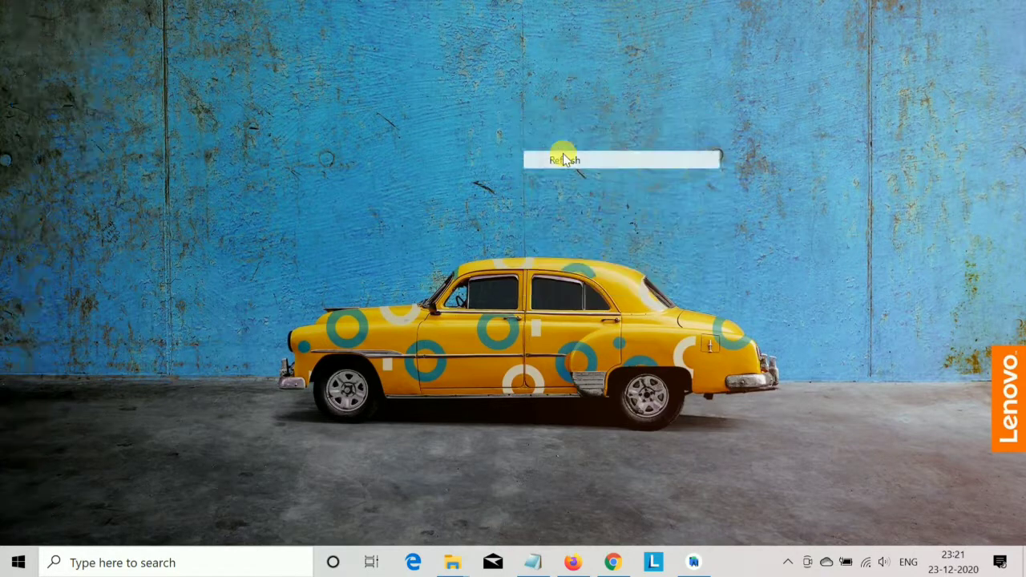
Open the bin folder of C:\OpenSSL in a new File Explorer window.
key("super+e")
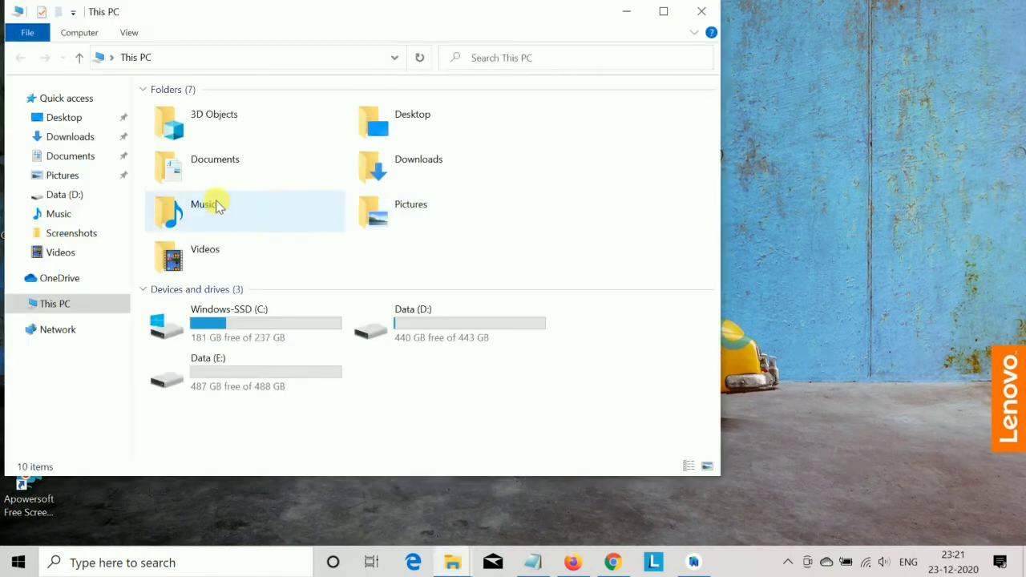
left_click(258, 322)
double_click(258, 322)
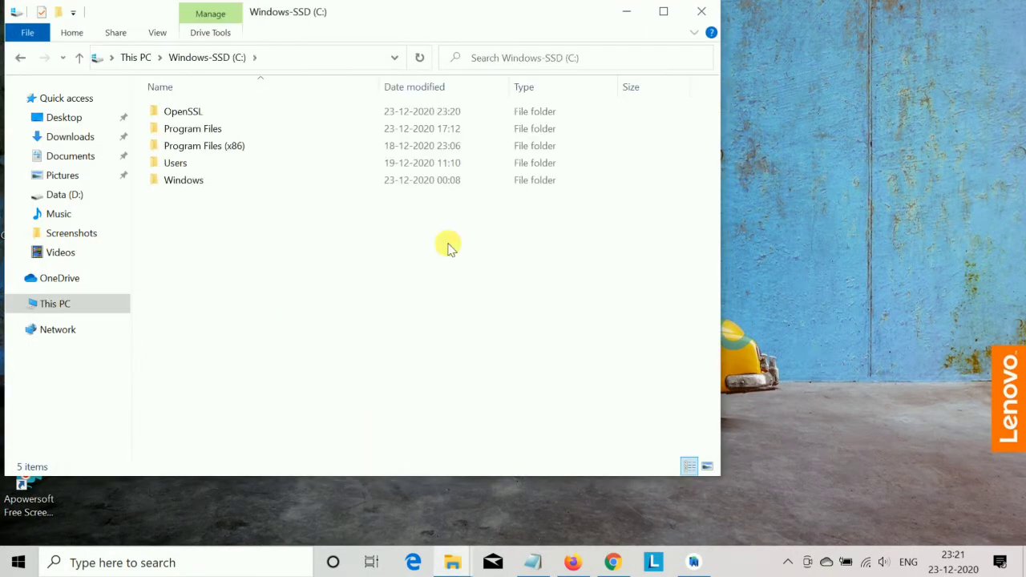
double_click(222, 110)
double_click(213, 116)
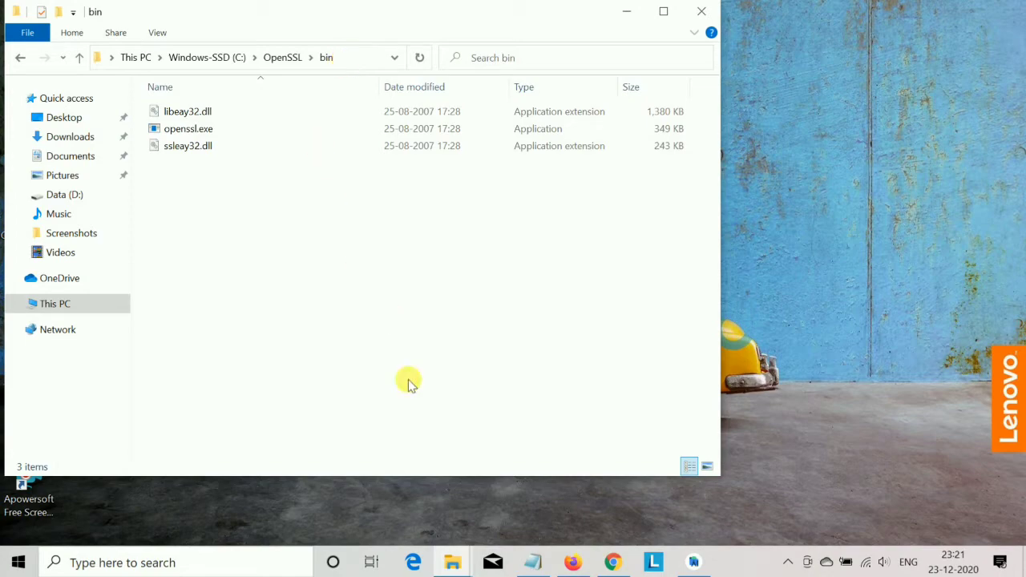
Switch to the Firefox documentation and copy the complete keytool -exportcert command from item 14.
mouse_move(535, 557)
left_click(535, 519)
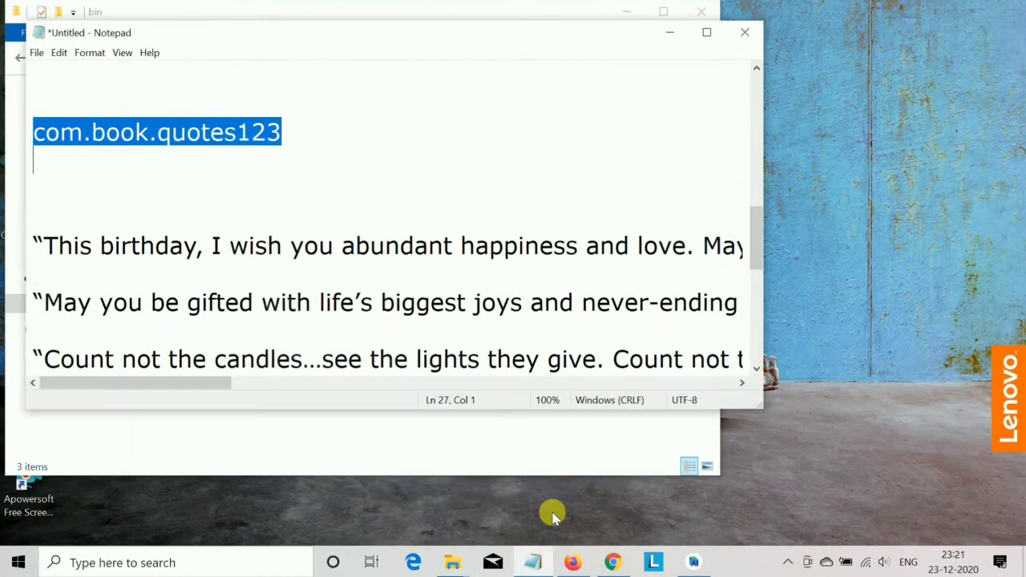
mouse_move(572, 561)
left_click(577, 529)
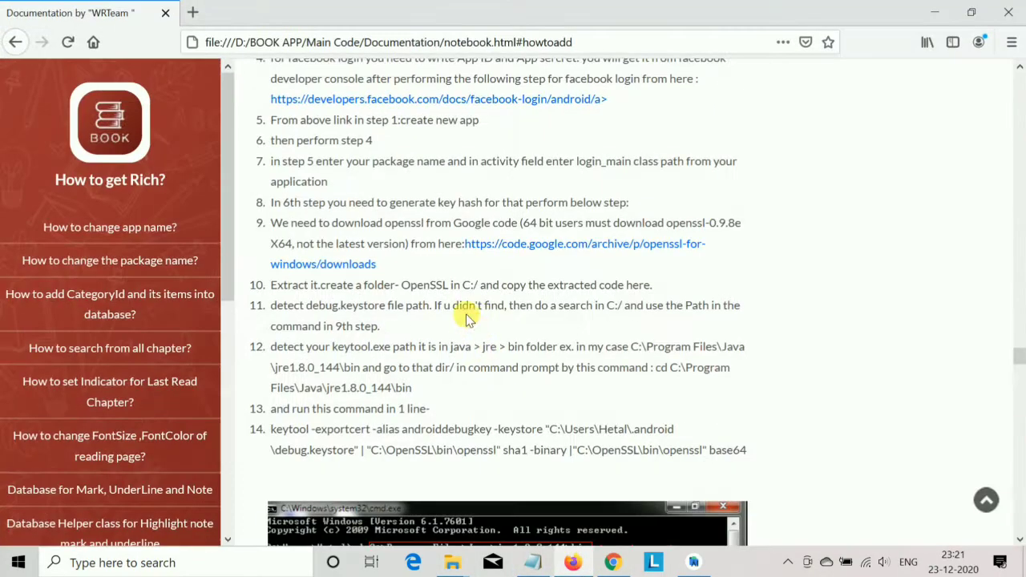
scroll(507, 300, "down", 2)
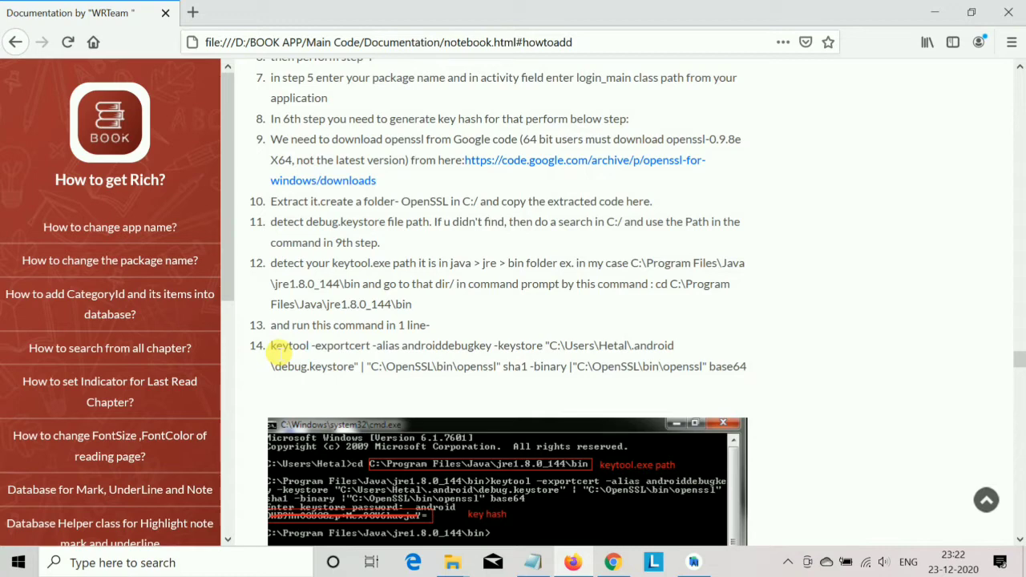
left_click_drag(272, 351, 748, 371)
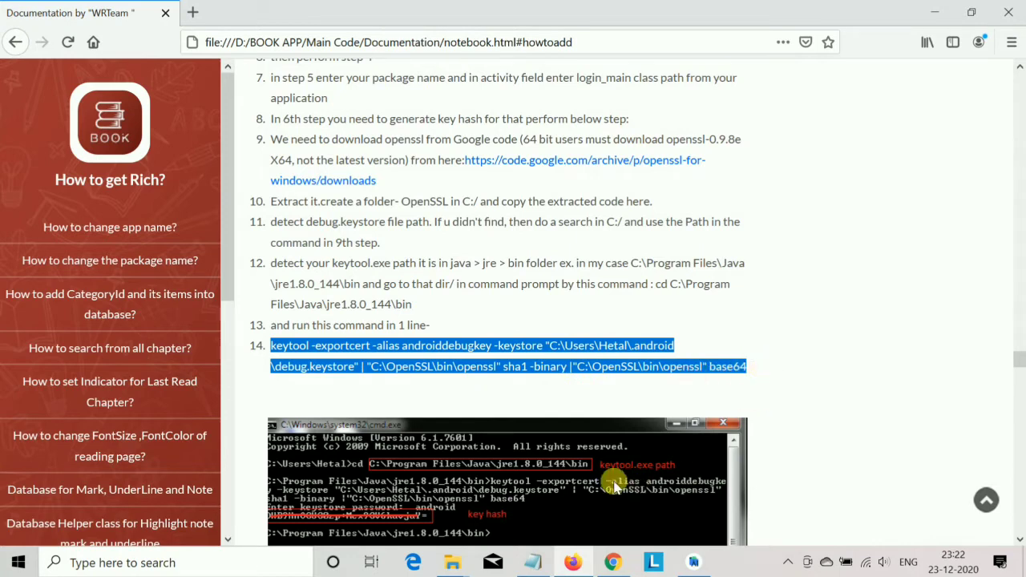
Paste the keytool command into Notepad several blank lines below com.book.quotes123, and minimise Notepad.
left_click(535, 545)
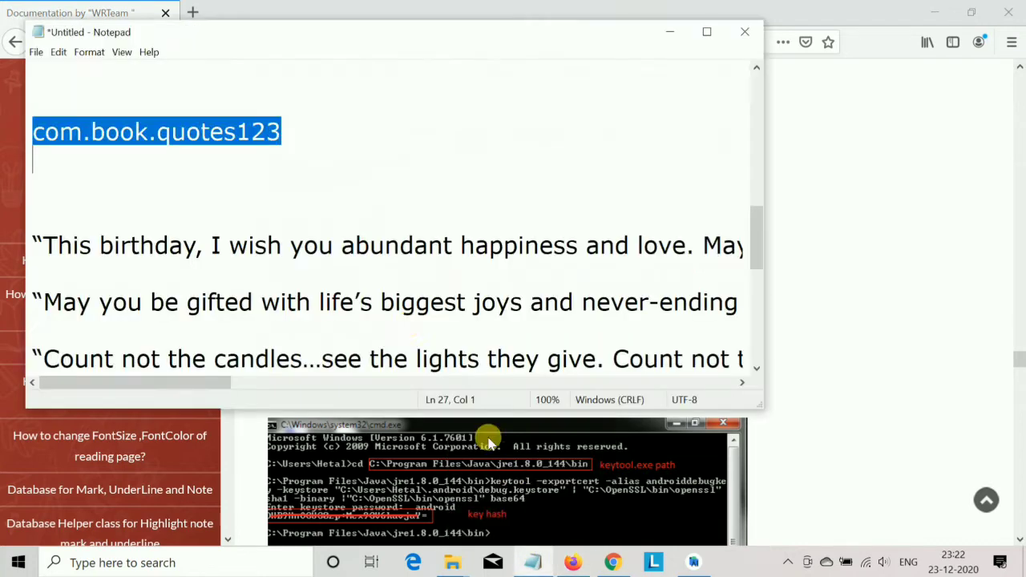
left_click(324, 138)
key("Return")
key("Return")
key("Return")
key("Return")
key("Return")
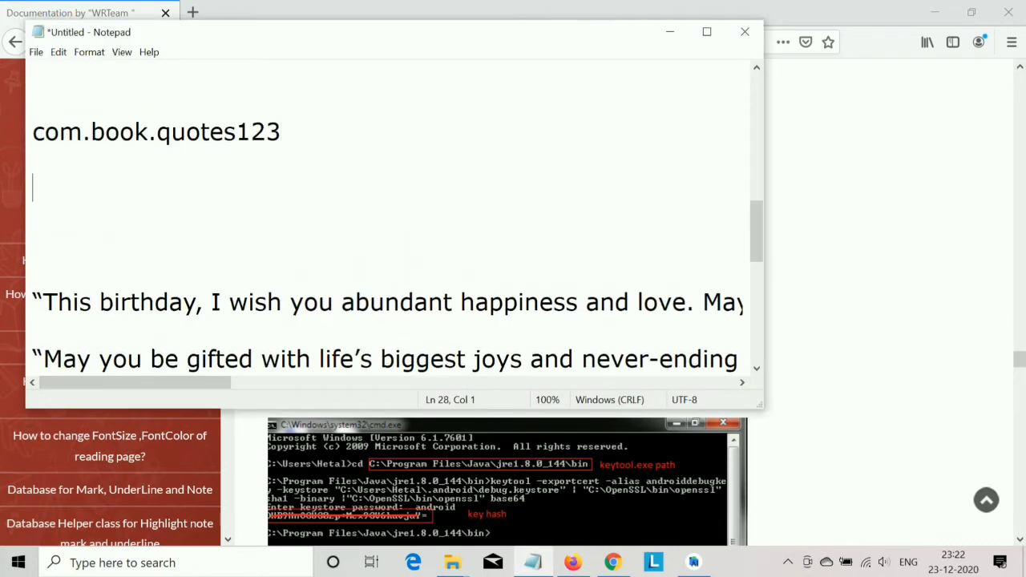
key("Return")
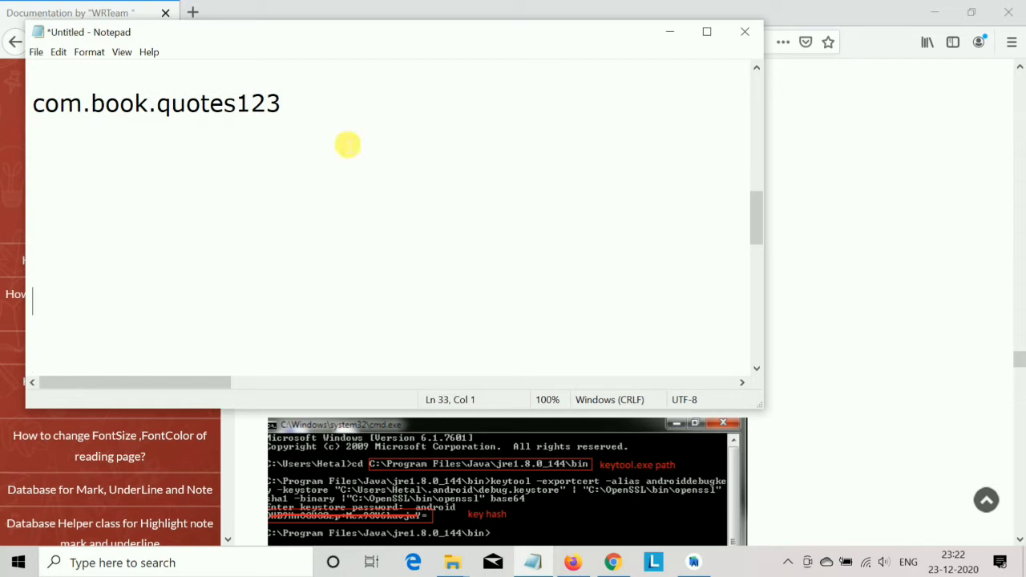
type("keytool -exportcert -alias androiddebugkey -keystore \"C:\\Users\\Hetal\\.android\\debug.keystore\" | \"C:\\OpenSSL\\bin\\openssl\" sha1 -binary |\"C:\\OpenSSL\\bin\\openssl\" base64")
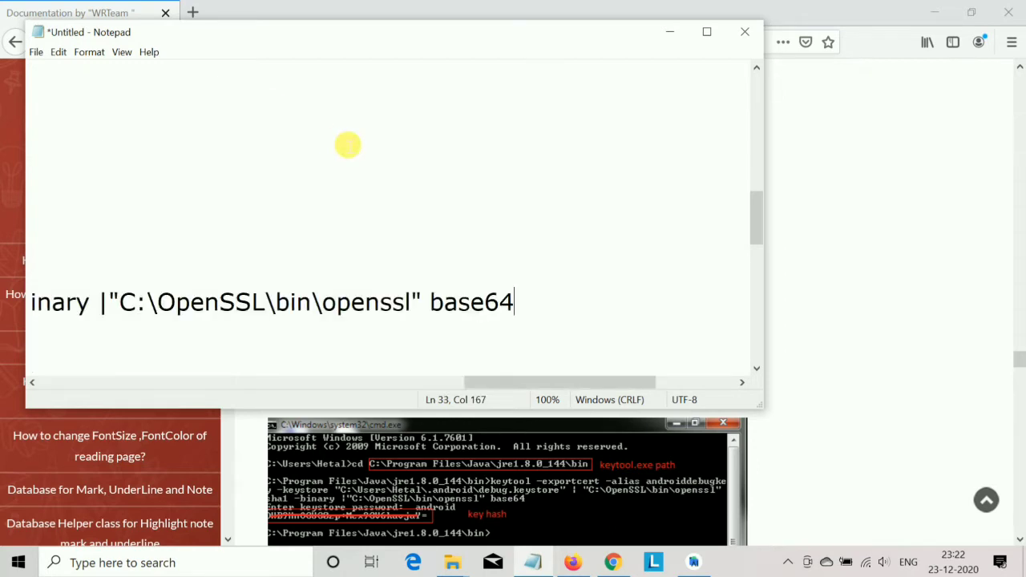
key("Return")
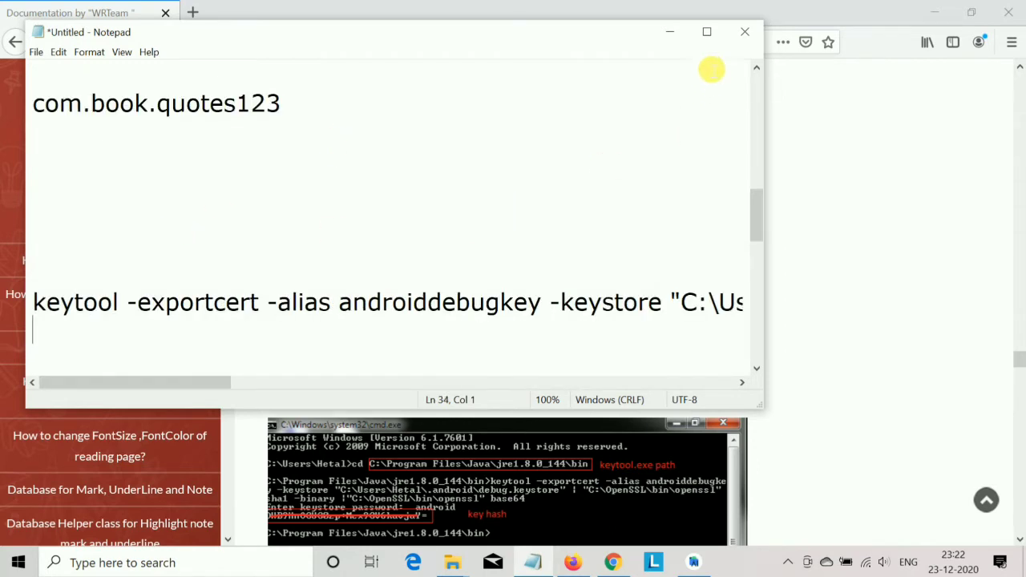
left_click(669, 31)
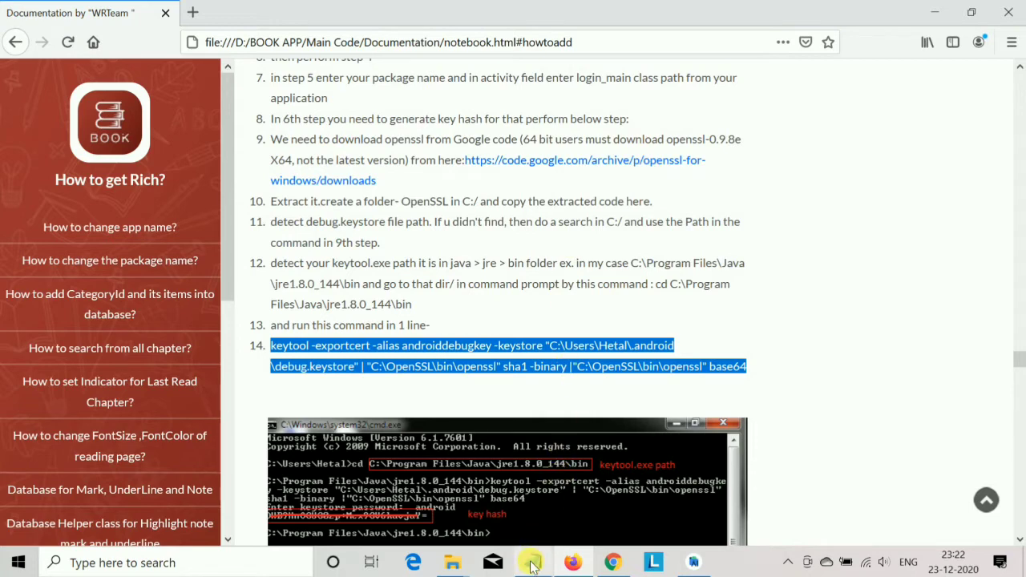
Show the full path of the OpenSSL bin folder in File Explorer and return to the documentation.
mouse_move(532, 564)
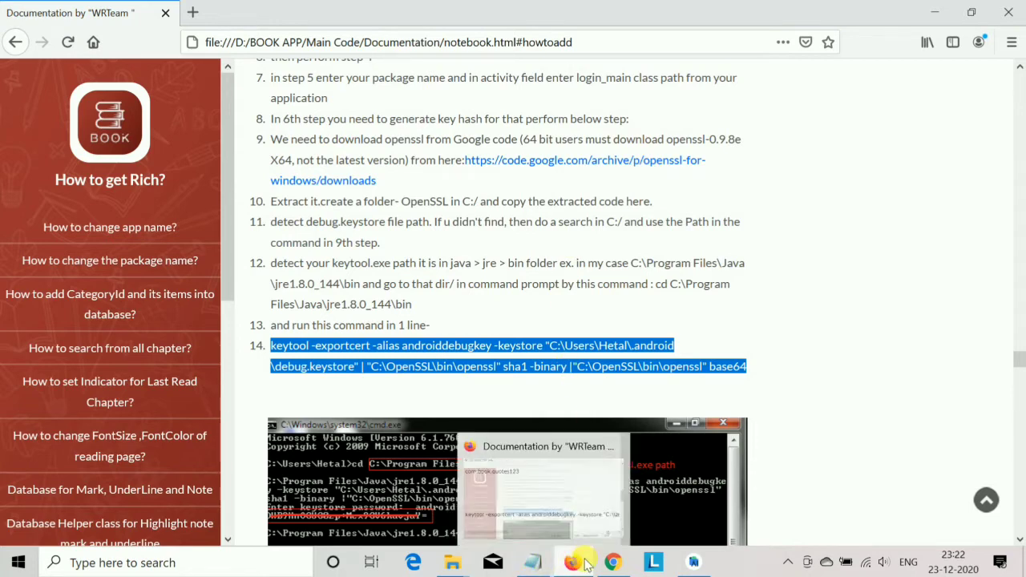
left_click(452, 565)
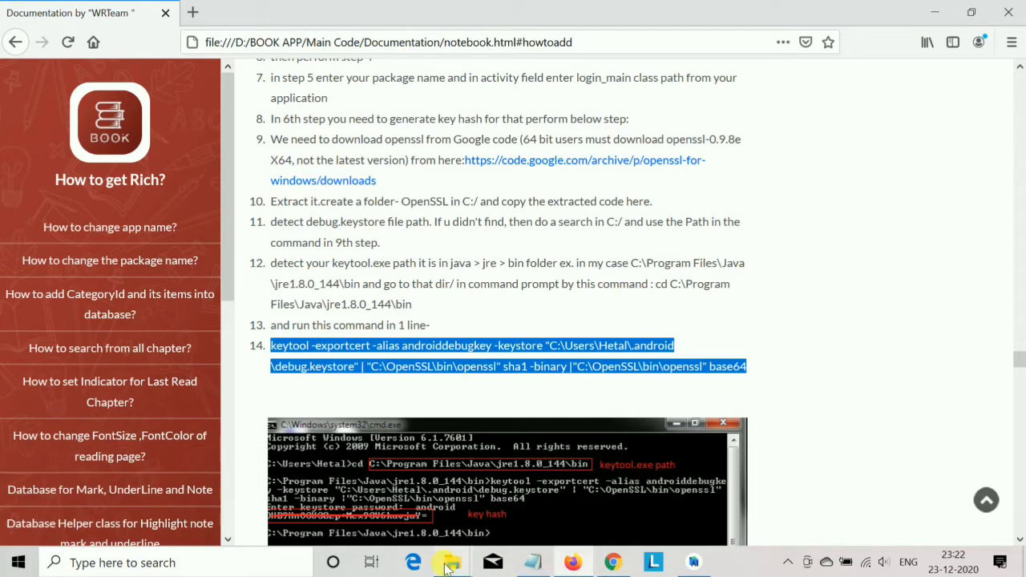
left_click(985, 509)
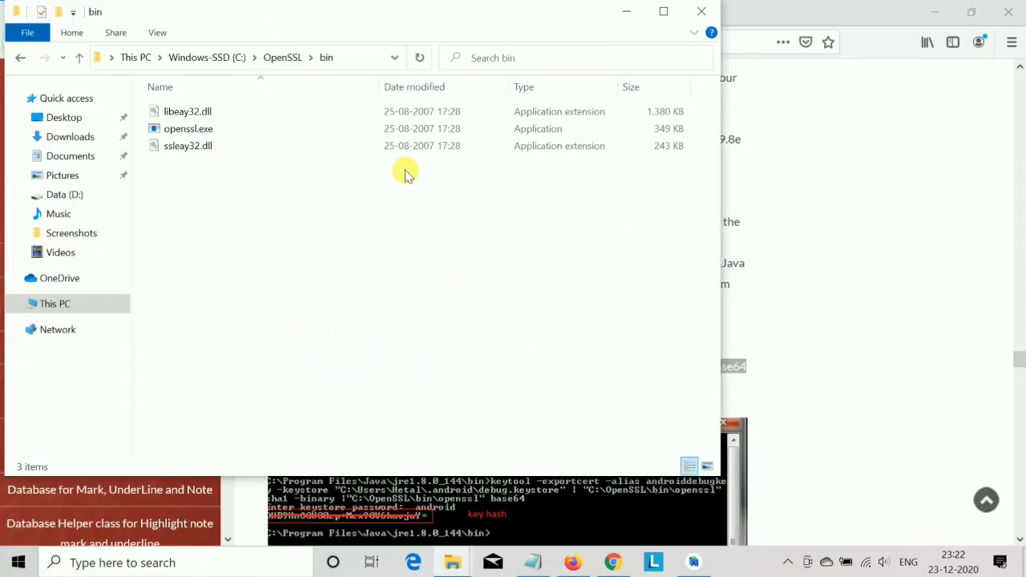
left_click(357, 62)
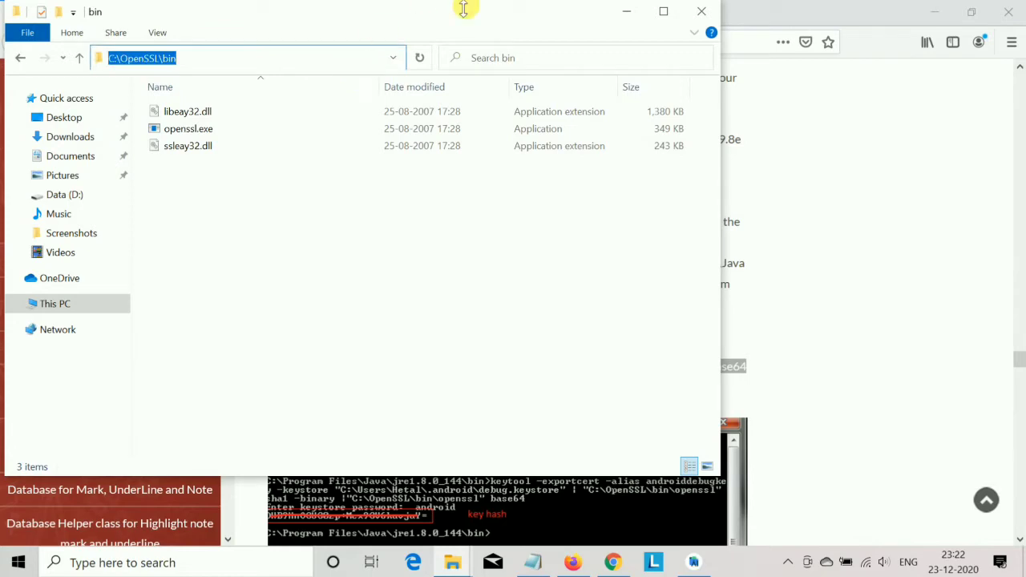
left_click(629, 16)
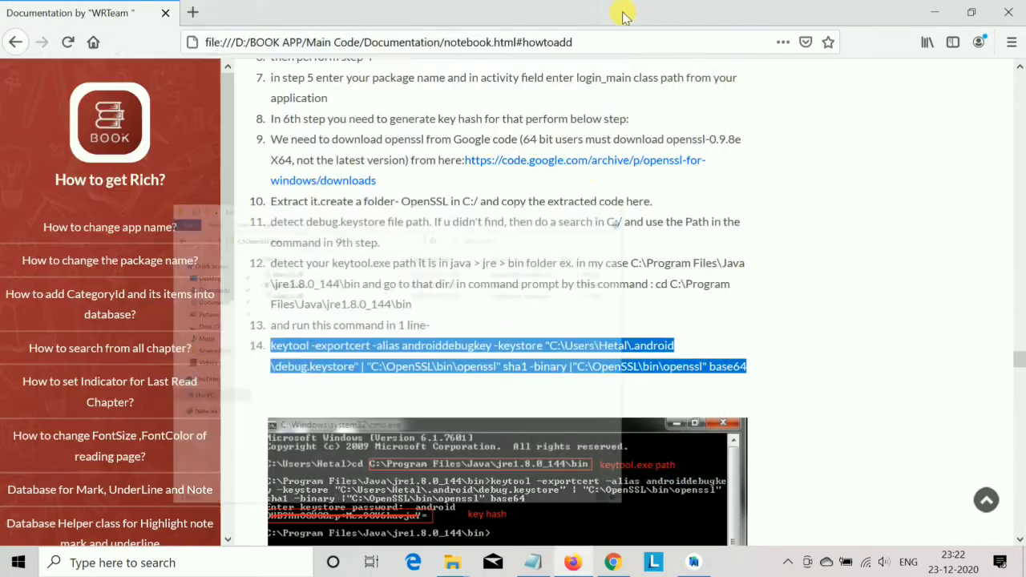
Bring Notepad back, maximise it and add blank lines below the pasted keytool command.
mouse_move(551, 559)
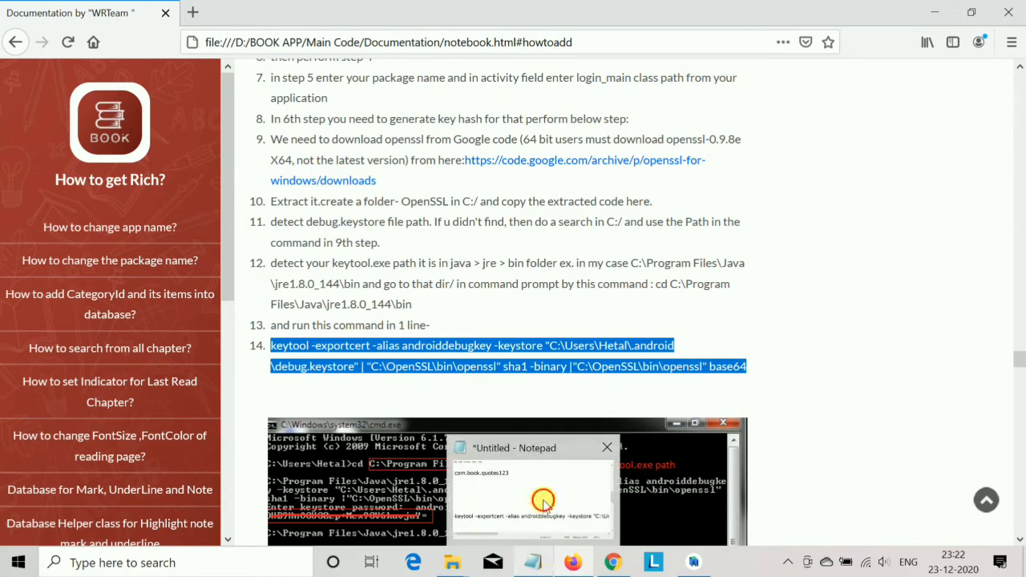
left_click(542, 501)
left_click(706, 34)
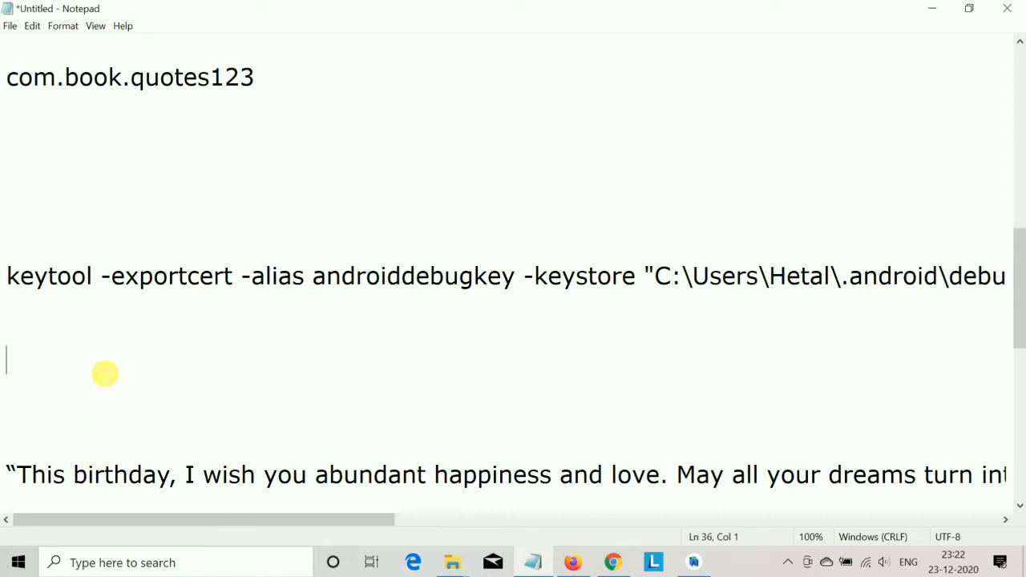
key("ctrl+z")
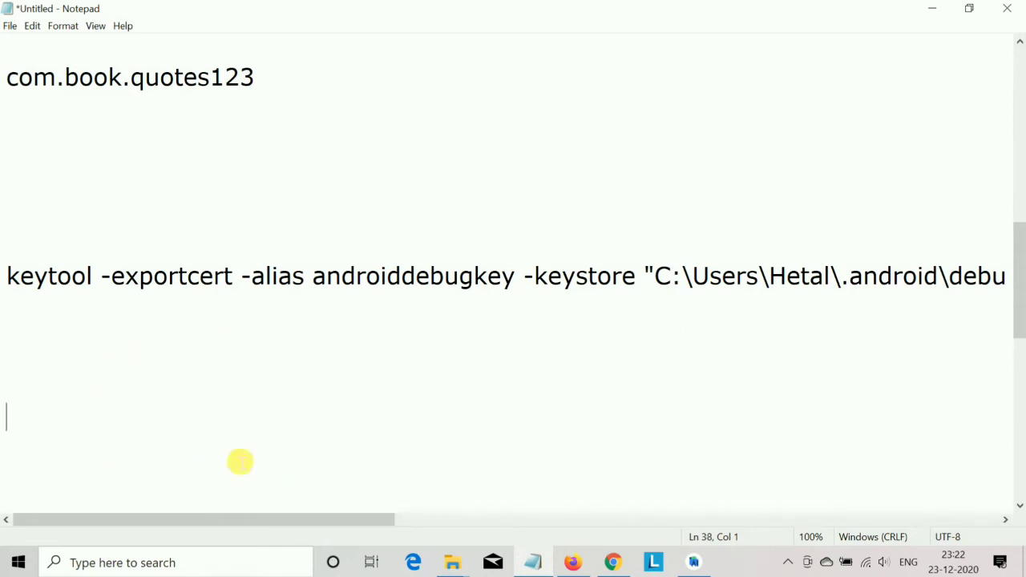
Check the OpenSSL bin path after debug.keystore in the pasted keytool command.
left_click_drag(194, 516, 558, 504)
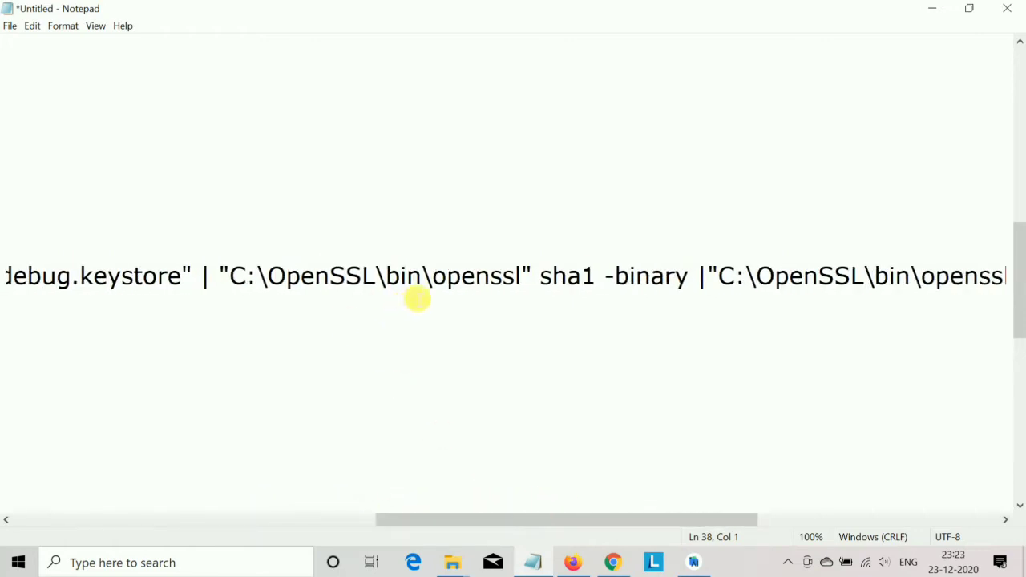
left_click_drag(240, 278, 419, 291)
left_click(492, 297)
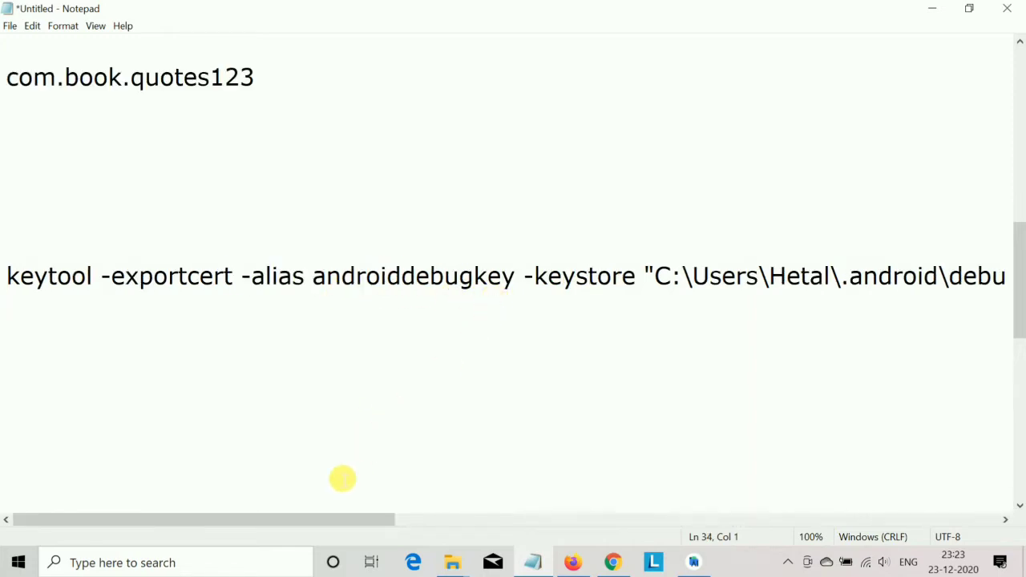
Restore Notepad to a smaller window and copy the path C:\OpenSSL\bin from the first OpenSSL reference in the keytool command.
left_click(968, 9)
left_click(194, 365)
left_click_drag(179, 382, 458, 374)
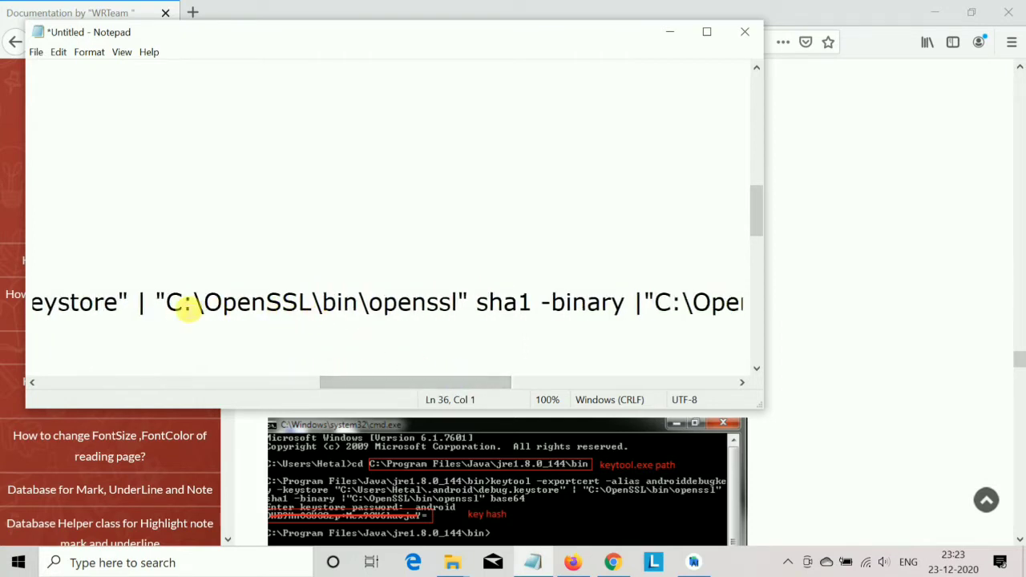
left_click_drag(177, 304, 457, 320)
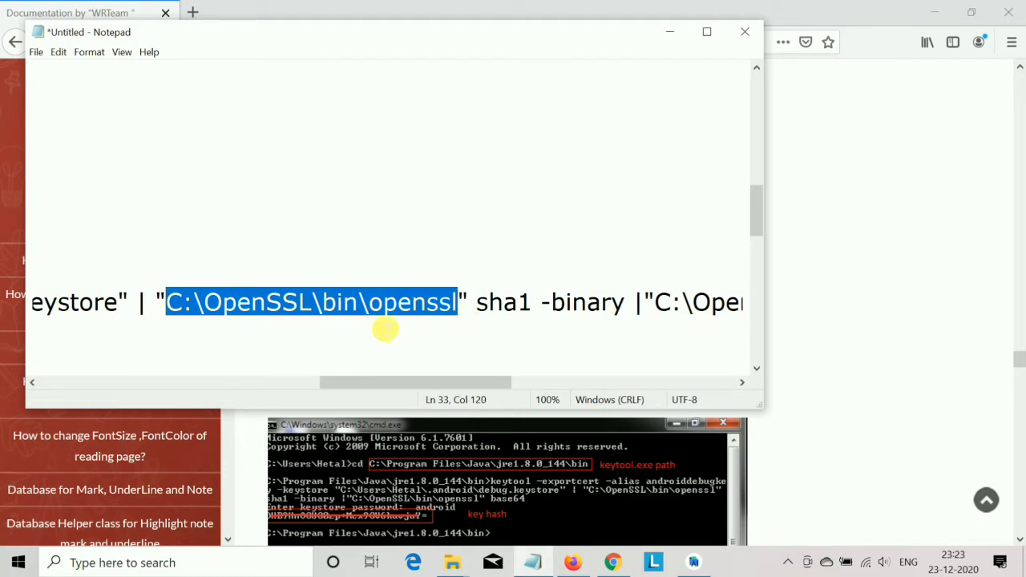
left_click(383, 308)
left_click_drag(175, 309, 361, 307)
key("ctrl+c")
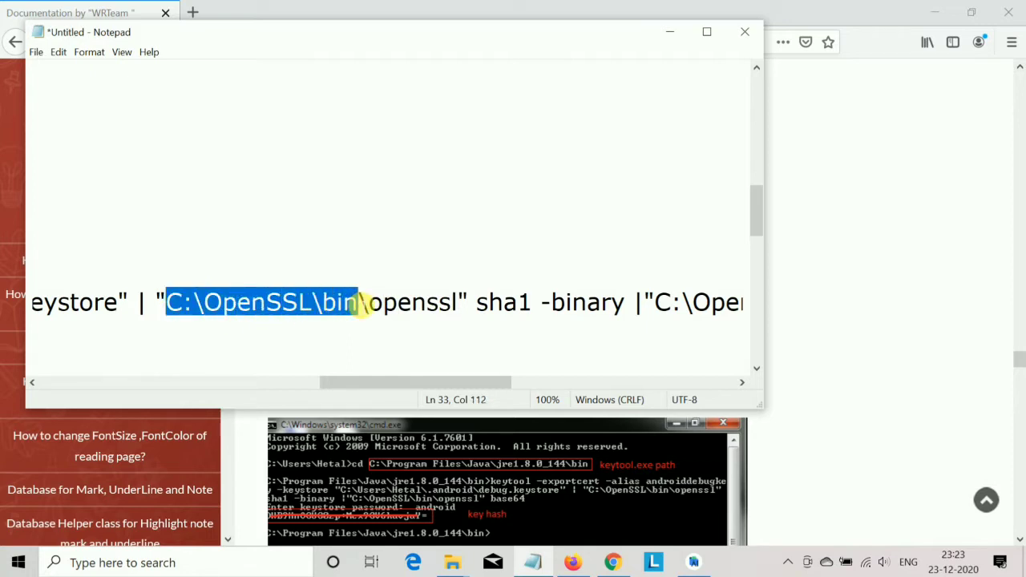
left_click(361, 305)
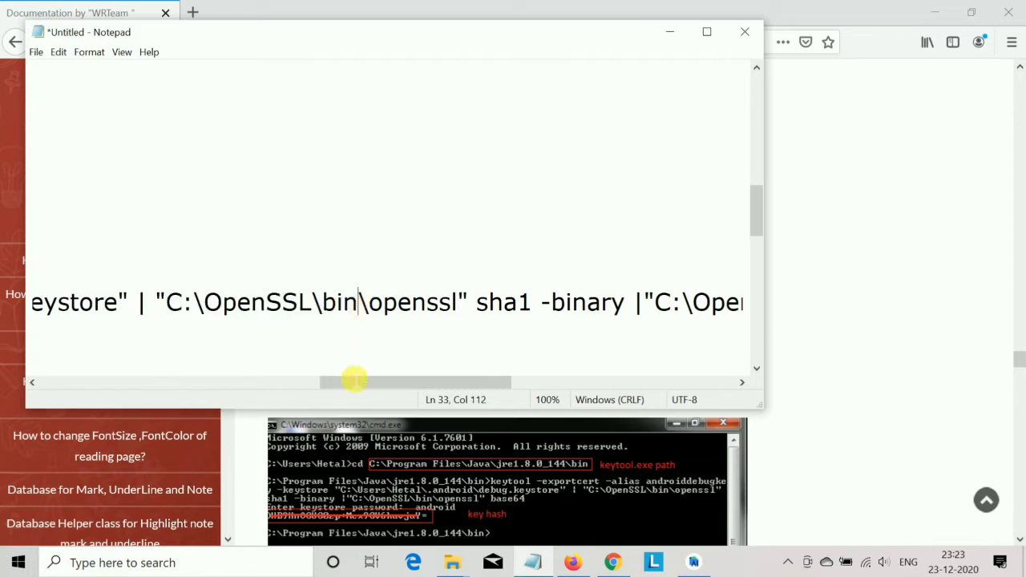
Paste the copied path over C:\OpenSSL in the command's second OpenSSL reference and remove the duplicated \bin.
left_click_drag(355, 381, 460, 380)
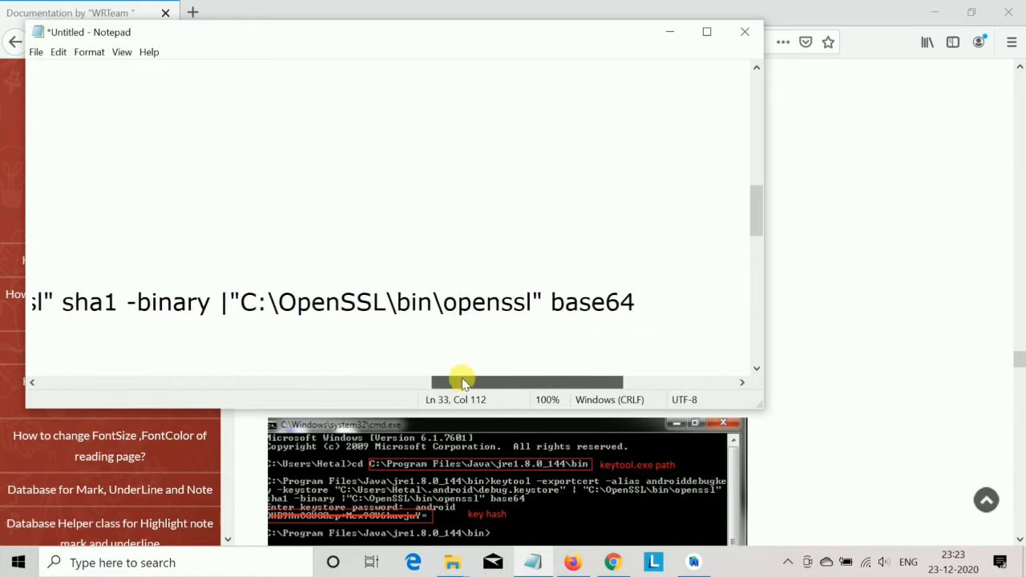
left_click_drag(241, 303, 382, 303)
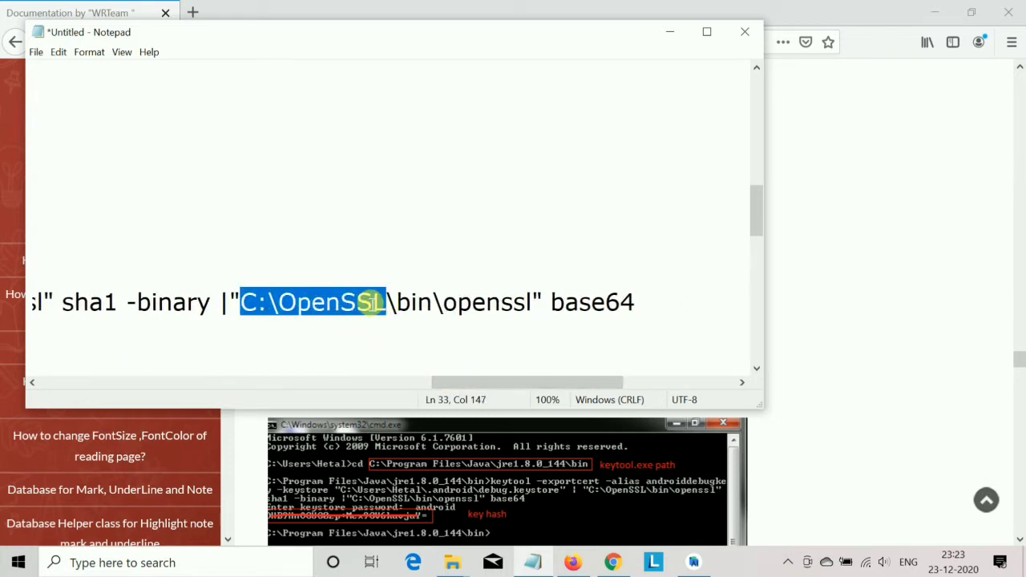
key("ctrl+v")
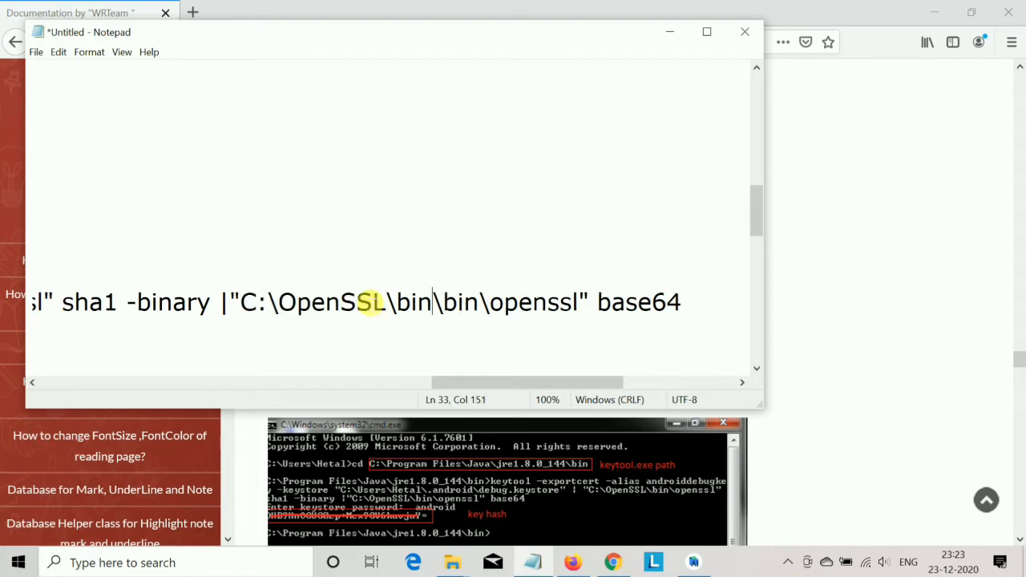
key("BackSpace")
key("BackSpace")
key("BackSpace")
key("BackSpace")
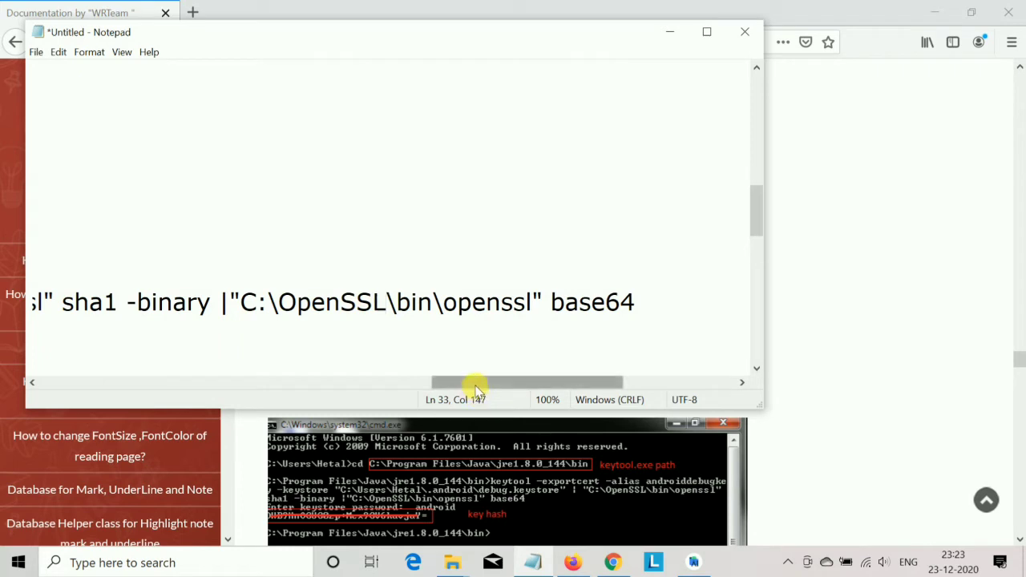
Show the debug.keystore path in the keytool command, and minimise the browsers and Notepad to reach the desktop.
left_click_drag(477, 387, 238, 390)
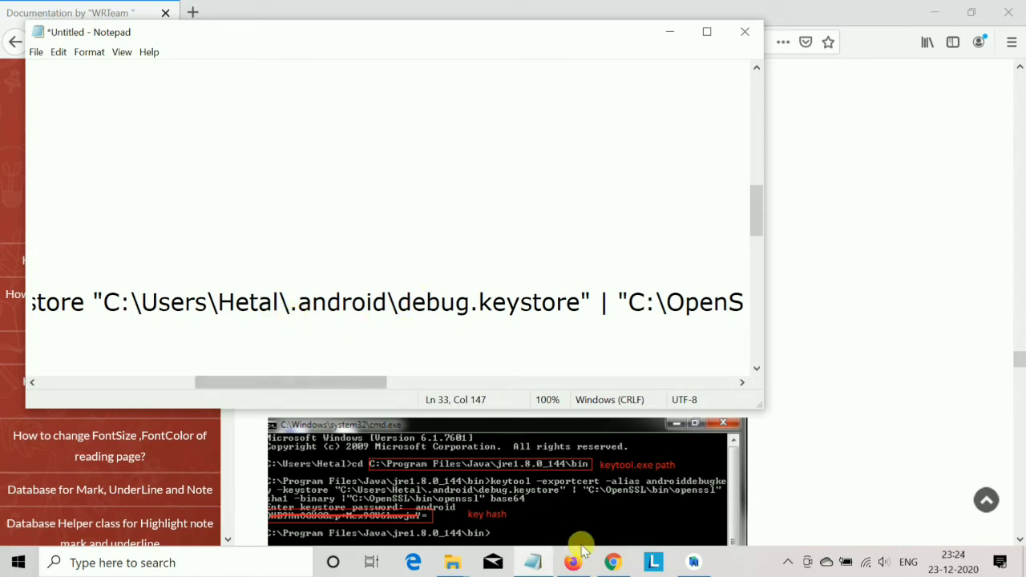
left_click(617, 505)
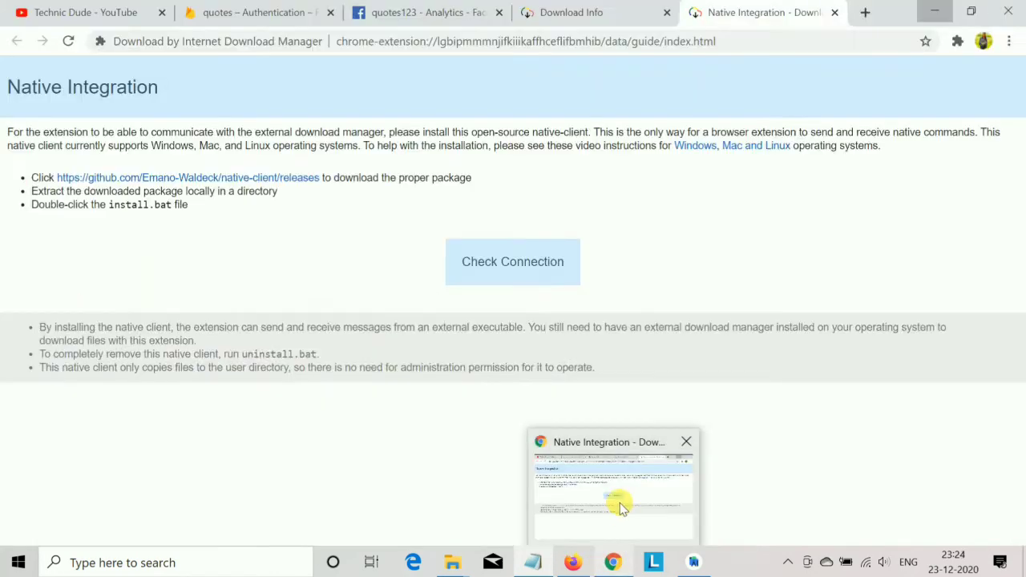
left_click(934, 12)
left_click(931, 11)
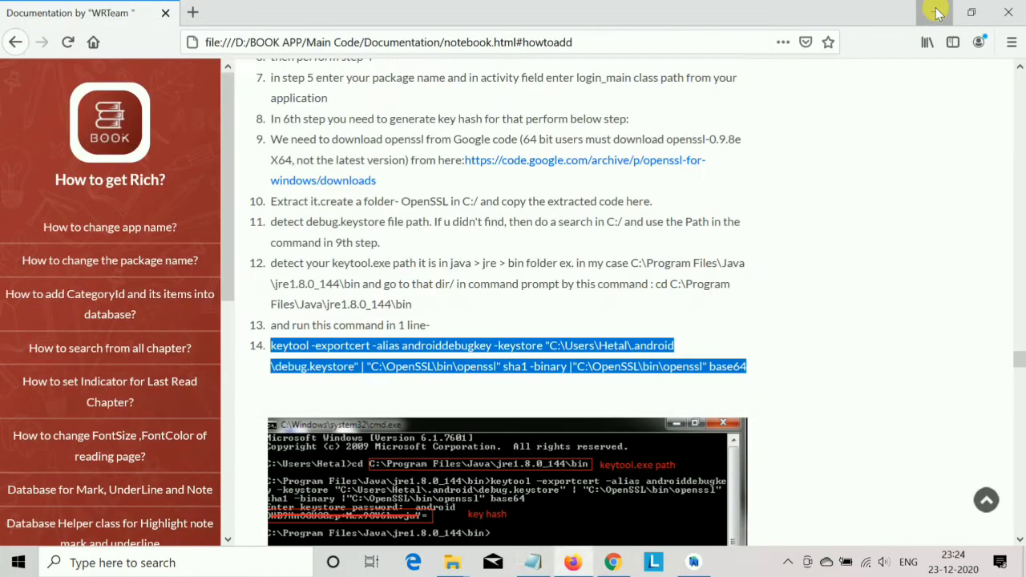
left_click(668, 33)
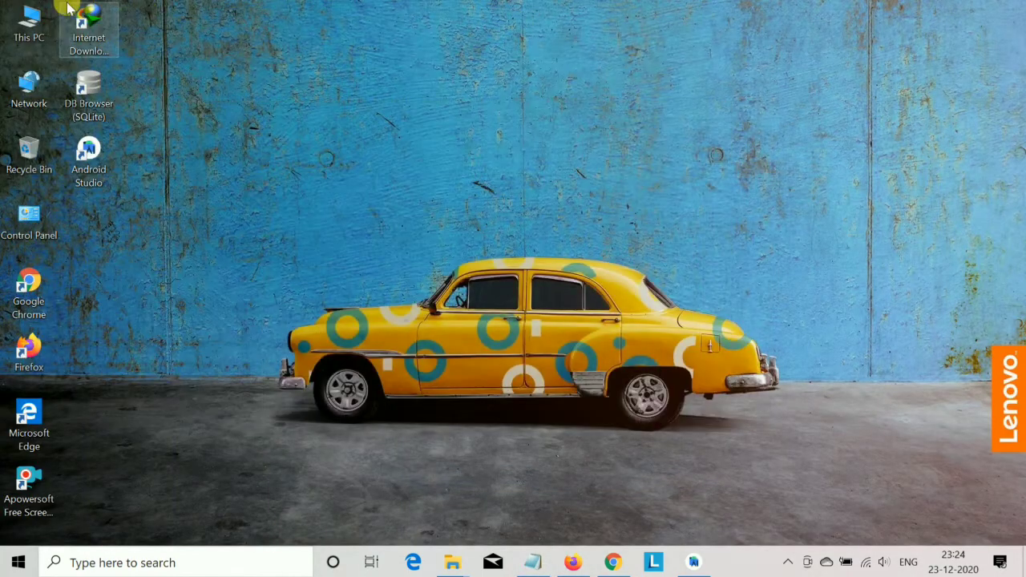
Open the .android folder inside the user's profile folder on drive C and copy its full path.
double_click(29, 16)
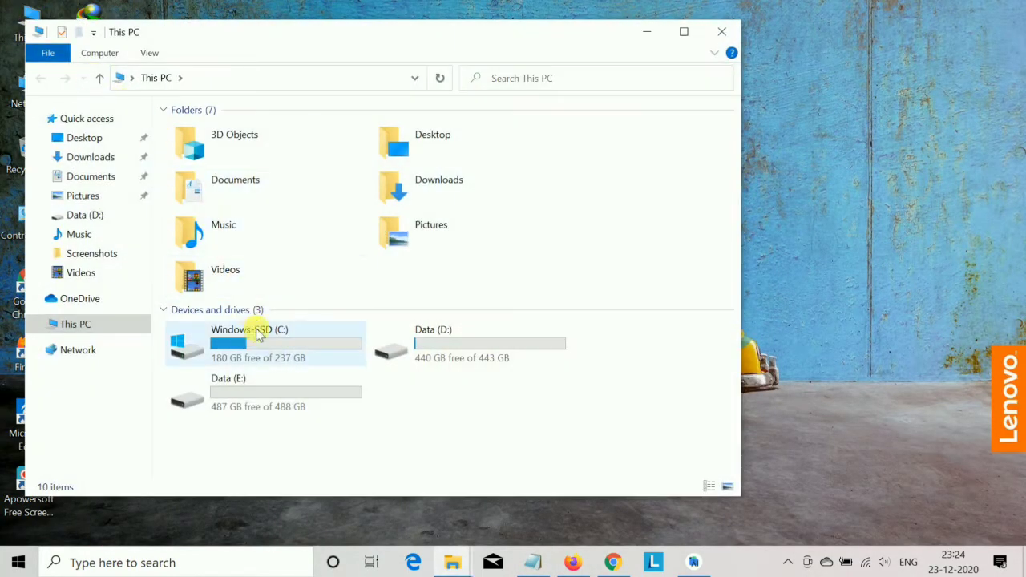
double_click(280, 354)
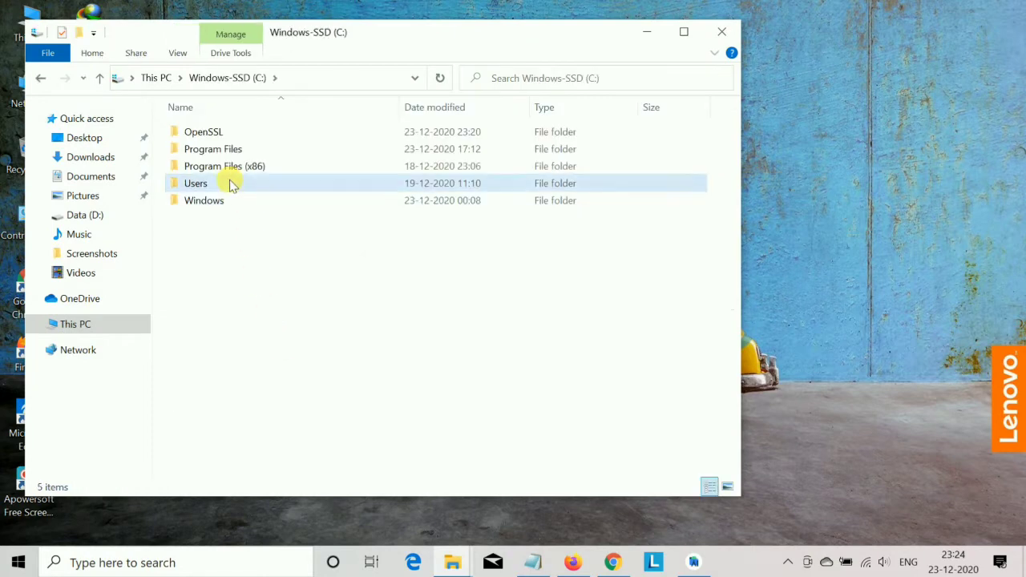
double_click(230, 183)
double_click(226, 132)
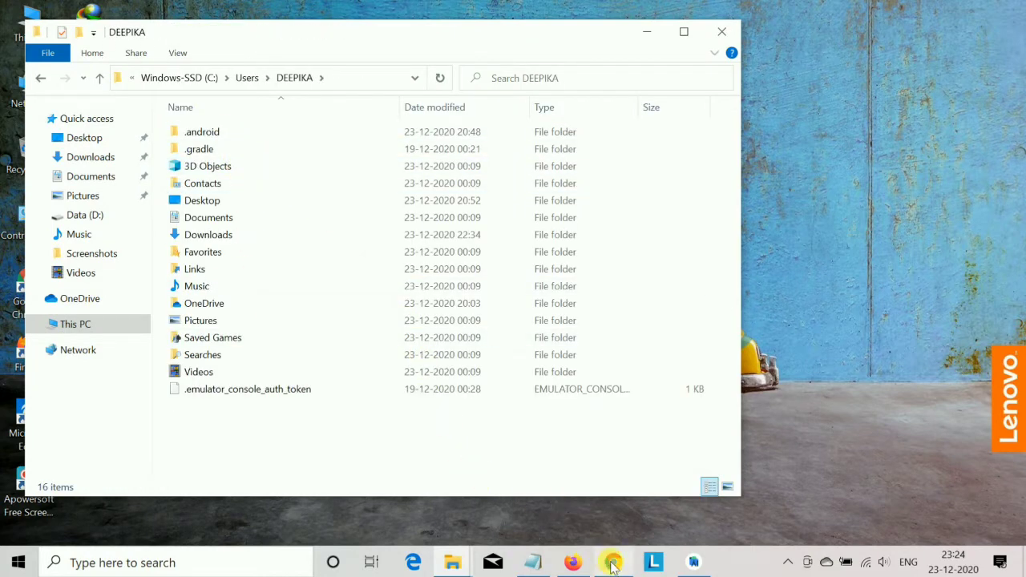
mouse_move(532, 562)
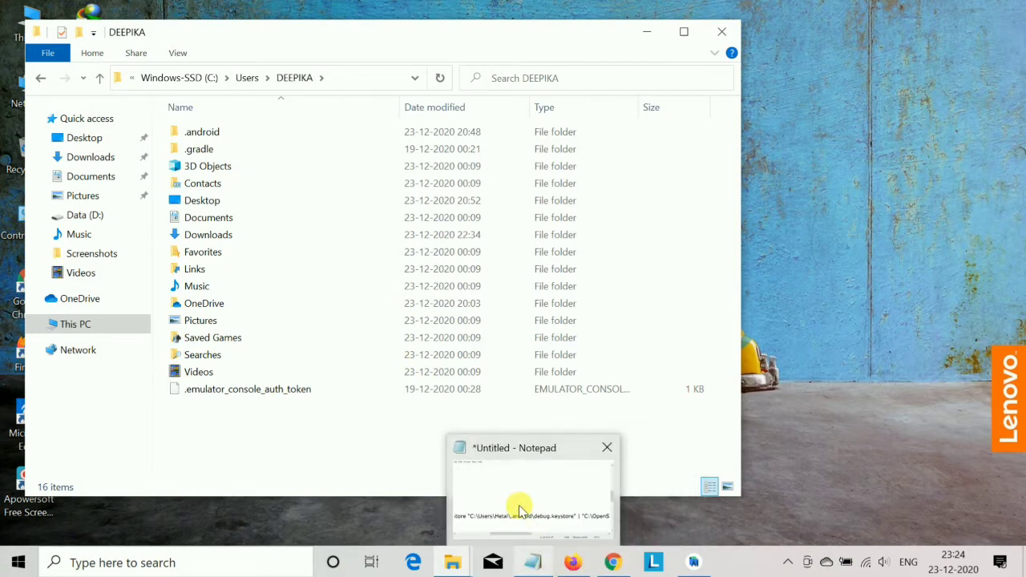
mouse_move(519, 509)
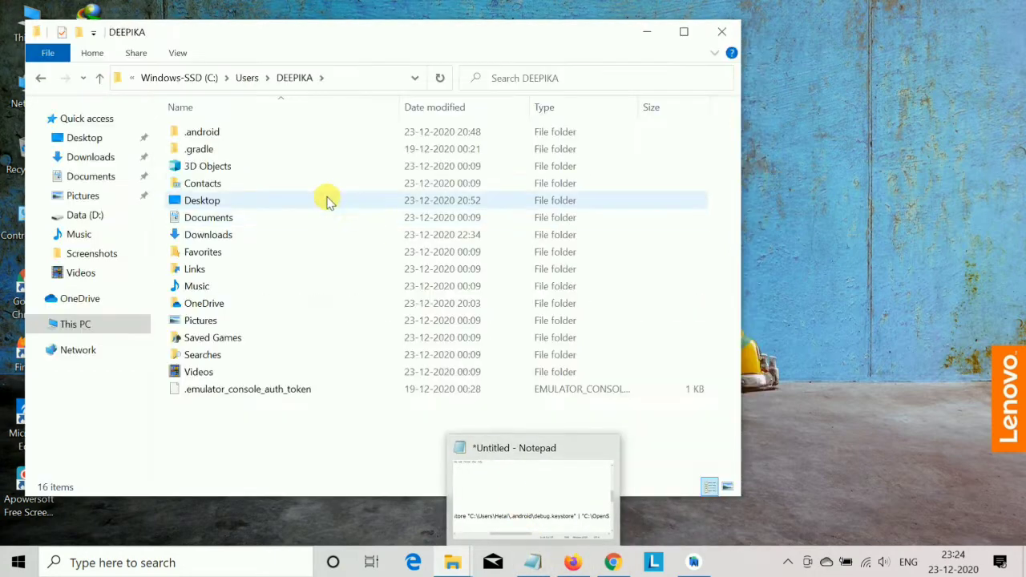
double_click(248, 137)
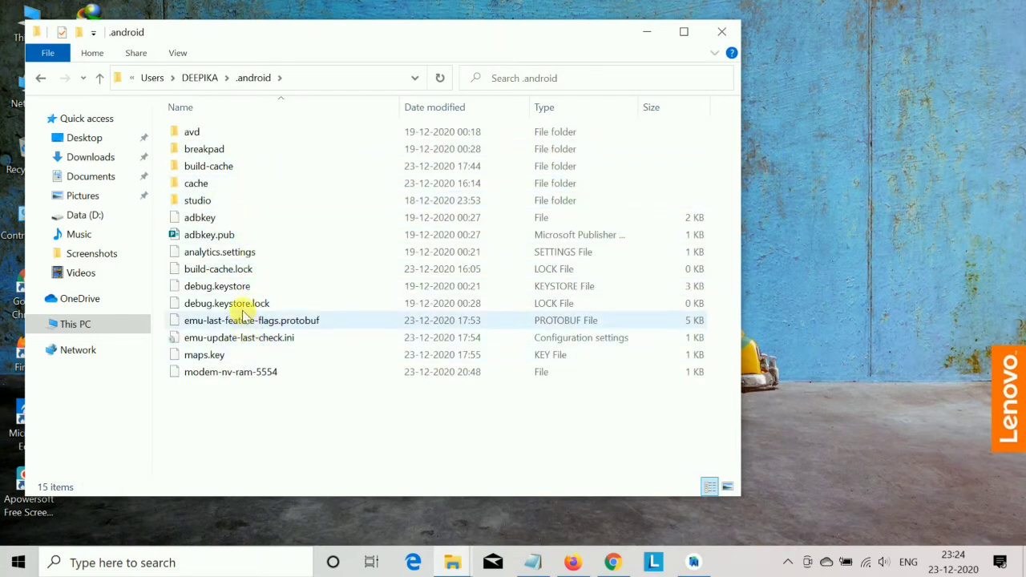
left_click(325, 80)
key("ctrl+c")
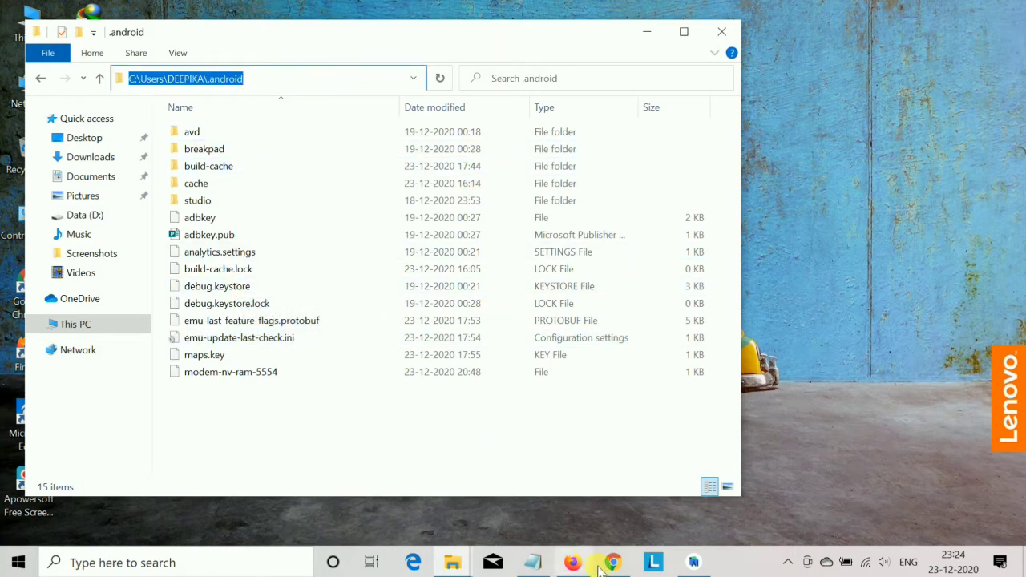
Replace the folder path before \debug.keystore in Notepad's keytool command with the copied .android folder path.
mouse_move(549, 567)
left_click(544, 517)
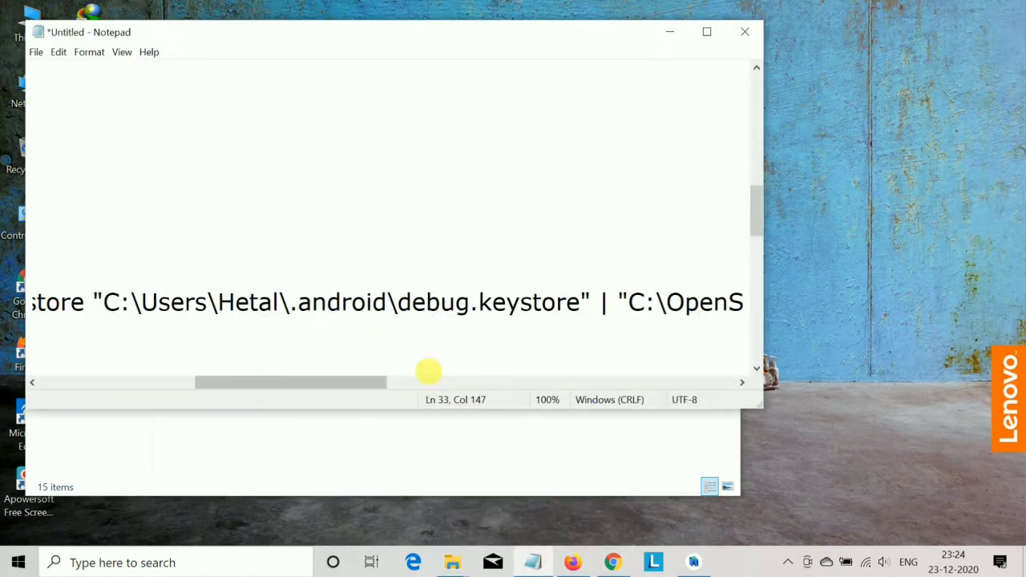
left_click_drag(117, 304, 383, 304)
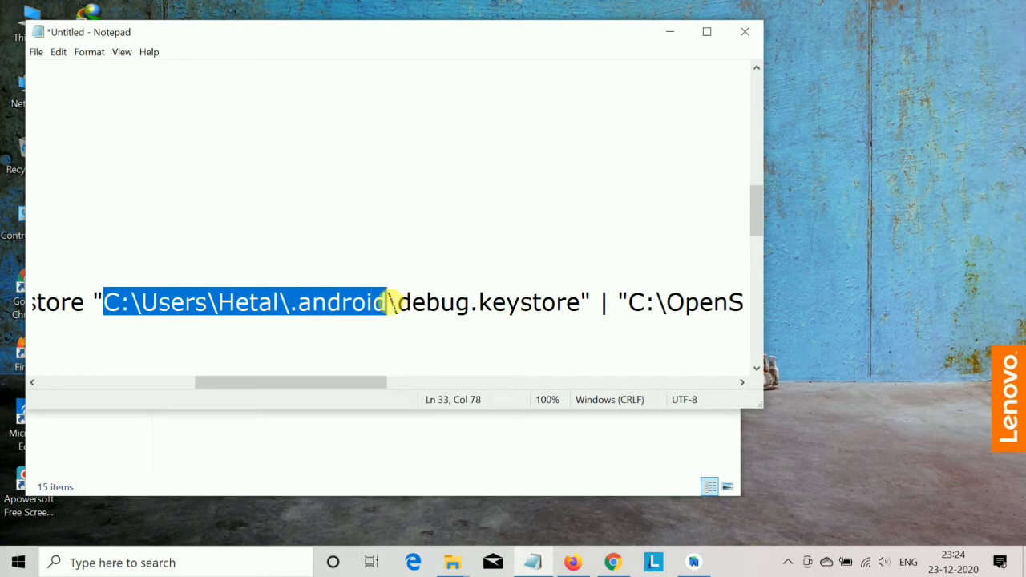
key("ctrl+v")
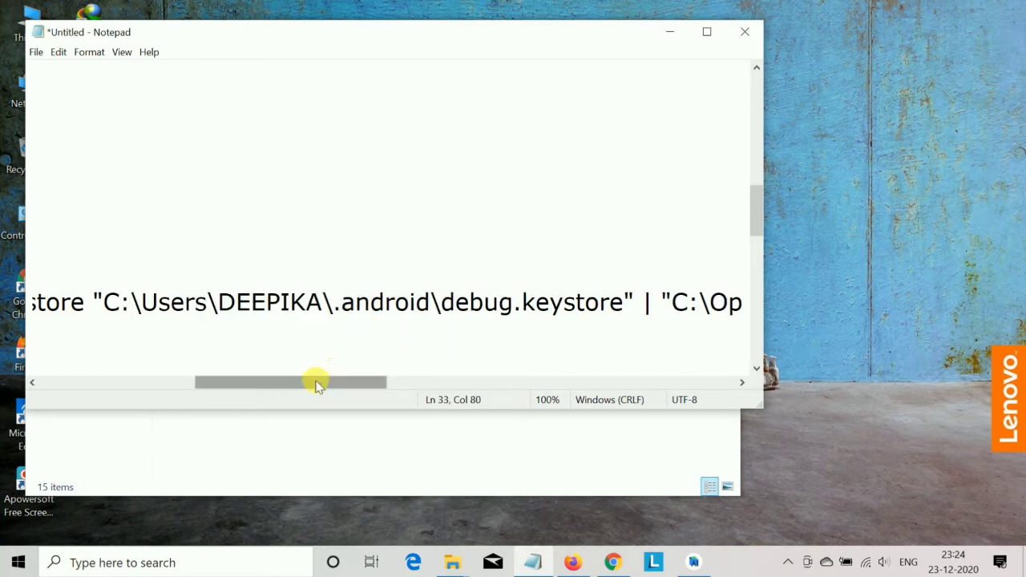
left_click_drag(316, 387, 152, 353)
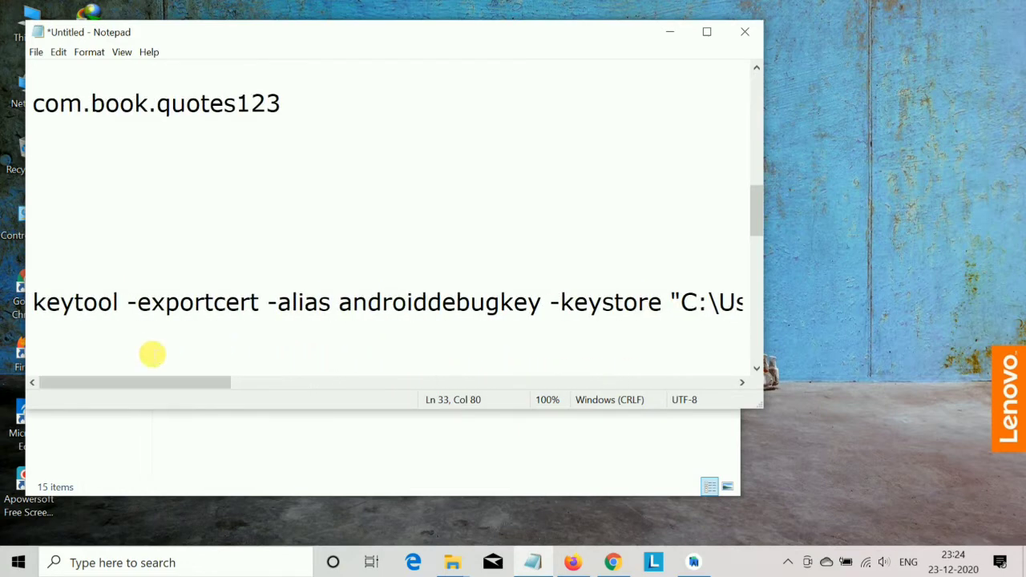
Minimise Notepad and close the .android folder window to return to the desktop.
left_click(669, 38)
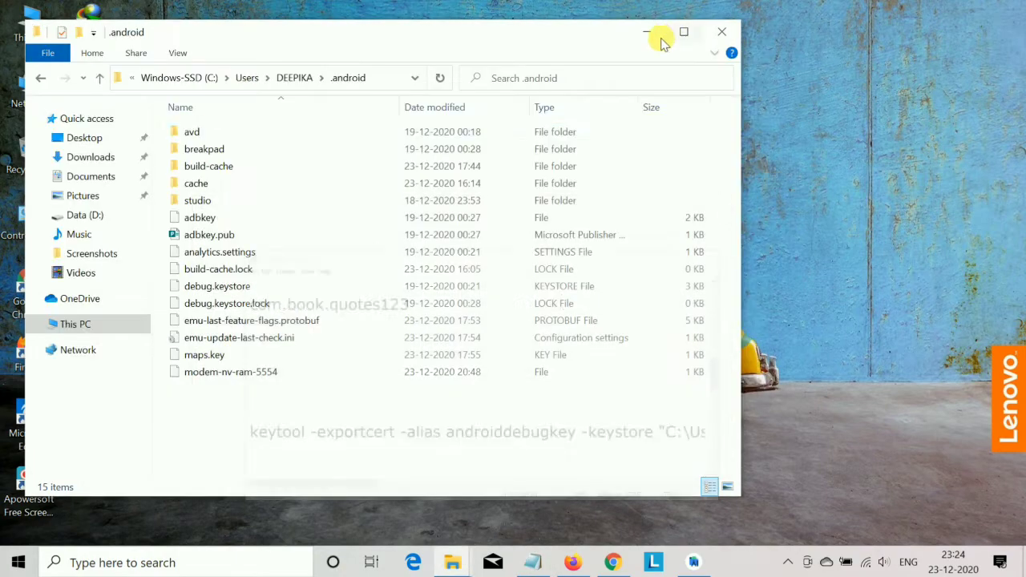
left_click(720, 32)
right_click(692, 120)
left_click(711, 169)
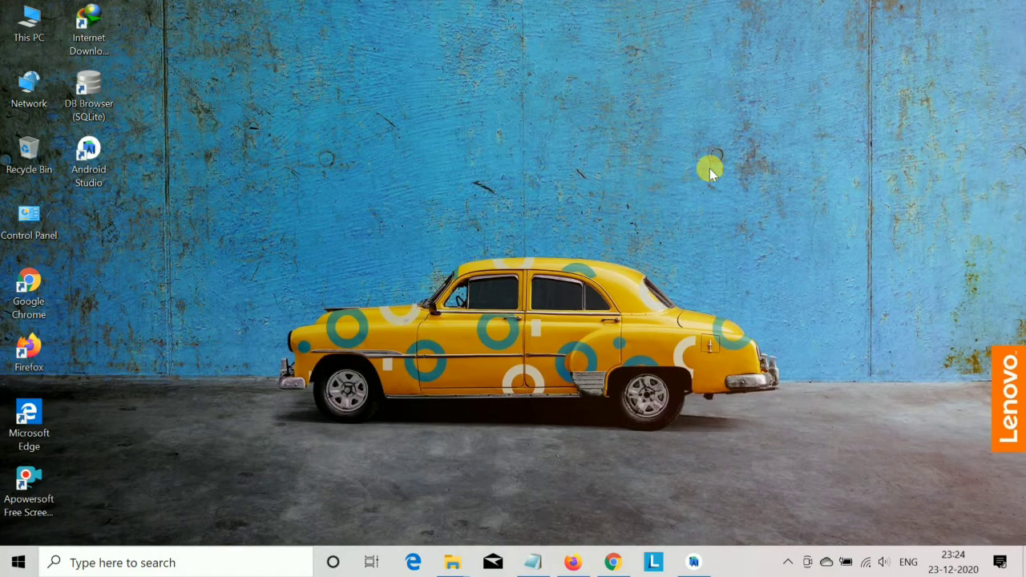
Open the jdk-15.0.1 folder under Program Files\Java on drive C in File Explorer.
double_click(29, 24)
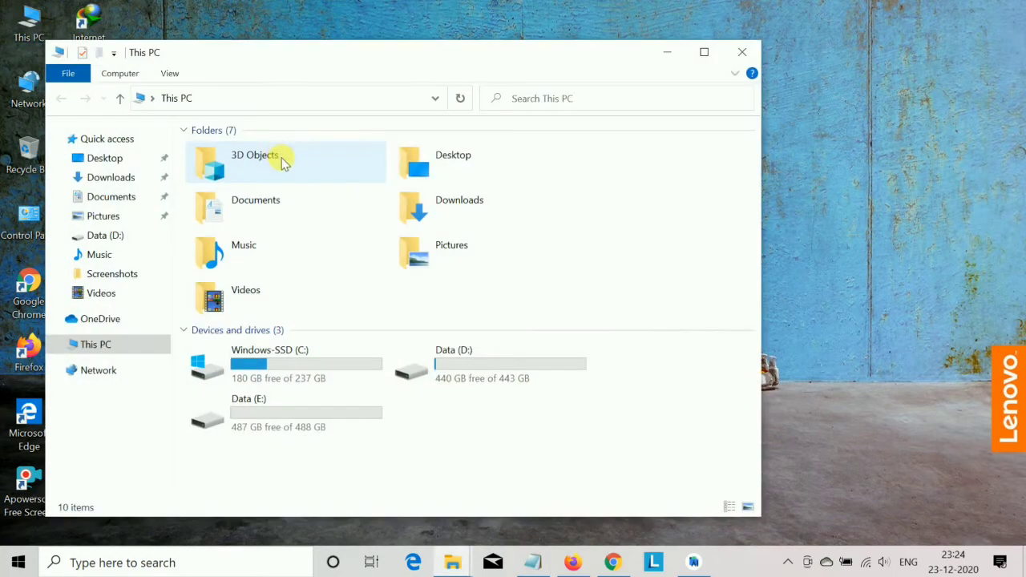
double_click(270, 350)
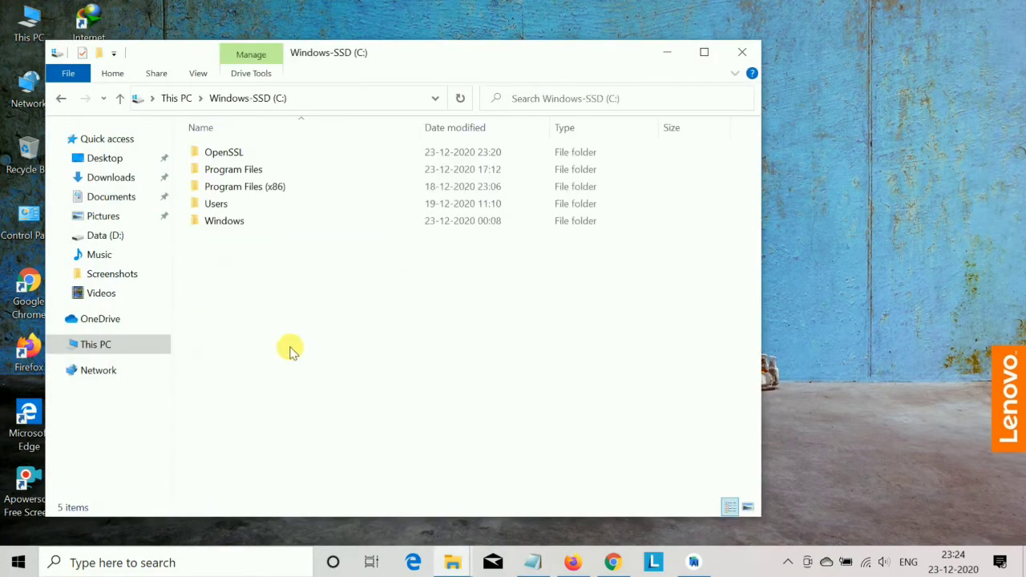
double_click(268, 169)
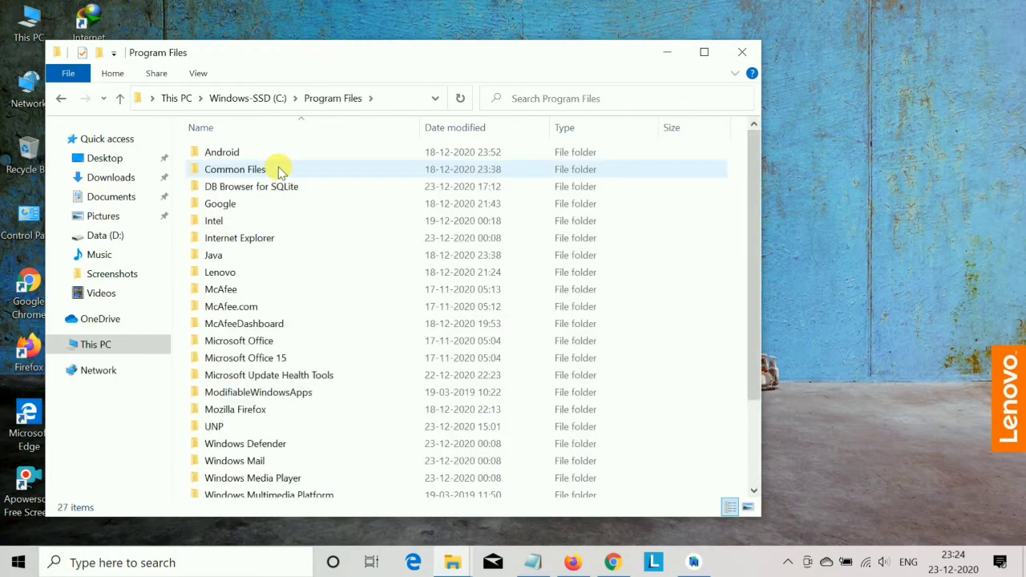
left_click(269, 255)
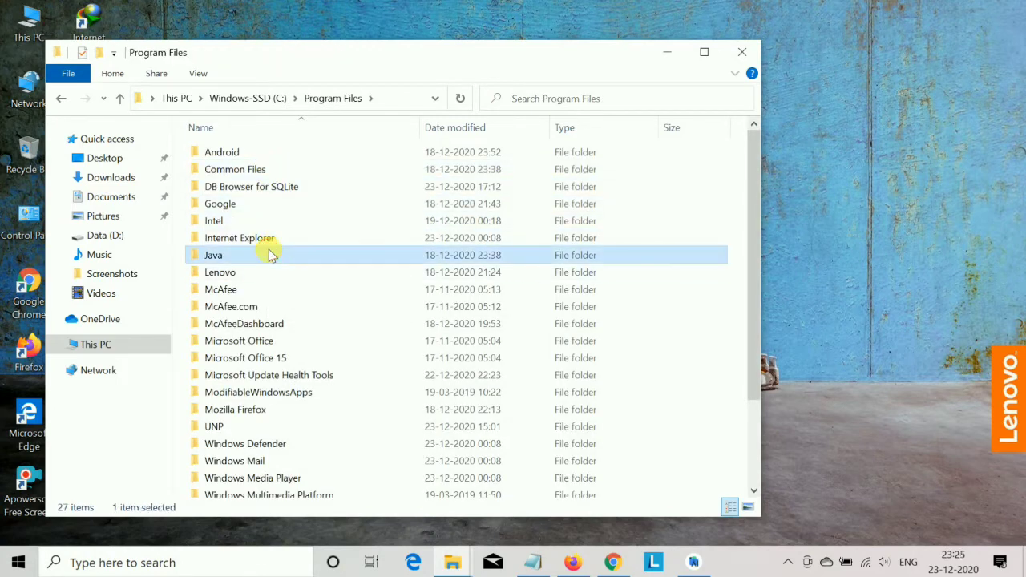
double_click(269, 255)
double_click(255, 155)
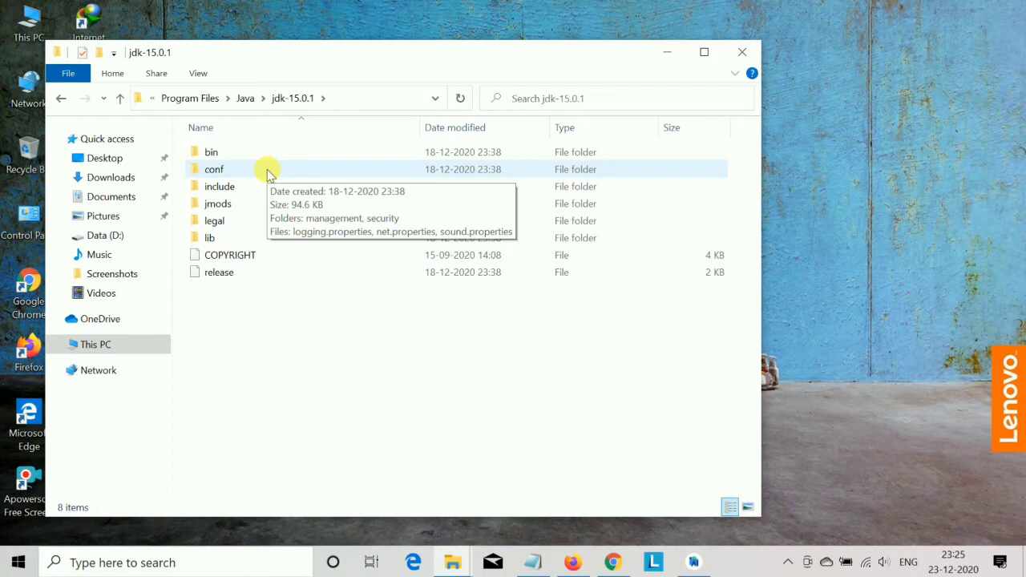
Go back to the Java folder and reopen its jdk-15.0.1 folder.
left_click(246, 99)
double_click(232, 152)
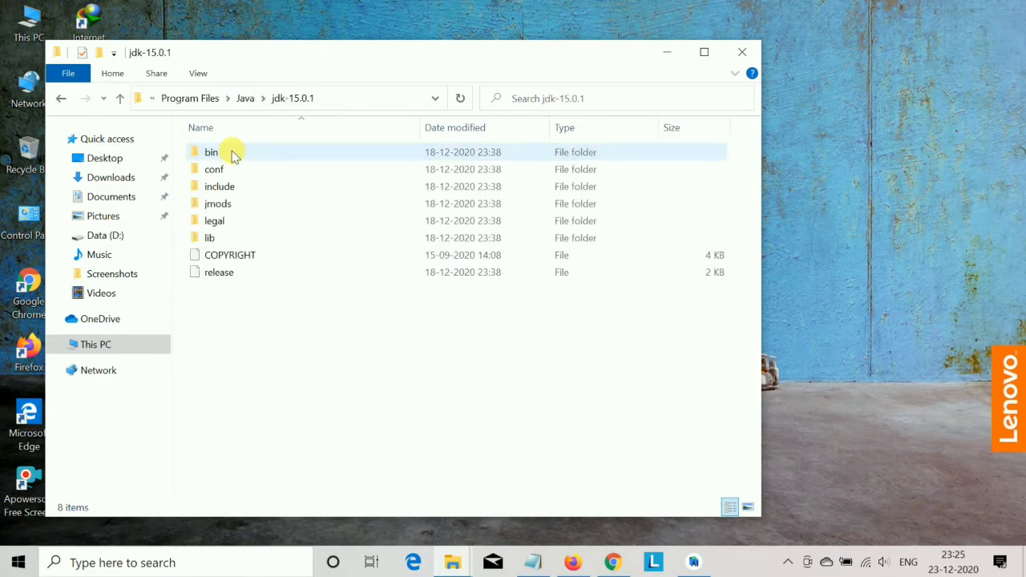
left_click(241, 98)
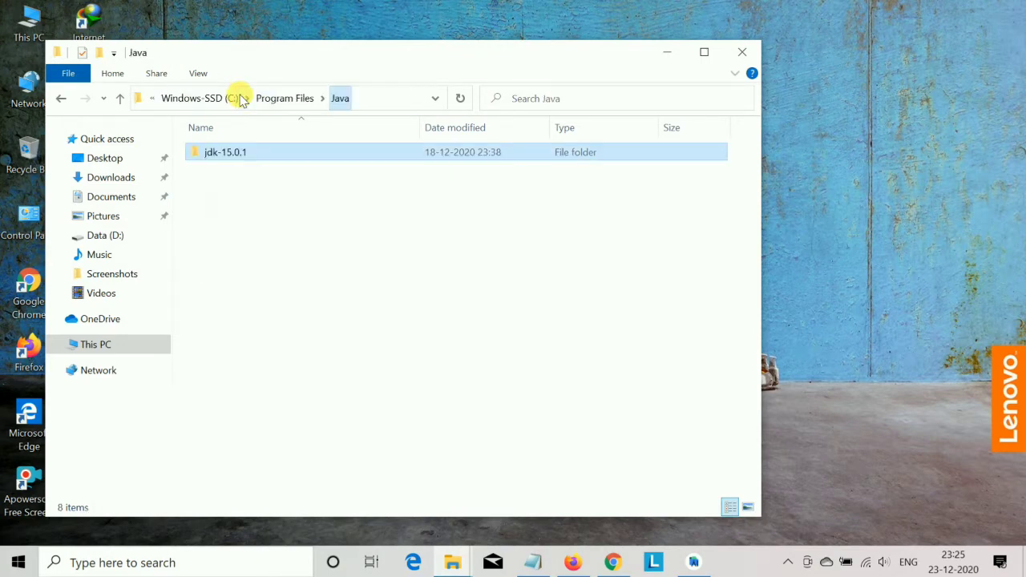
double_click(264, 153)
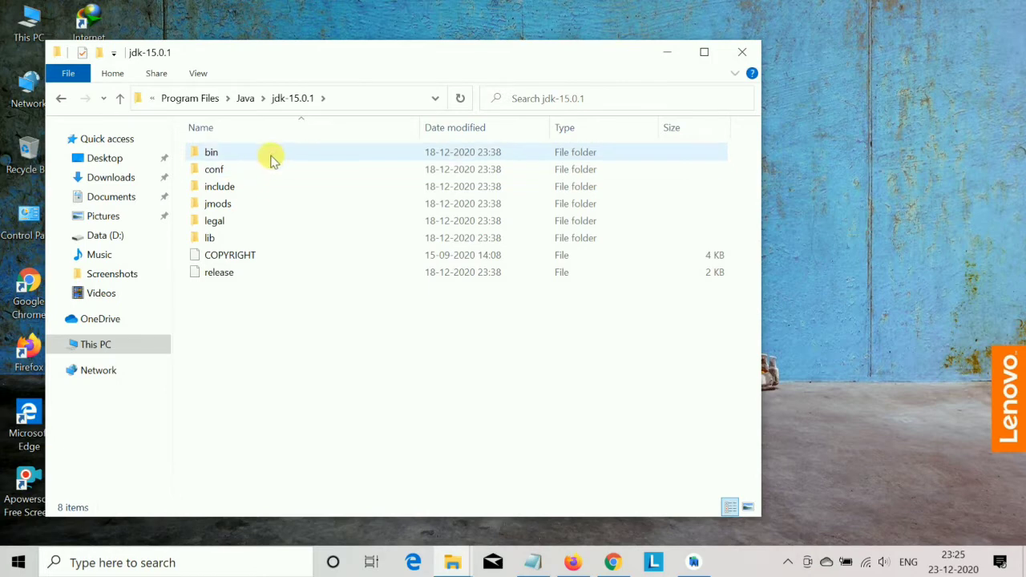
Open the bin folder of jdk-15.0.1 and copy its full path, C:\Program Files\Java\jdk-15.0.1\bin.
double_click(271, 153)
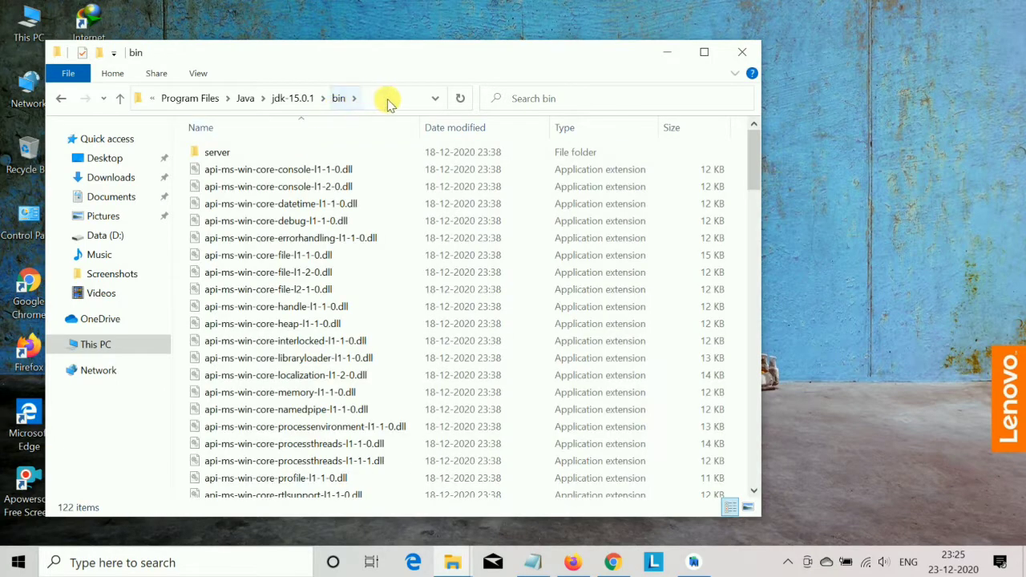
left_click(395, 102)
key("ctrl+c")
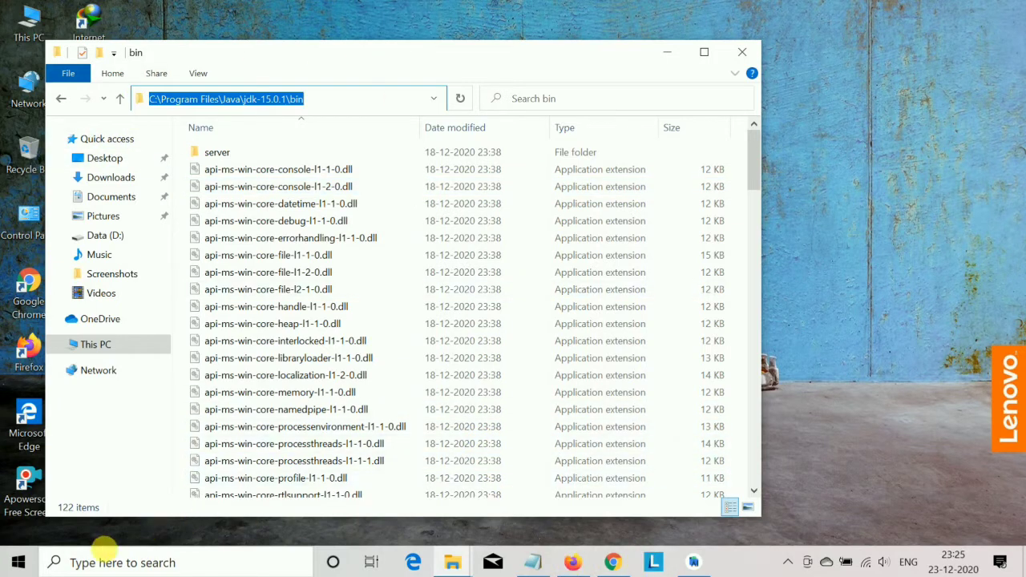
Open Command Prompt and change the working directory to C:\Program Files\Java\jdk-15.0.1\bin.
left_click(91, 561)
type("CMD")
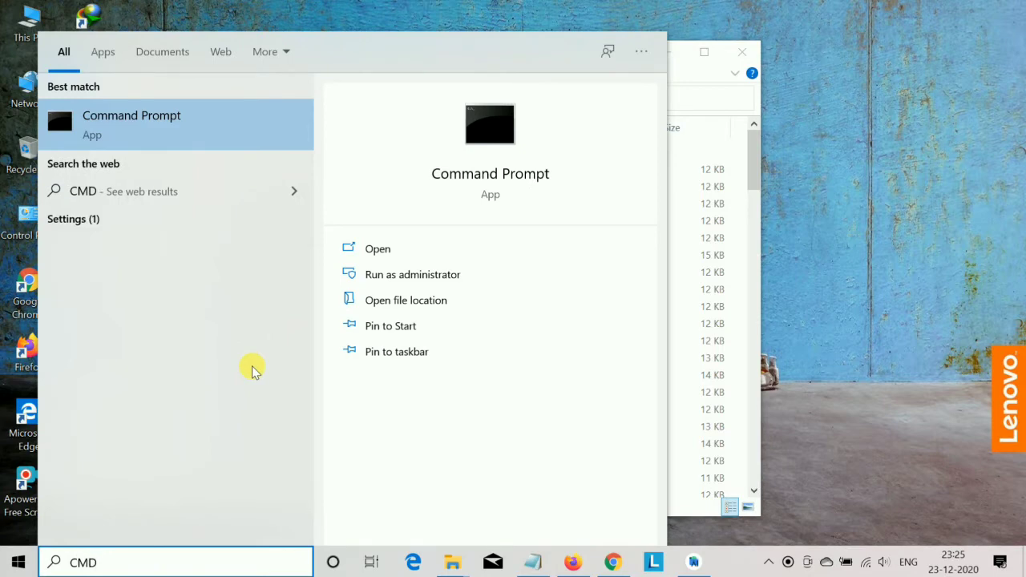
key("Return")
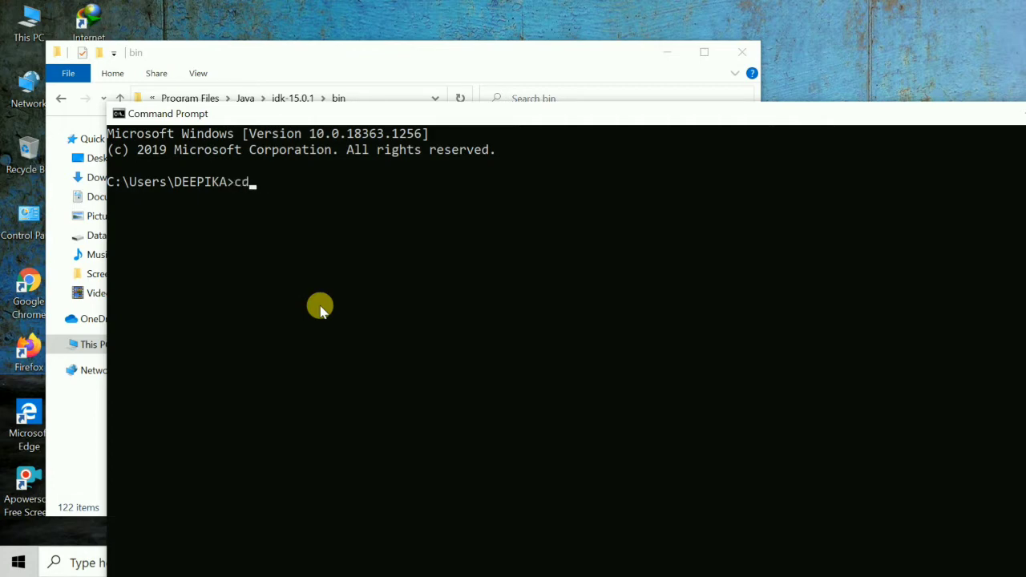
type("cd")
key("ctrl+v")
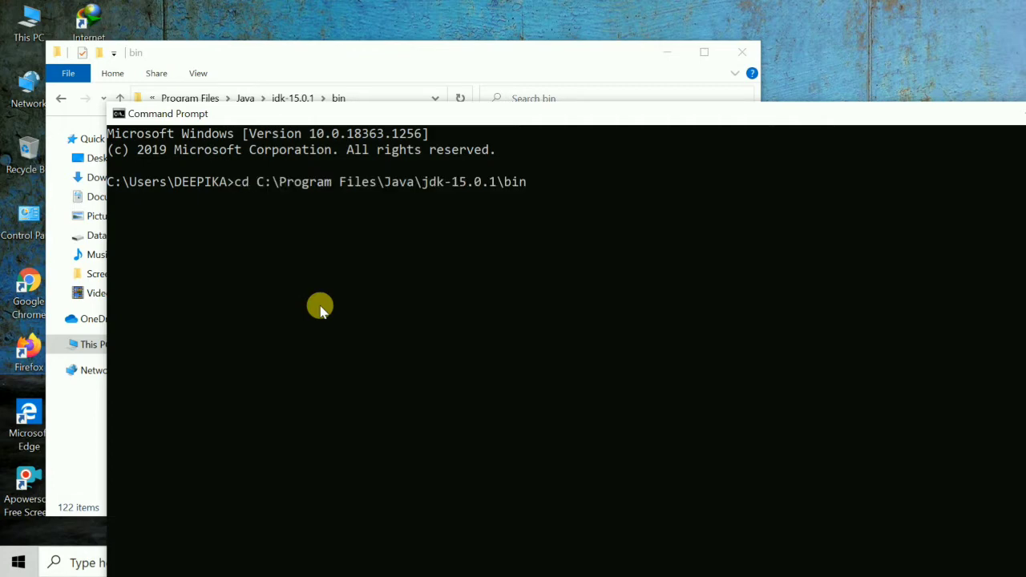
key("Return")
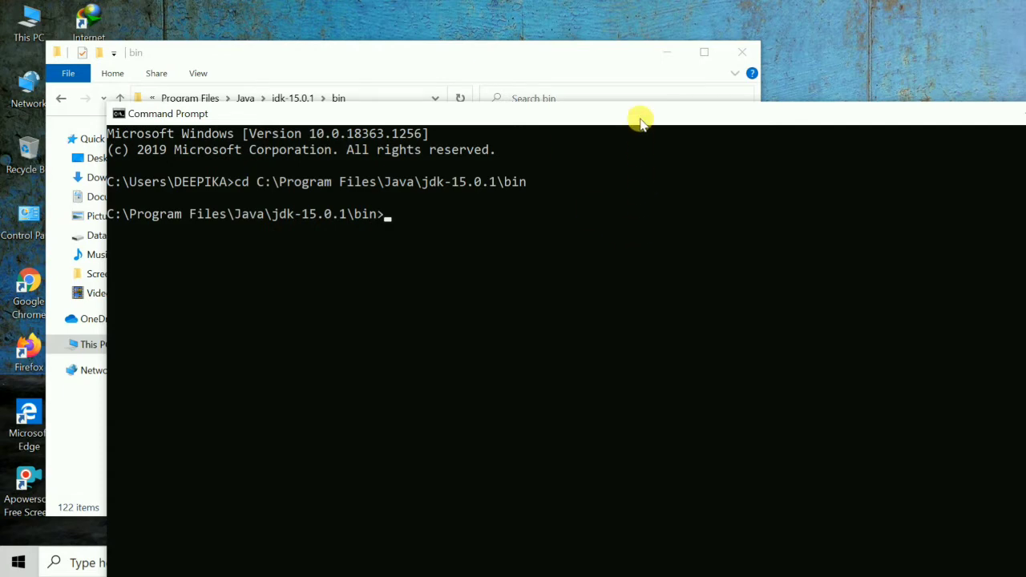
left_click_drag(639, 113, 568, 25)
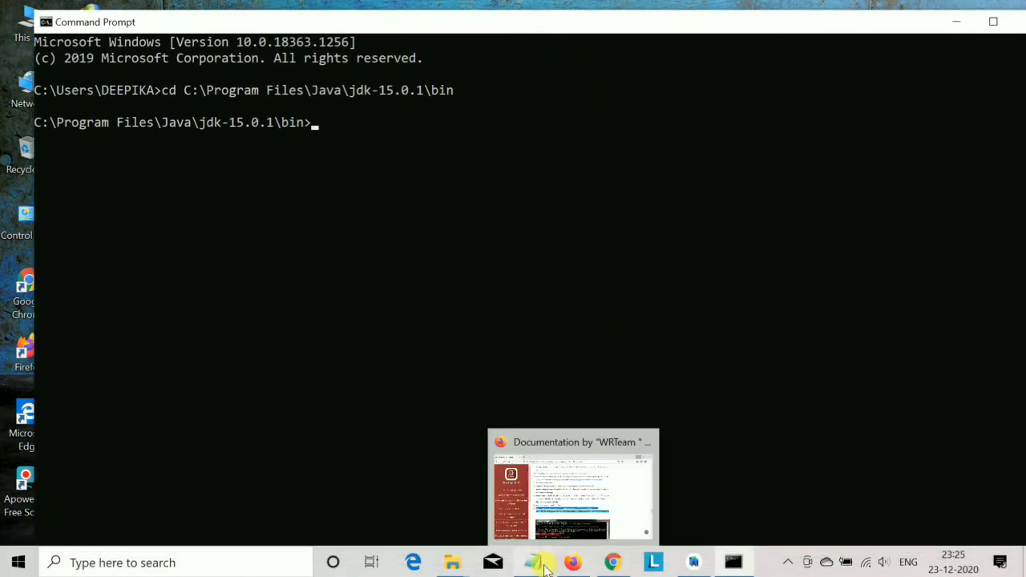
Copy the keytool -exportcert command from Notepad, run it in Command Prompt and enter the keystore password.
left_click(531, 521)
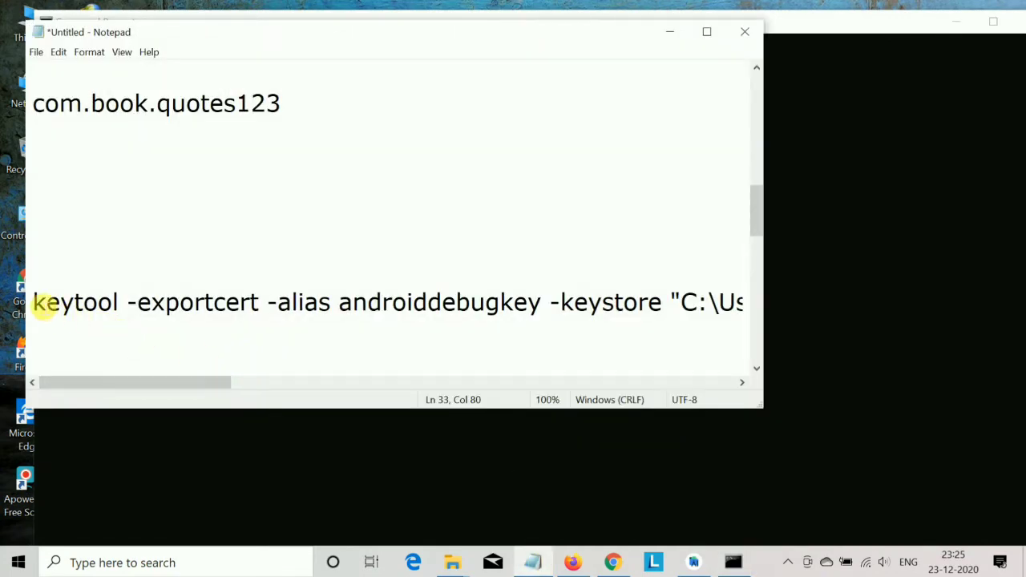
left_click_drag(41, 310, 53, 327)
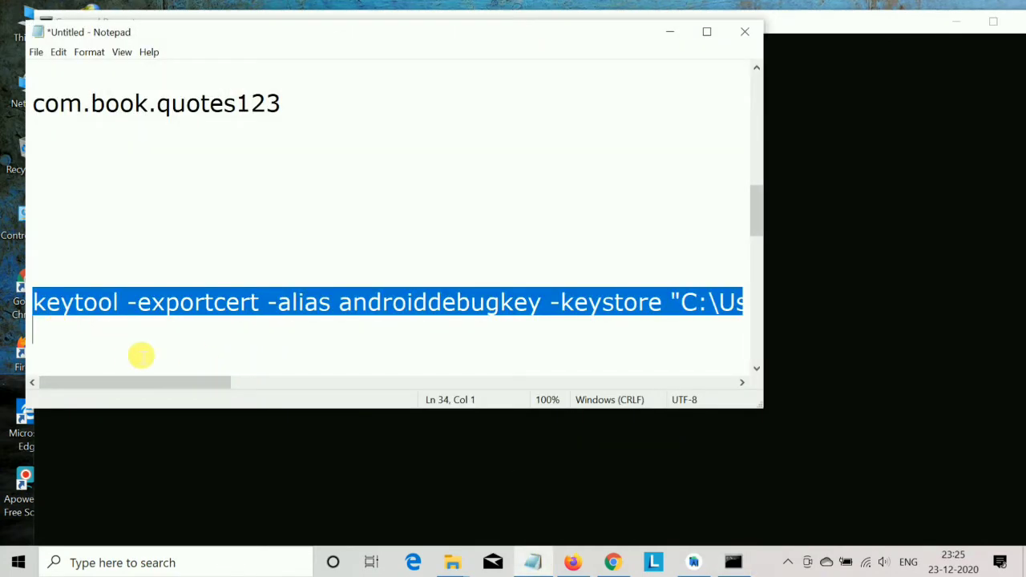
left_click(670, 34)
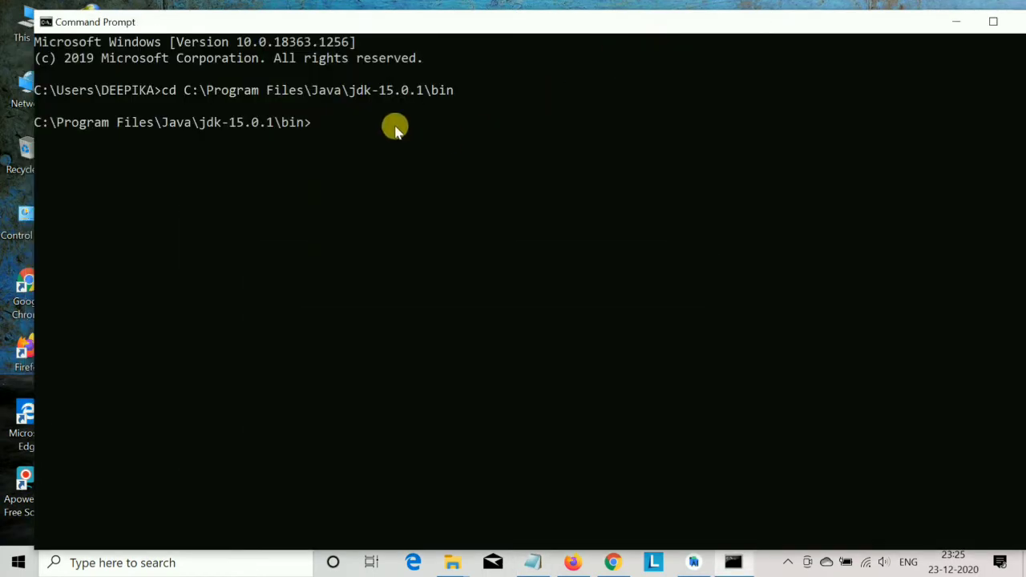
right_click(322, 120)
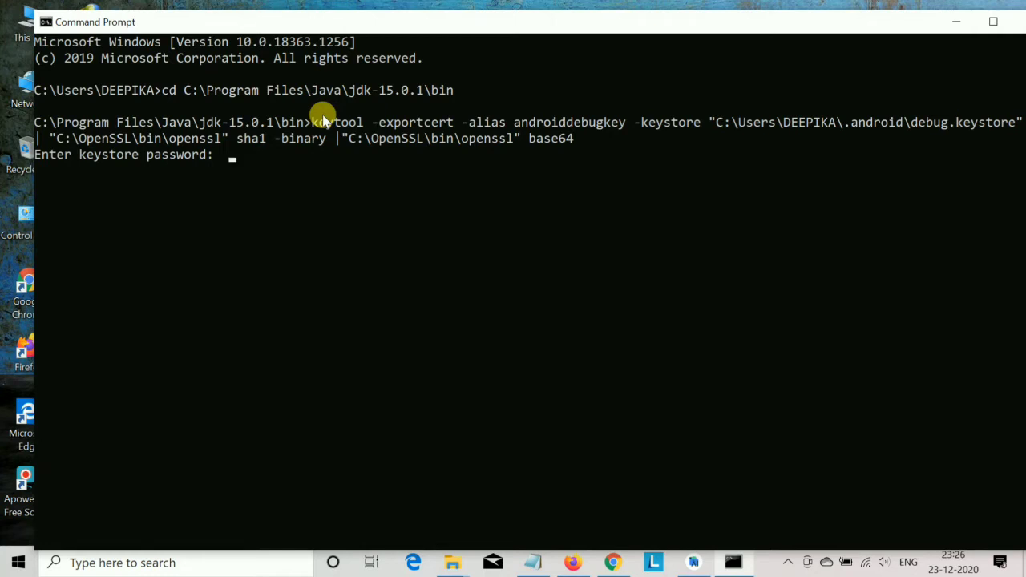
type("android")
key("Return")
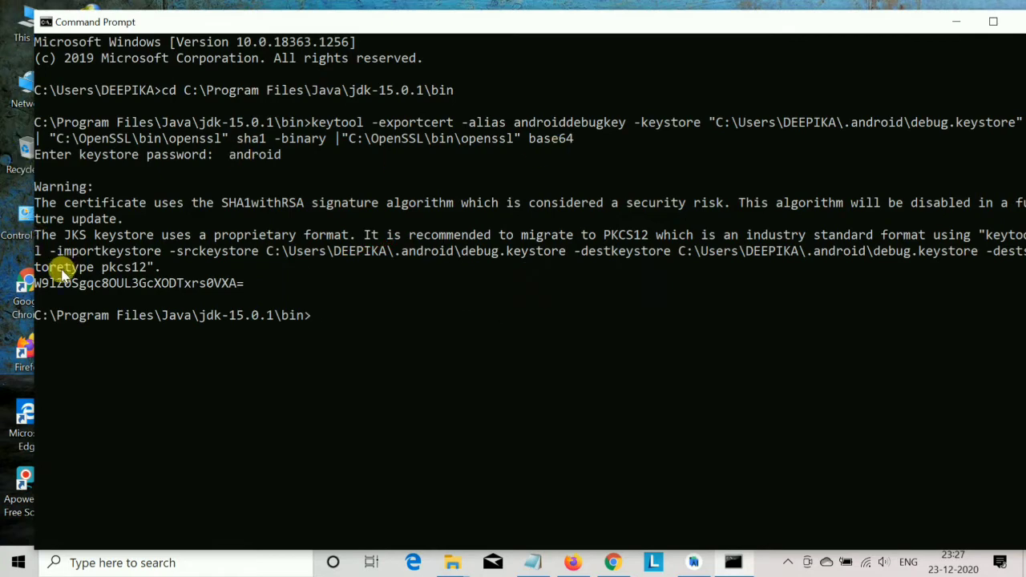
Copy the generated key hash from Command Prompt and paste it into Notepad above the keytool command.
left_click_drag(38, 286, 244, 285)
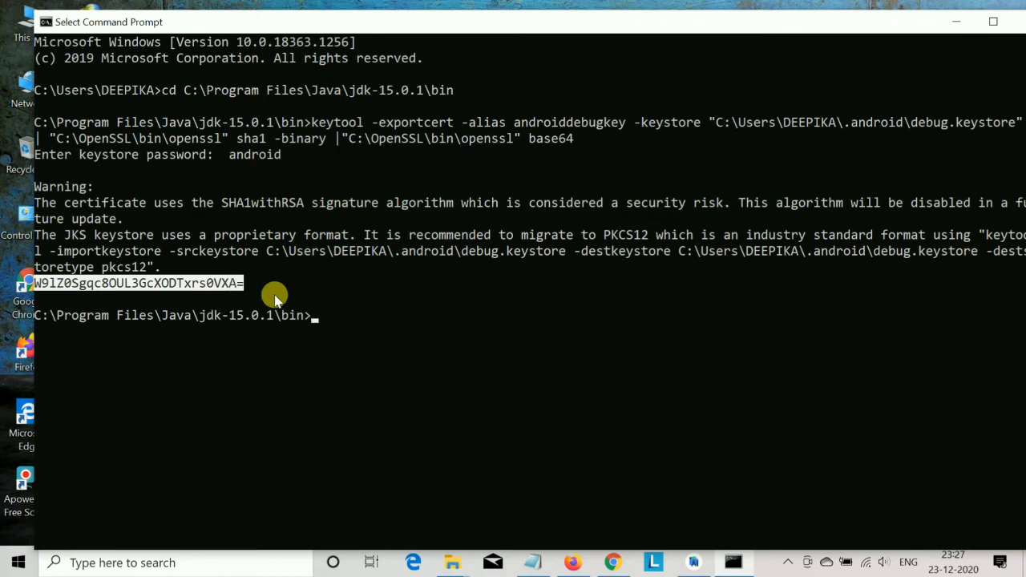
key("ctrl+c")
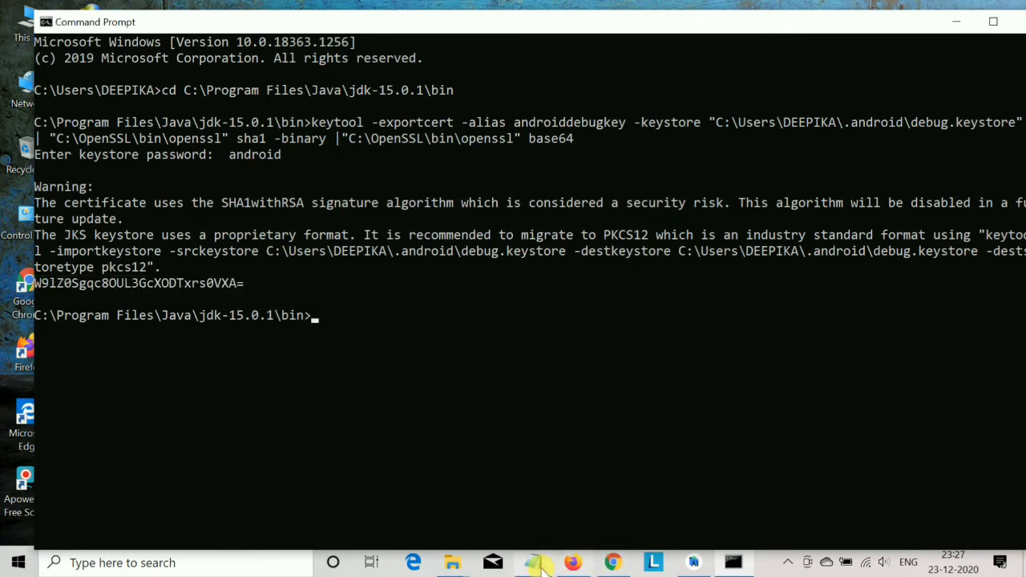
mouse_move(532, 562)
left_click(531, 513)
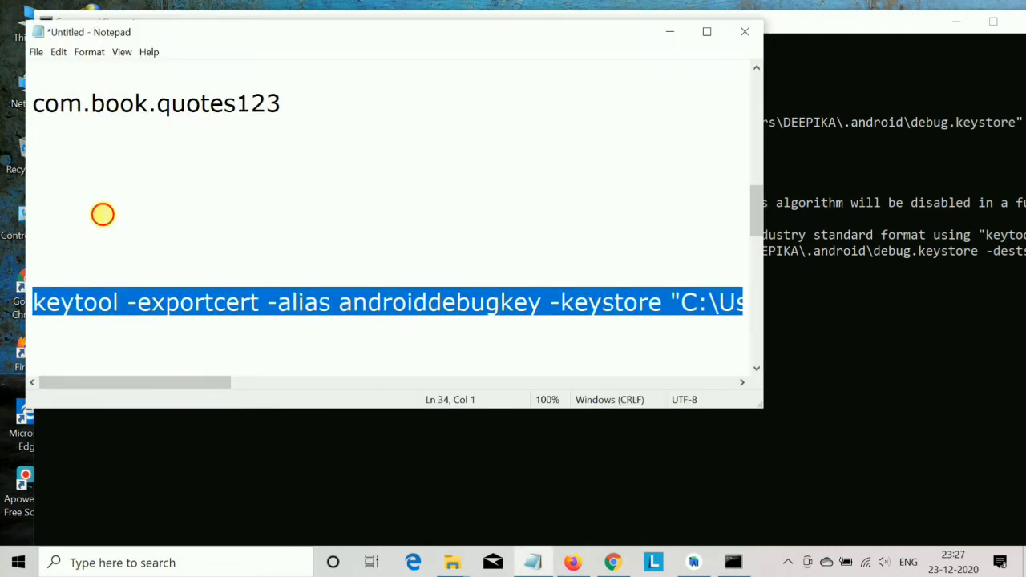
left_click(102, 214)
key("ctrl+v")
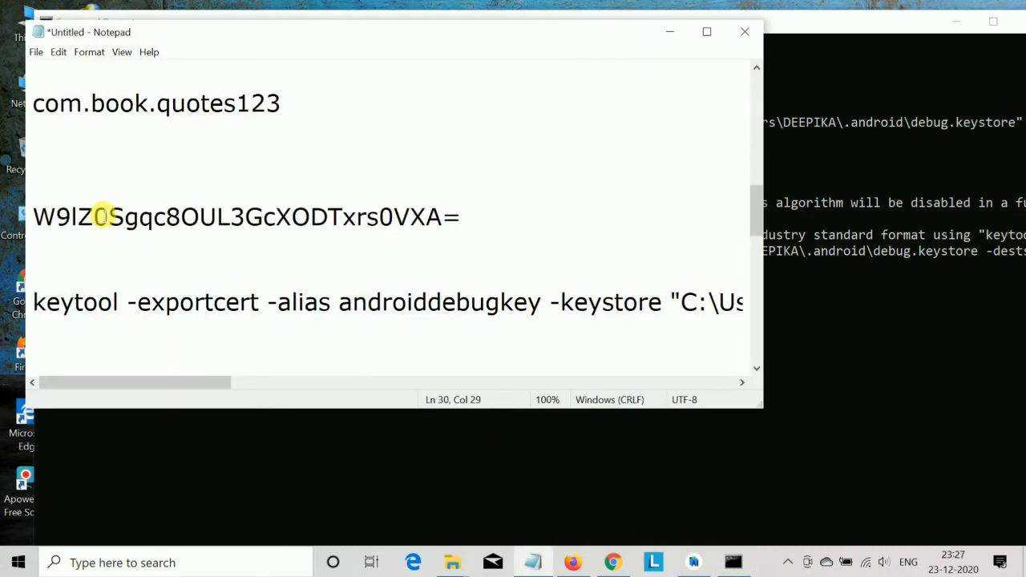
Minimise the Notepad, Command Prompt and bin folder windows, and switch to the quotes123 Facebook developer page in Chrome.
left_click(669, 30)
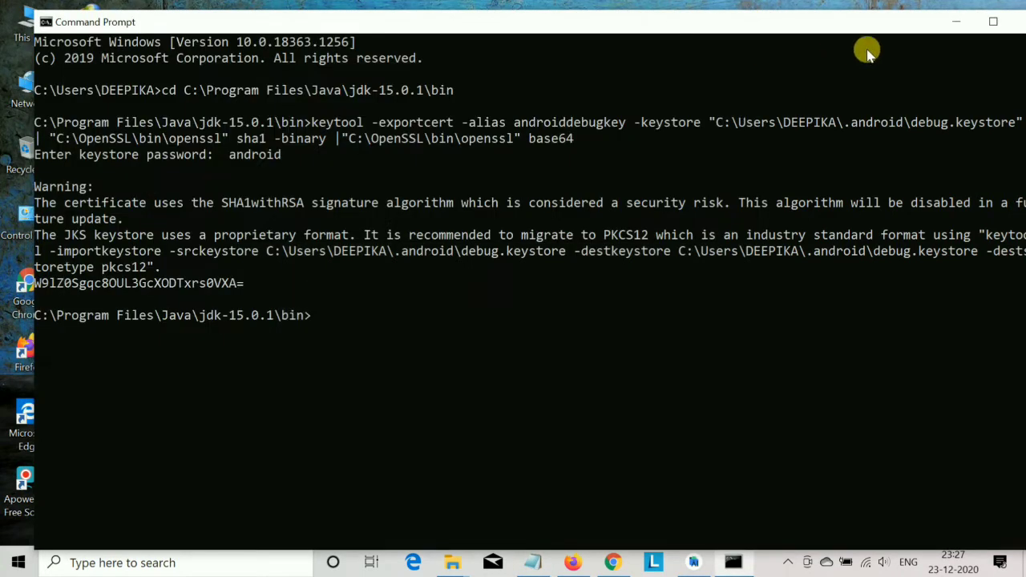
left_click(954, 21)
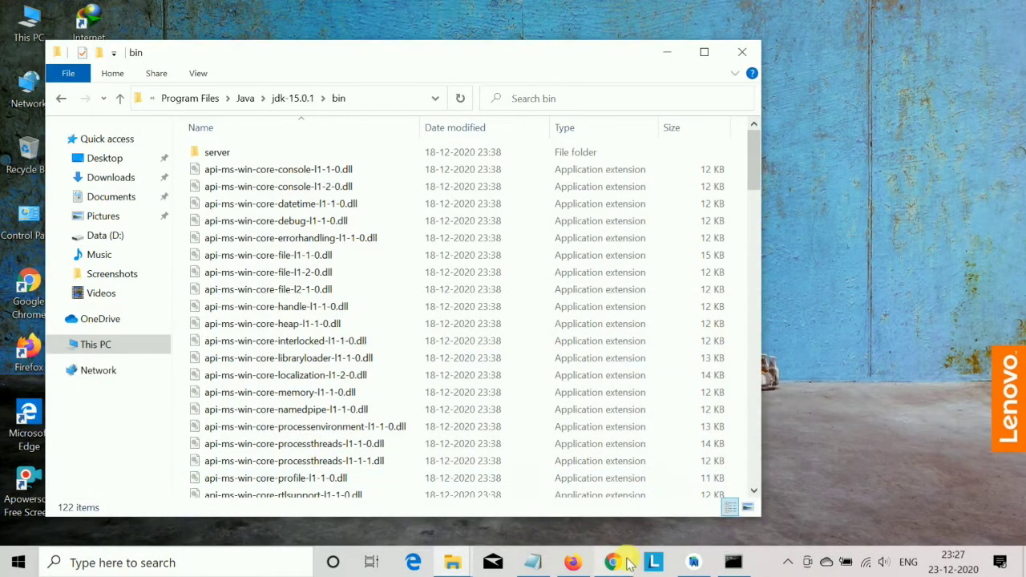
left_click(665, 52)
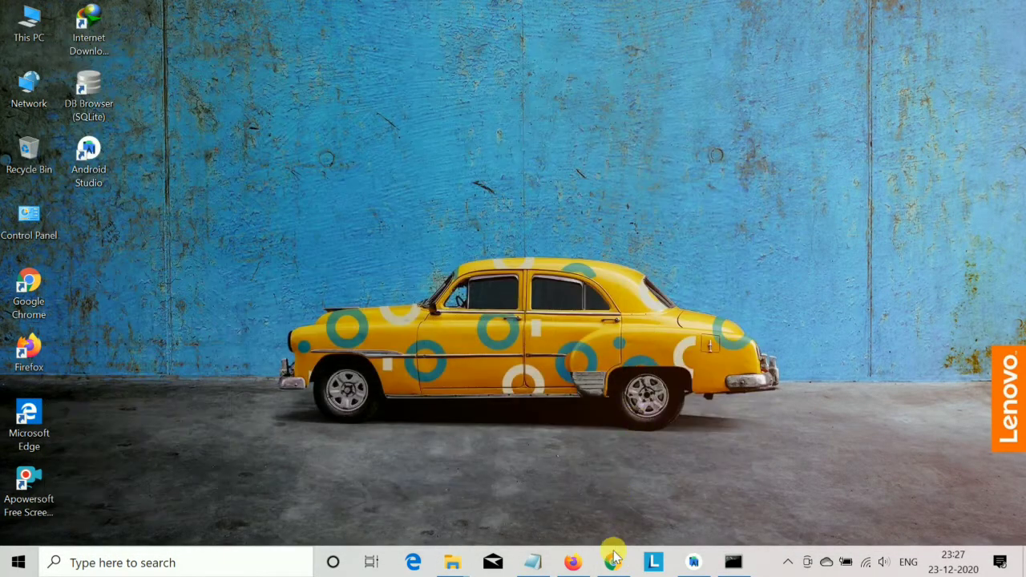
mouse_move(613, 559)
left_click(614, 503)
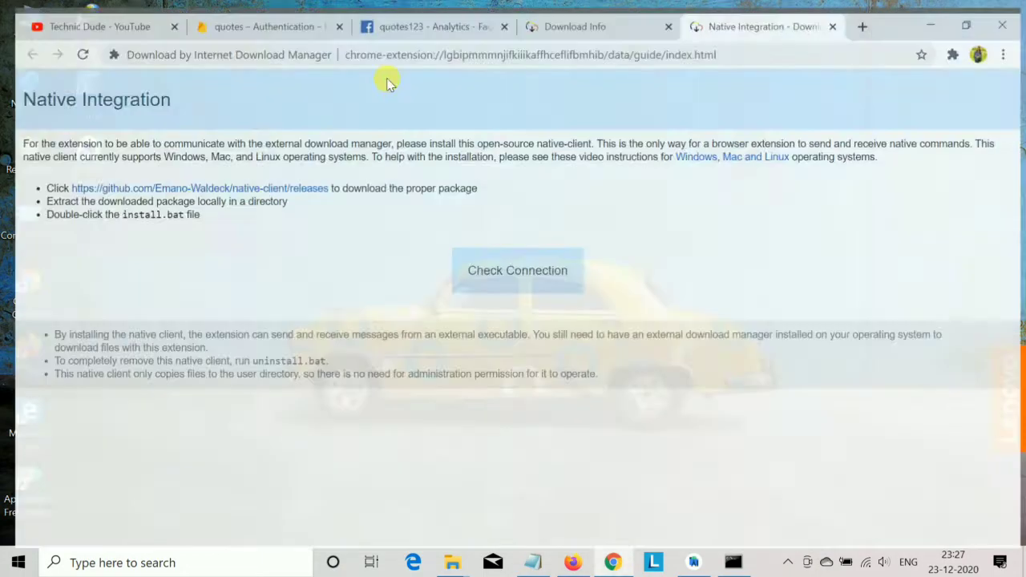
left_click(566, 12)
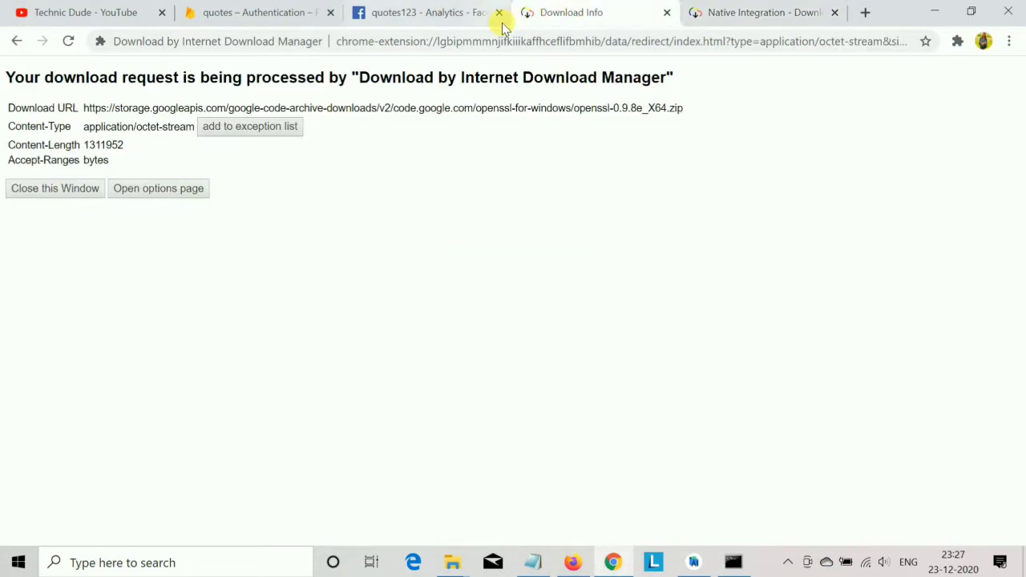
left_click(437, 12)
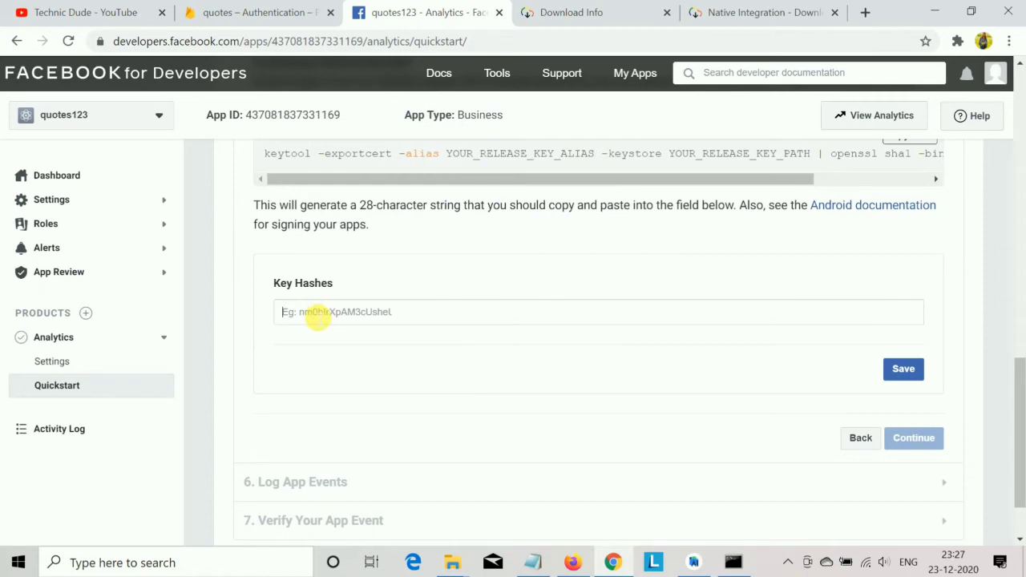
Save the copied key hash under Key Hashes and continue the Android quickstart to Verify Your App Event.
left_click(316, 317)
key("ctrl+v")
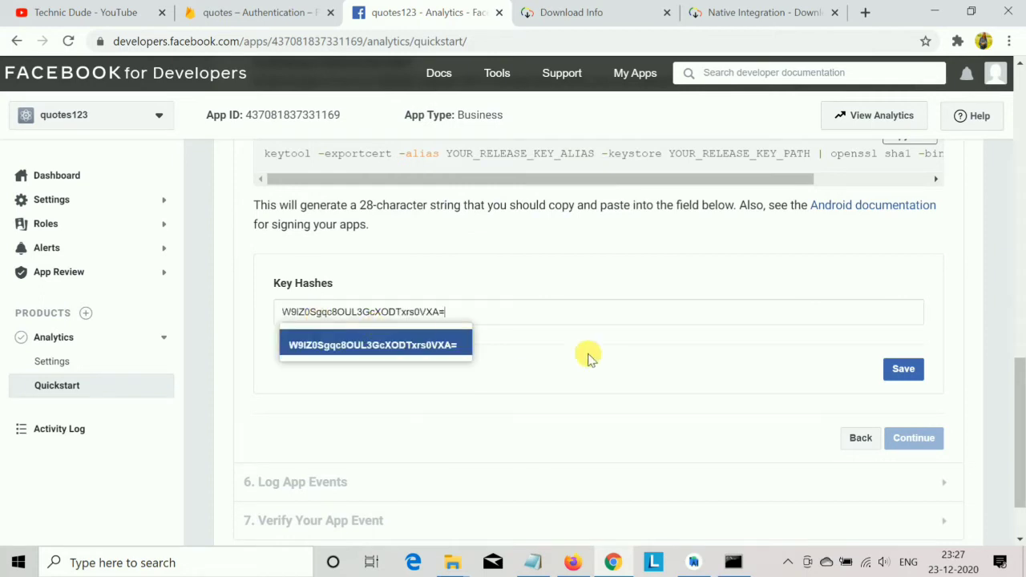
left_click(897, 371)
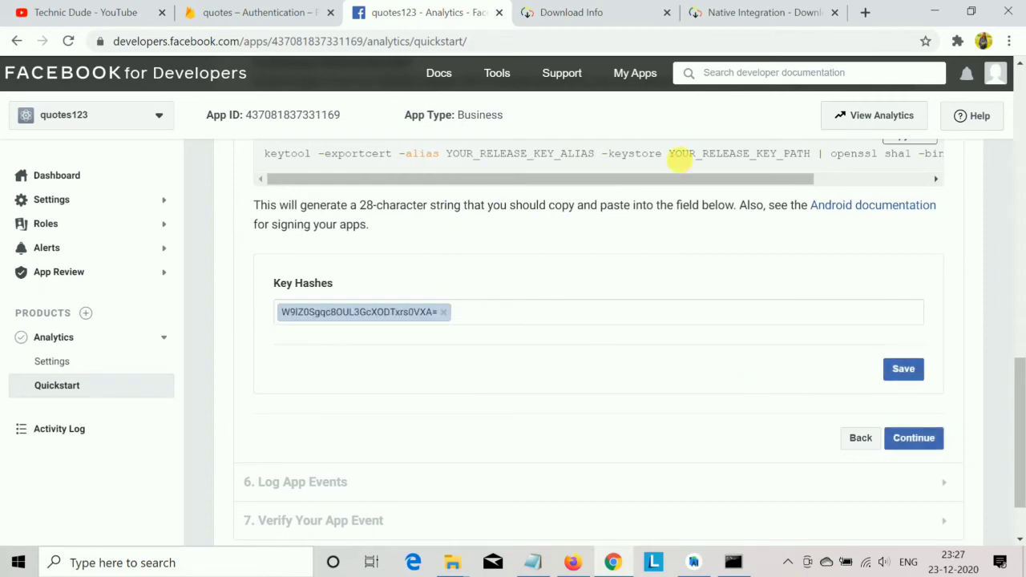
left_click(910, 440)
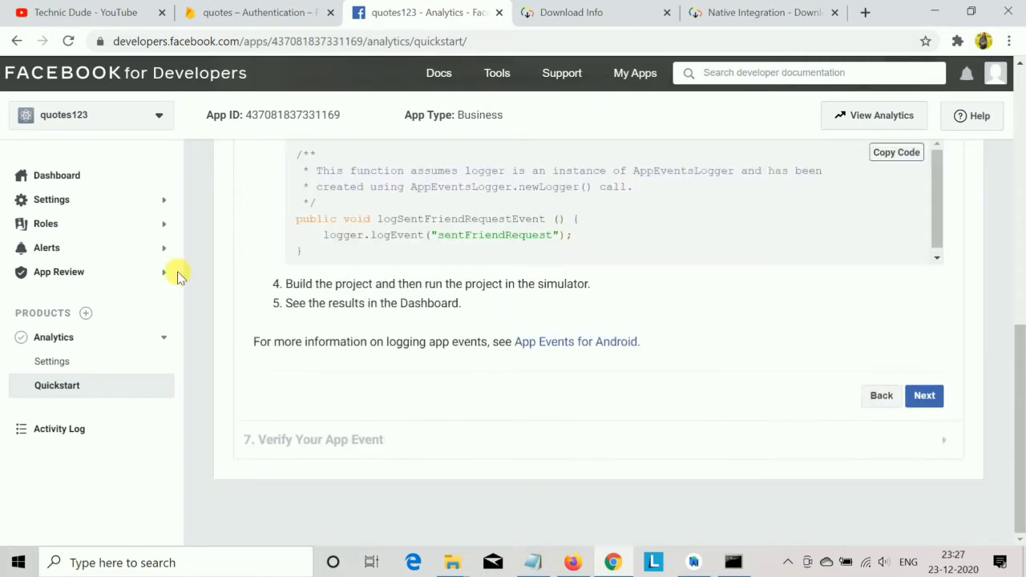
left_click(923, 395)
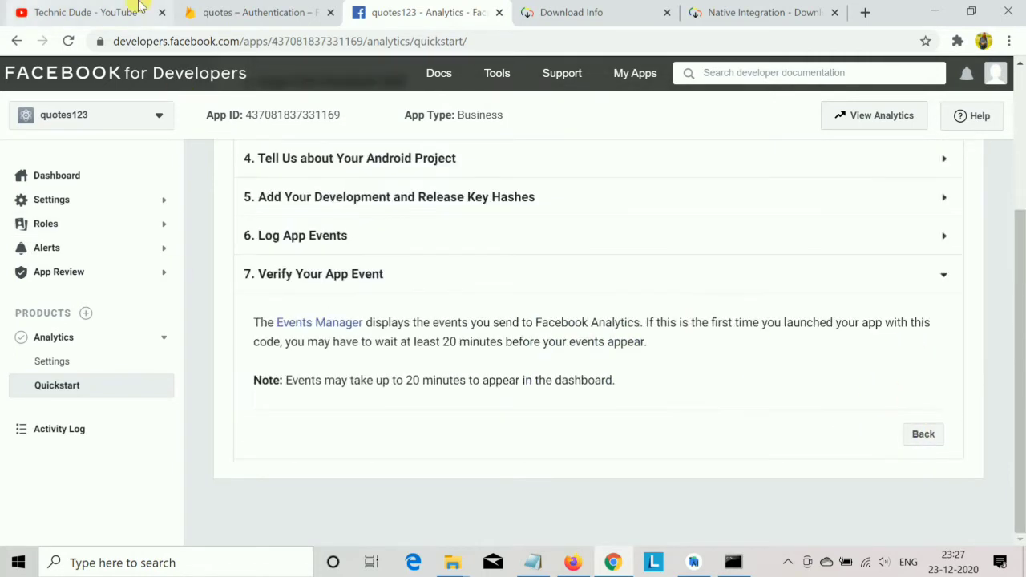
Copy the quotes123 App ID into the App ID field of Firebase's Facebook sign-in provider, removing the leading colon and space.
scroll(619, 352, "up", 2)
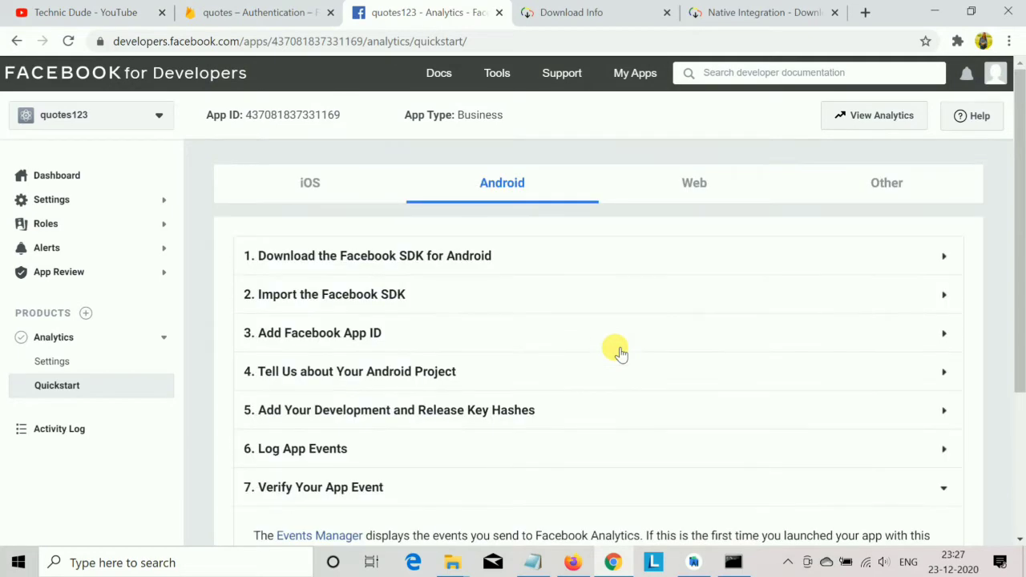
scroll(617, 350, "down", 3)
scroll(629, 337, "up", 3)
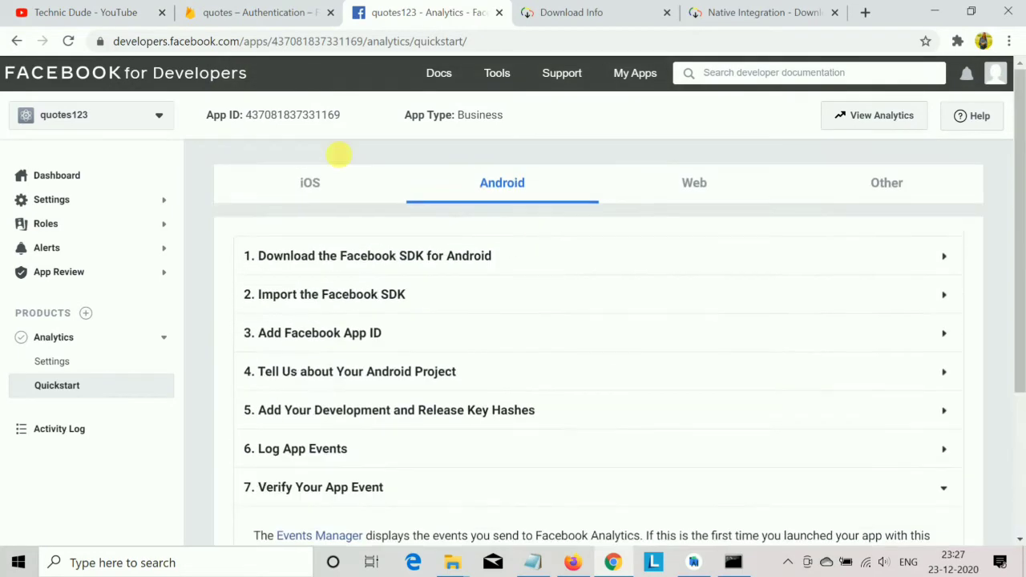
left_click(275, 116)
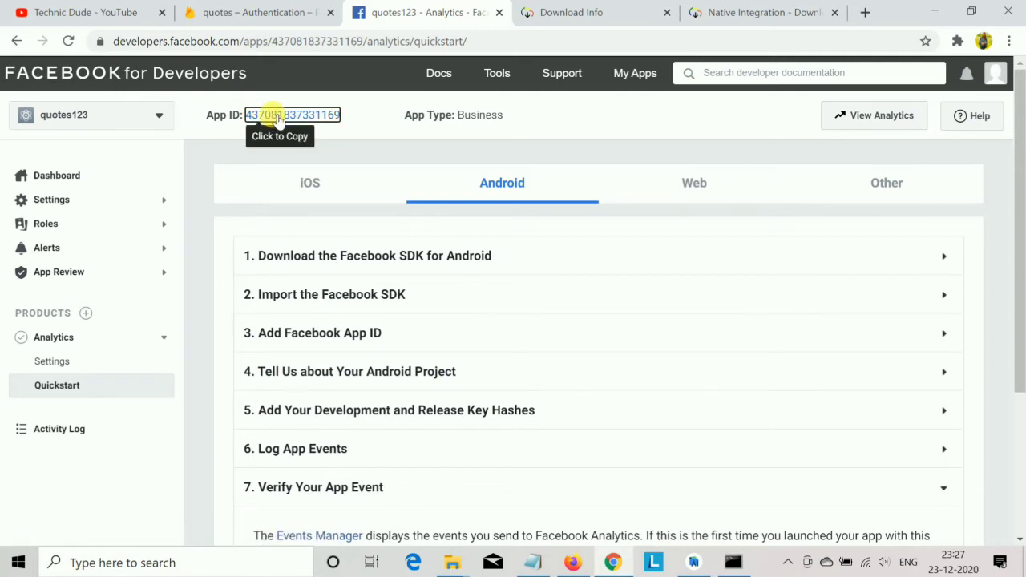
left_click_drag(241, 114, 352, 118)
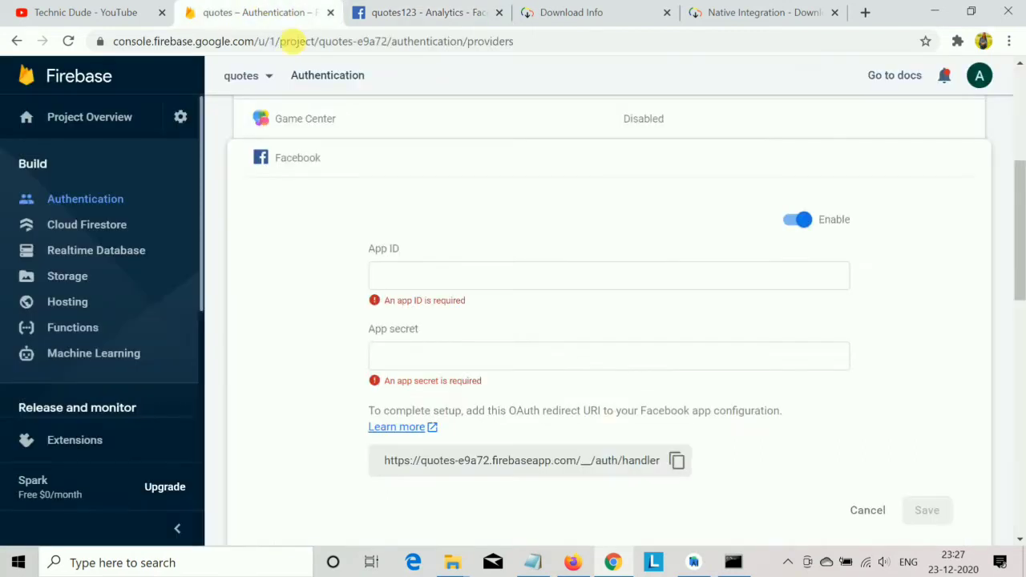
left_click(264, 12)
left_click(419, 276)
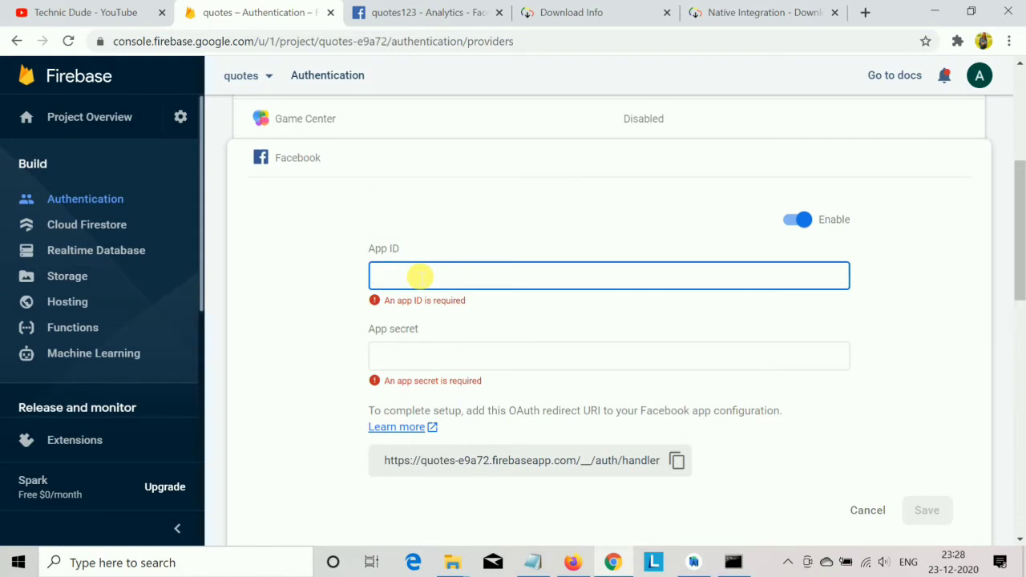
key("ctrl+v")
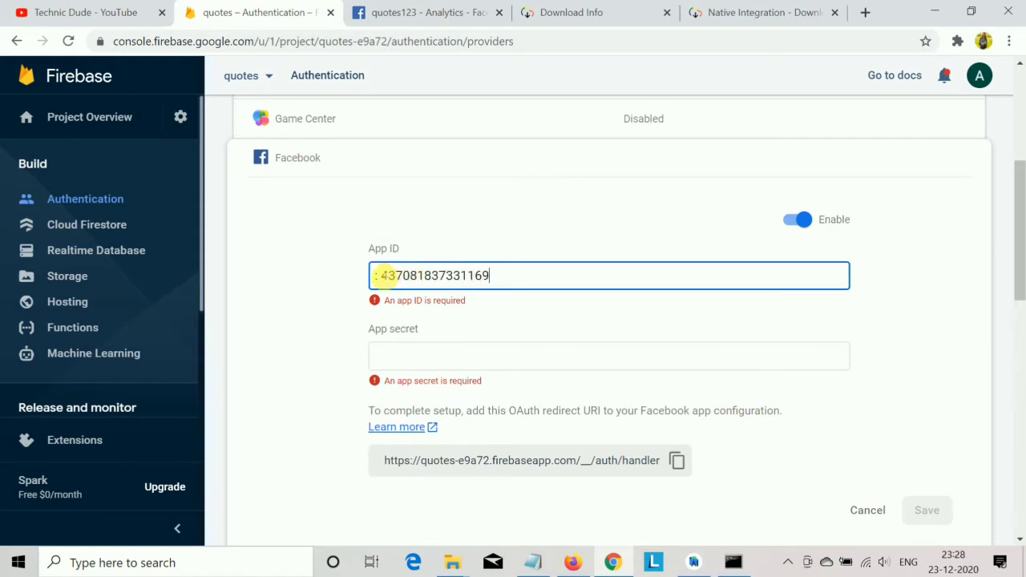
key("BackSpace")
key("BackSpace")
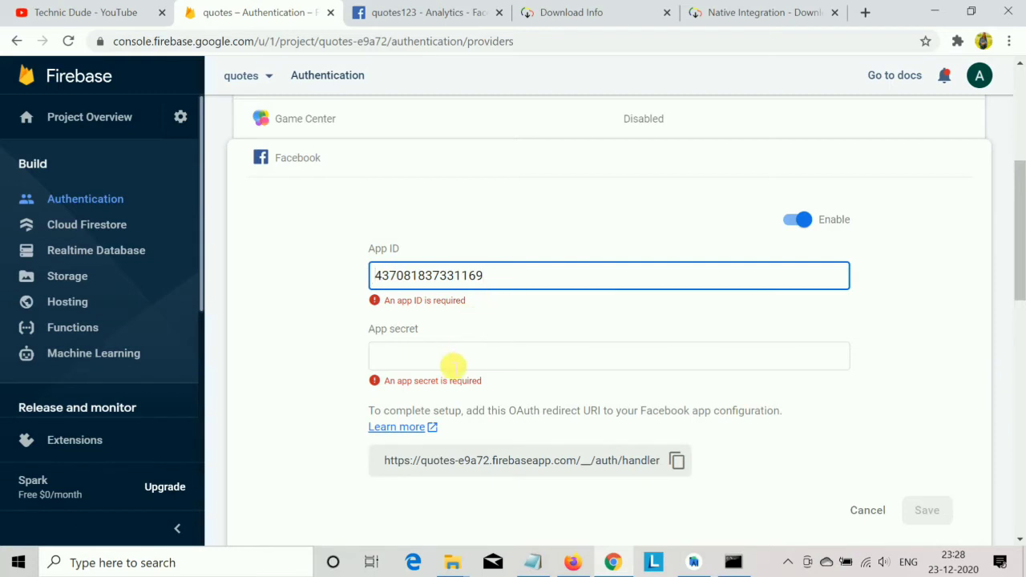
Return to the quotes123 Facebook developer page and open the app's Basic settings to reach the App Secret.
left_click(453, 364)
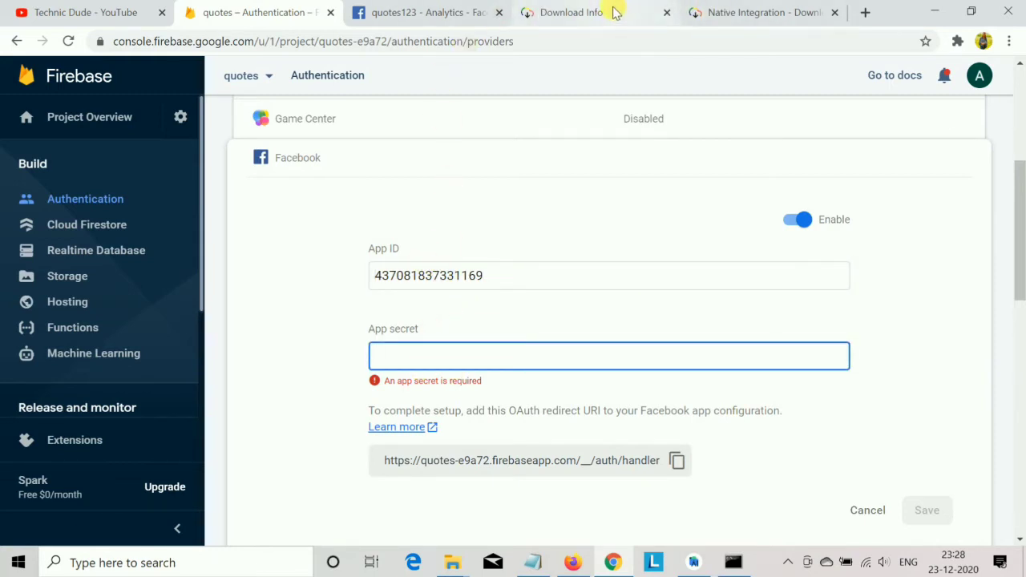
left_click(416, 6)
scroll(555, 252, "down", 3)
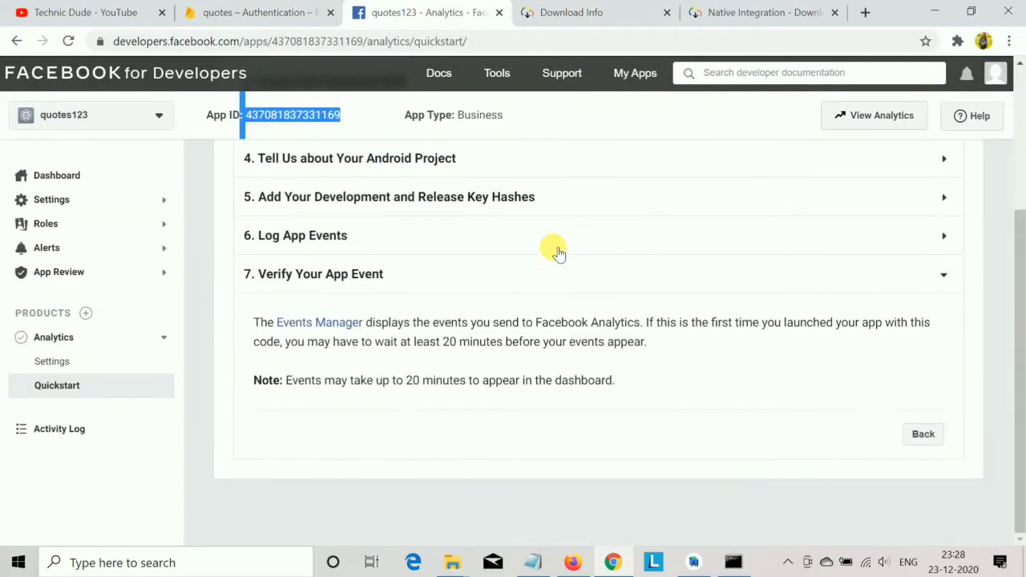
scroll(558, 252, "up", 3)
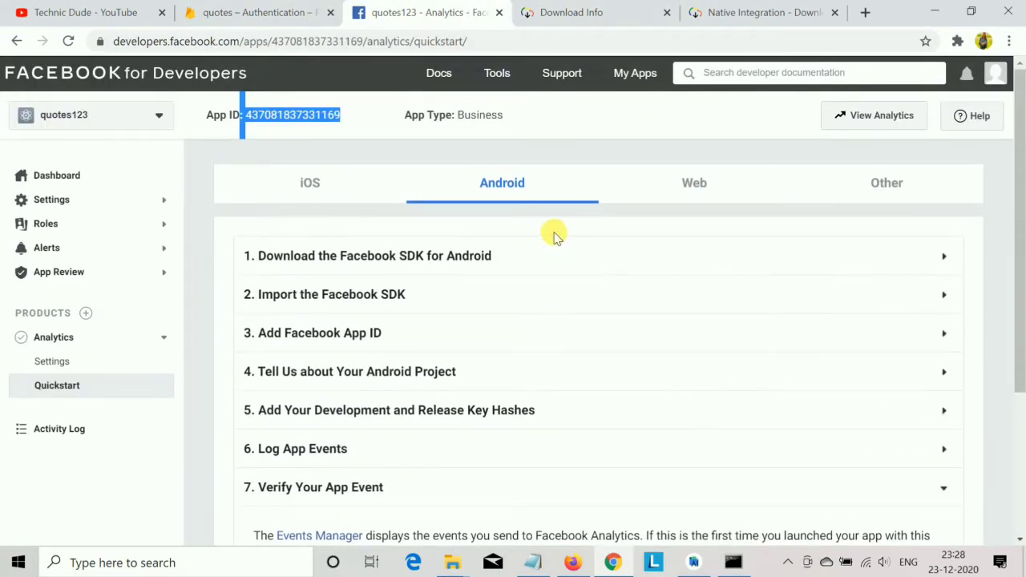
left_click(116, 204)
left_click(103, 223)
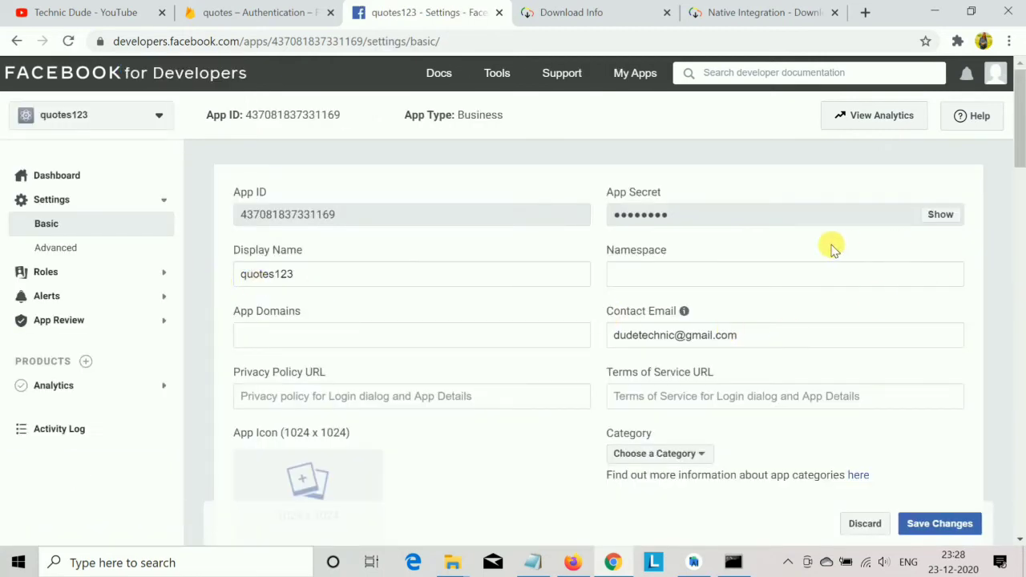
Reveal the quotes123 App Secret and copy it into the App secret field of Firebase's Facebook sign-in provider.
left_click(954, 213)
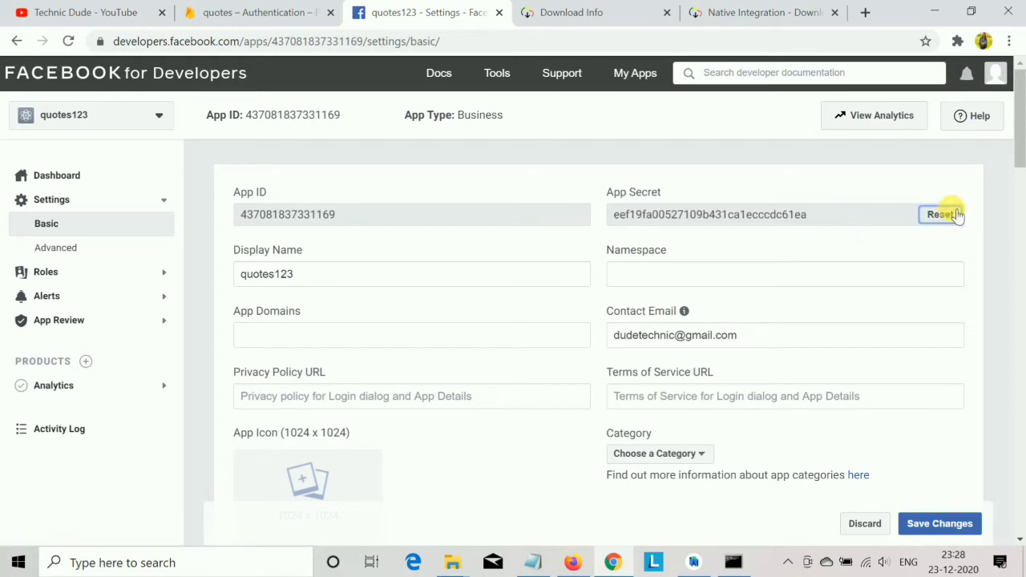
left_click_drag(809, 214, 612, 215)
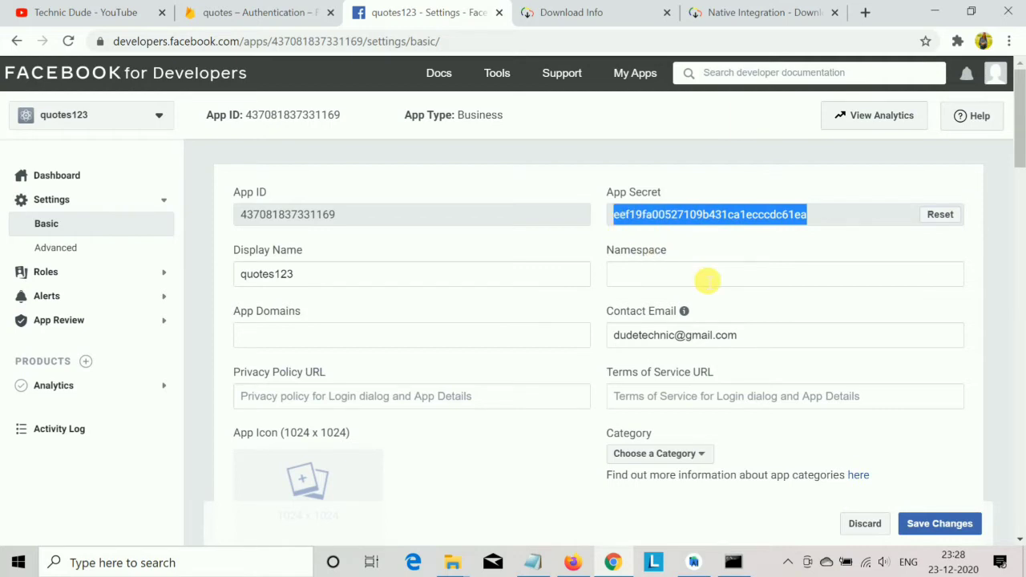
left_click(251, 14)
right_click(391, 352)
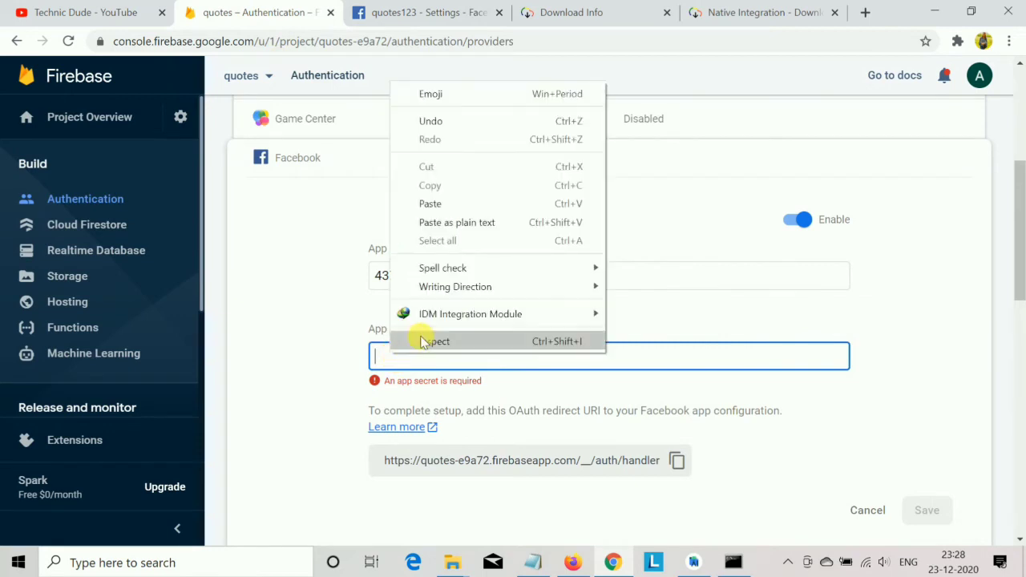
left_click(433, 203)
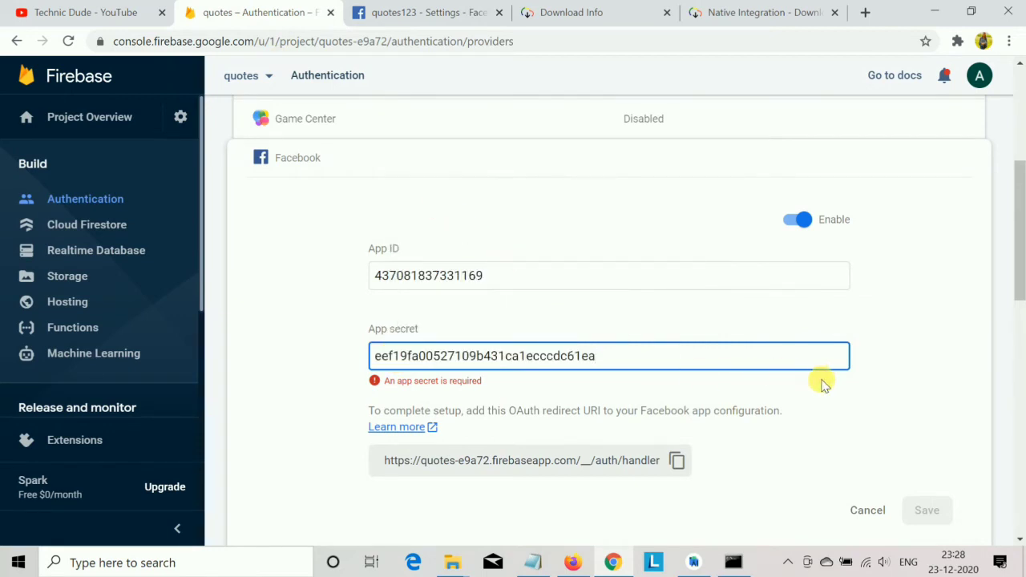
Save the Facebook sign-in provider with its App ID and App secret, and check its status in the provider list.
scroll(821, 385, "down", 1)
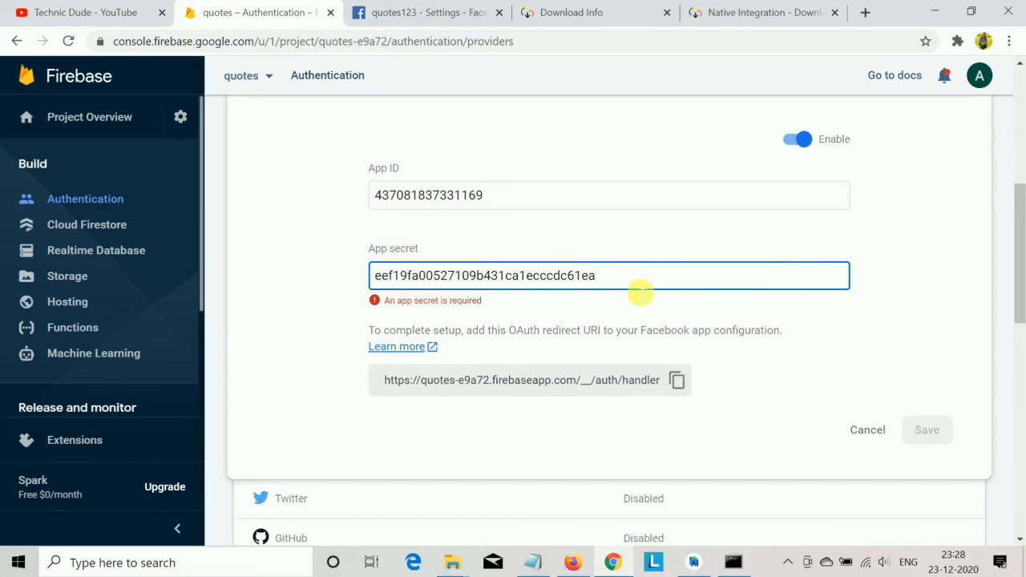
left_click(550, 197)
left_click(609, 276)
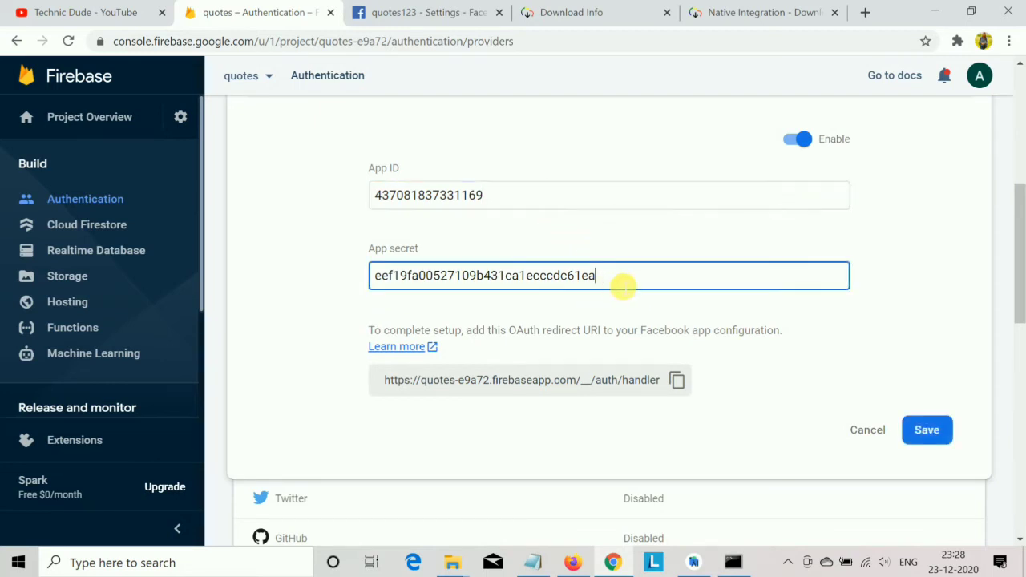
left_click(924, 426)
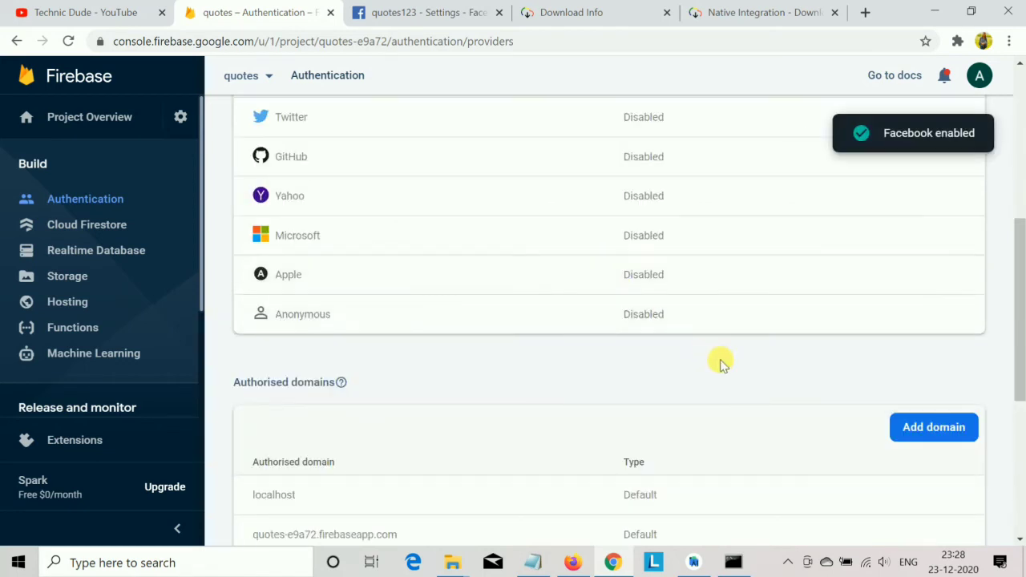
scroll(722, 361, "up", 3)
scroll(723, 361, "up", 2)
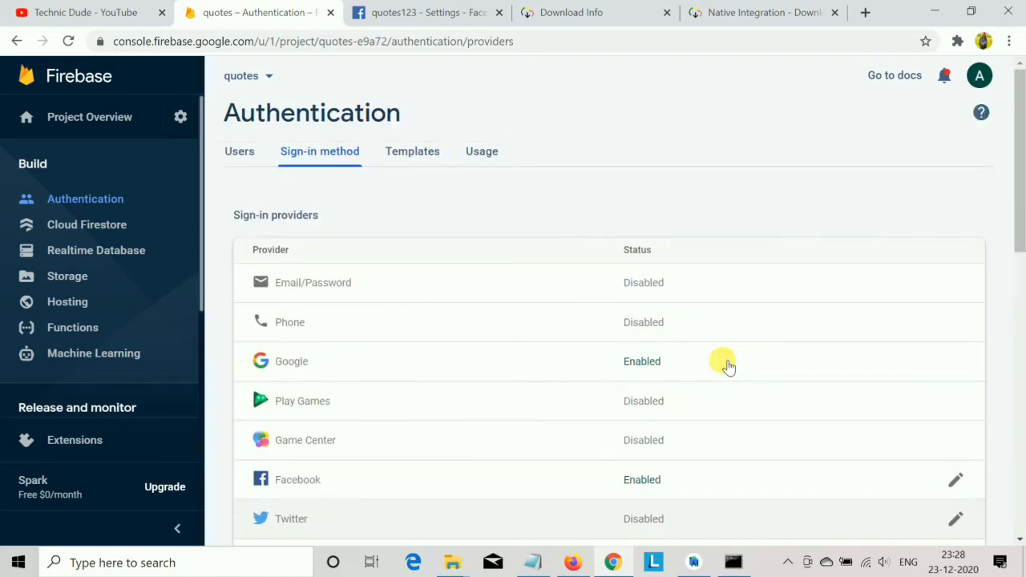
scroll(729, 360, "down", 1)
scroll(729, 360, "down", 4)
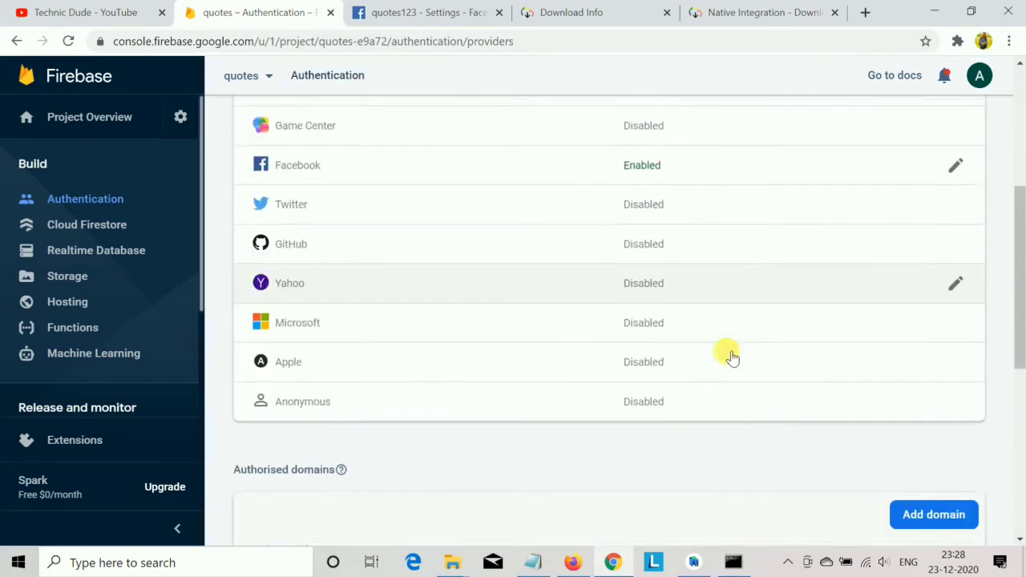
scroll(665, 200, "up", 2)
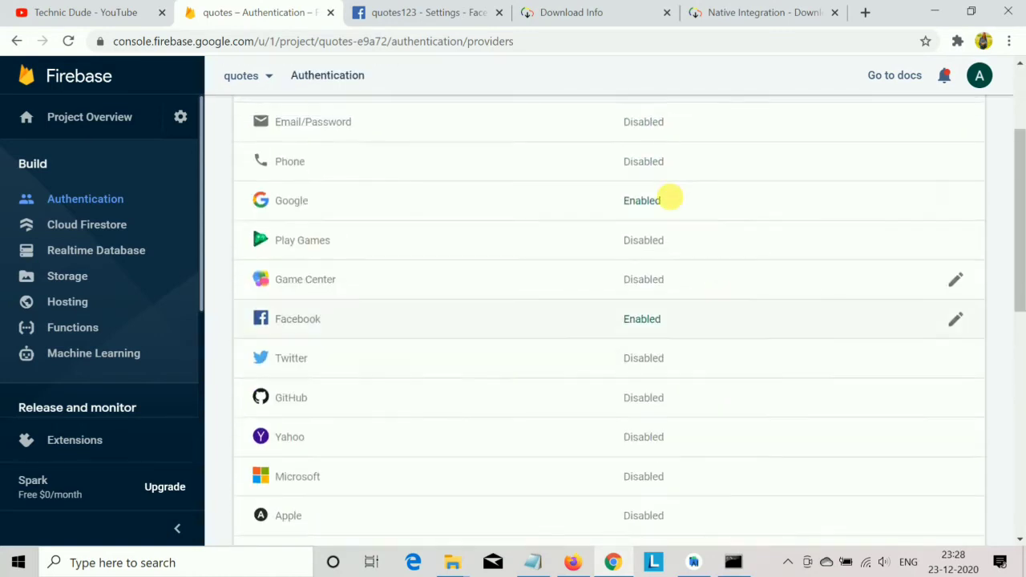
Return to the quotes123 Facebook developer page and try to save the Basic settings, checking the Privacy Policy URL field.
left_click(558, 12)
left_click(445, 9)
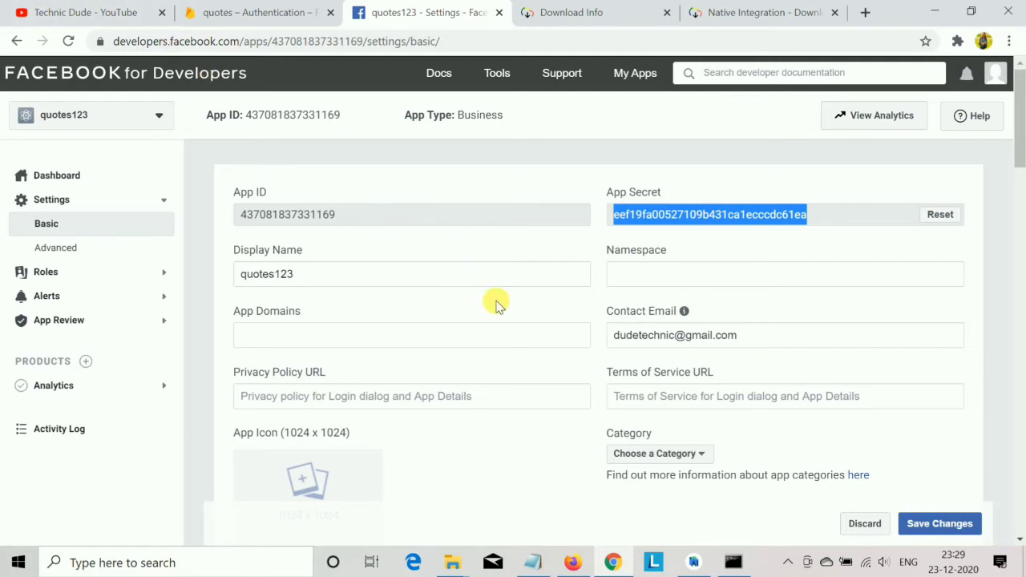
scroll(497, 304, "down", 3)
scroll(496, 305, "down", 4)
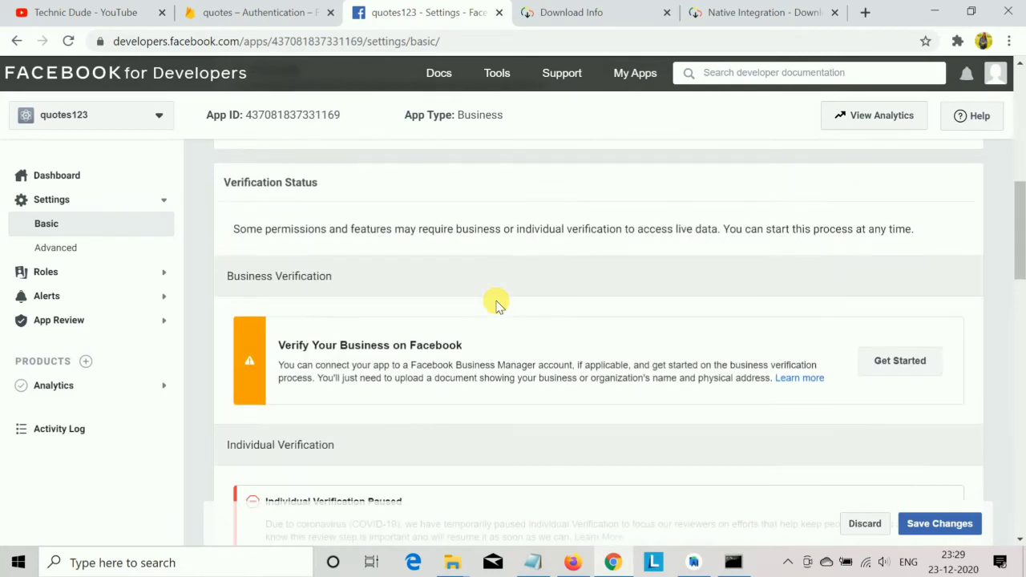
left_click(929, 527)
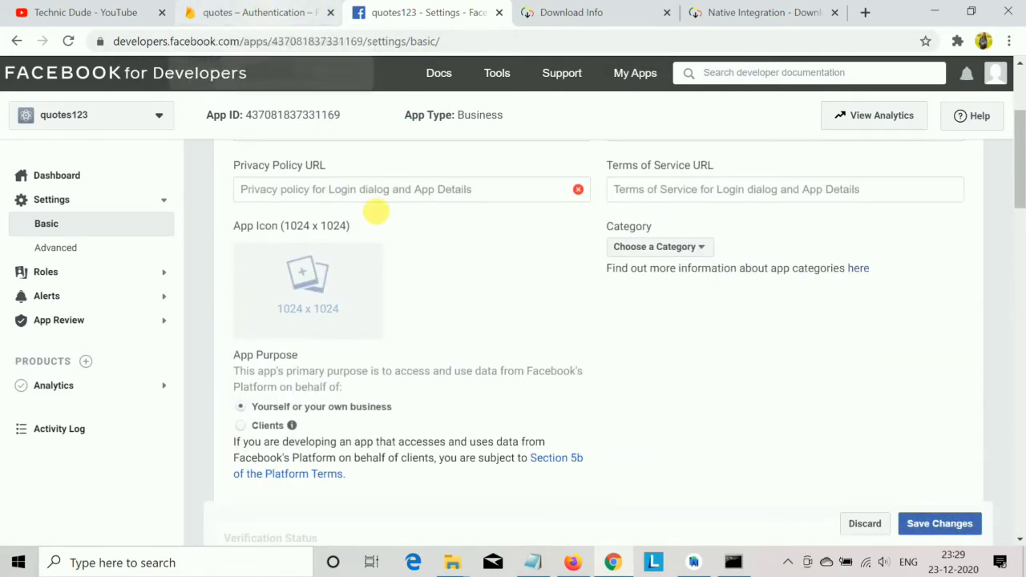
scroll(435, 291, "up", 2)
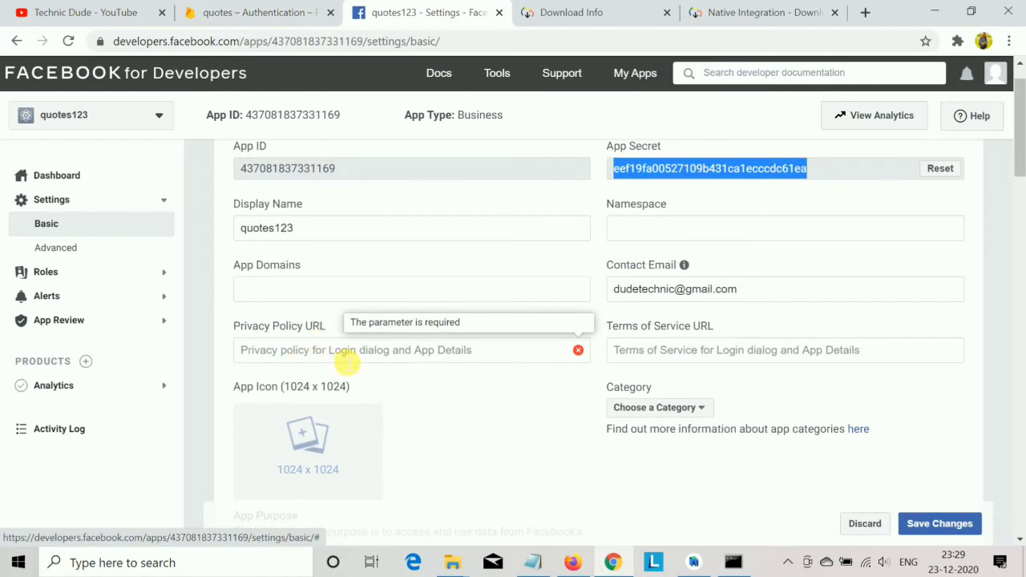
Review the sign-in providers and authorised domains on Firebase's Authentication page against the Facebook app settings.
left_click(274, 12)
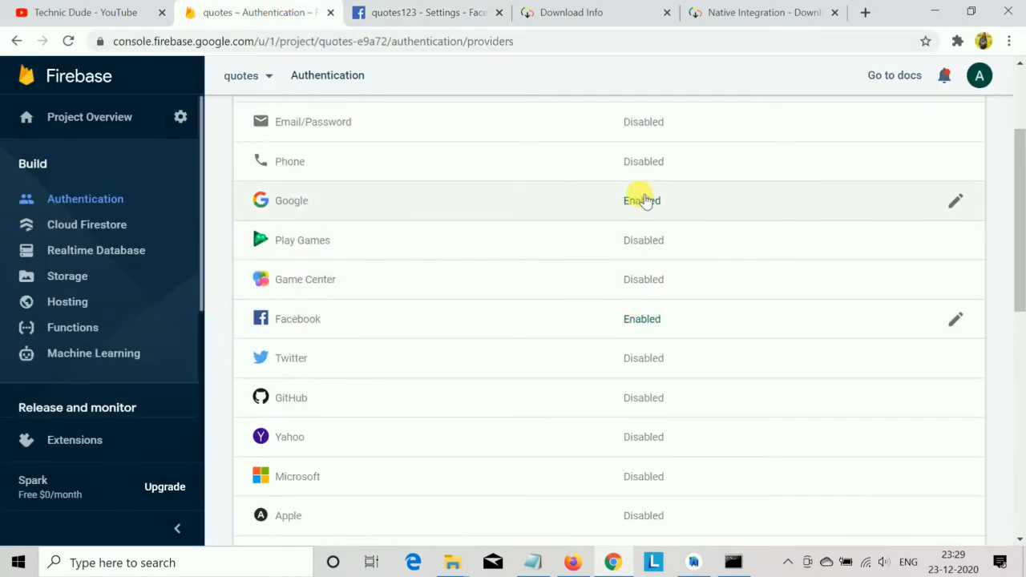
scroll(692, 322, "down", 3)
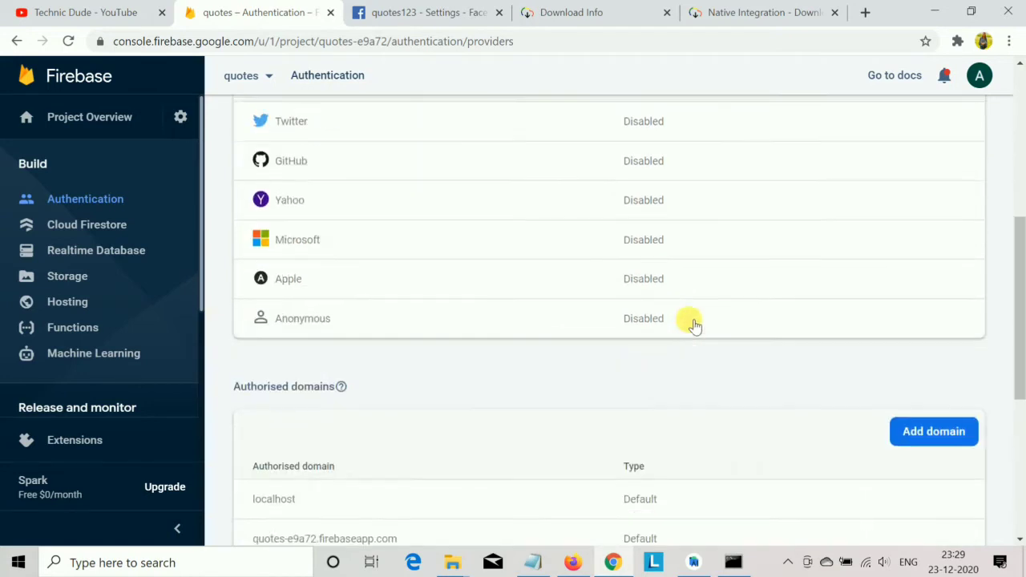
scroll(693, 324, "up", 3)
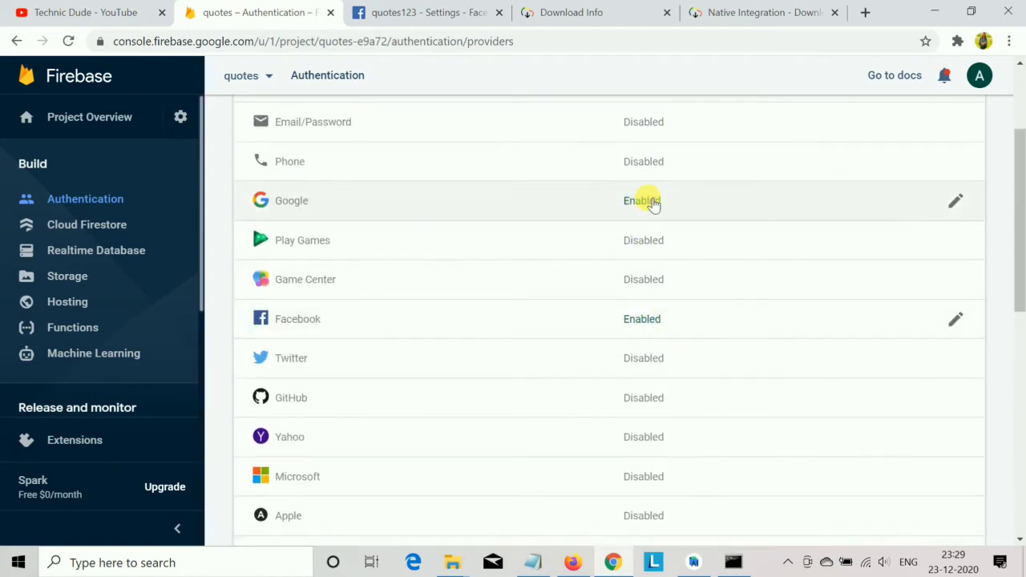
left_click(428, 8)
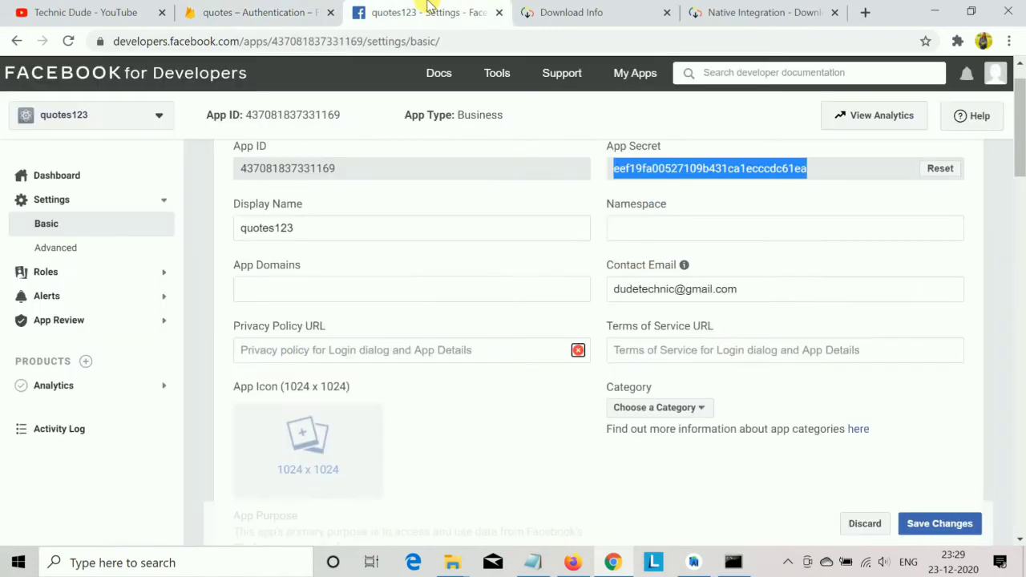
left_click(277, 8)
scroll(721, 352, "down", 7)
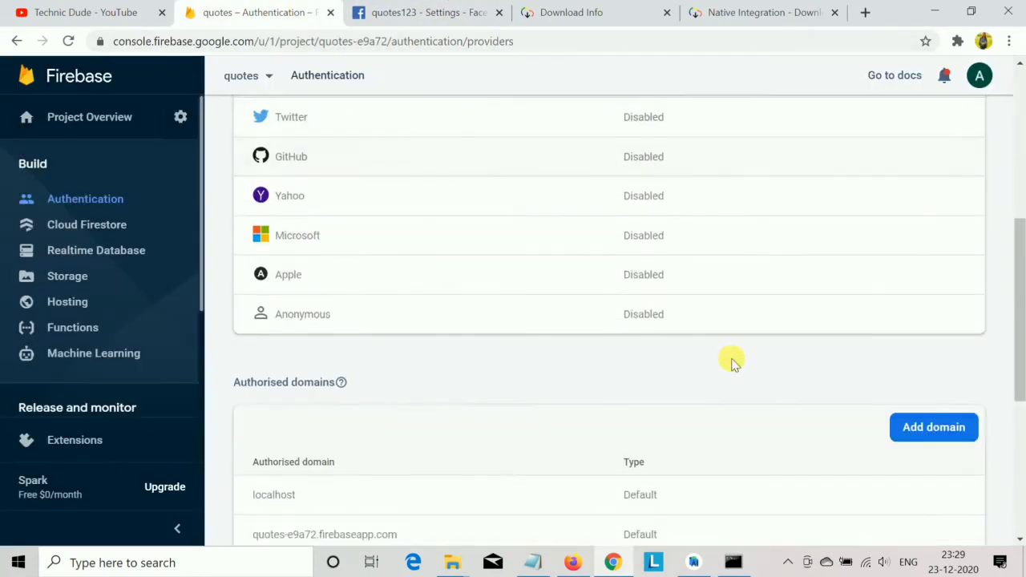
scroll(729, 355, "up", 4)
scroll(724, 352, "up", 4)
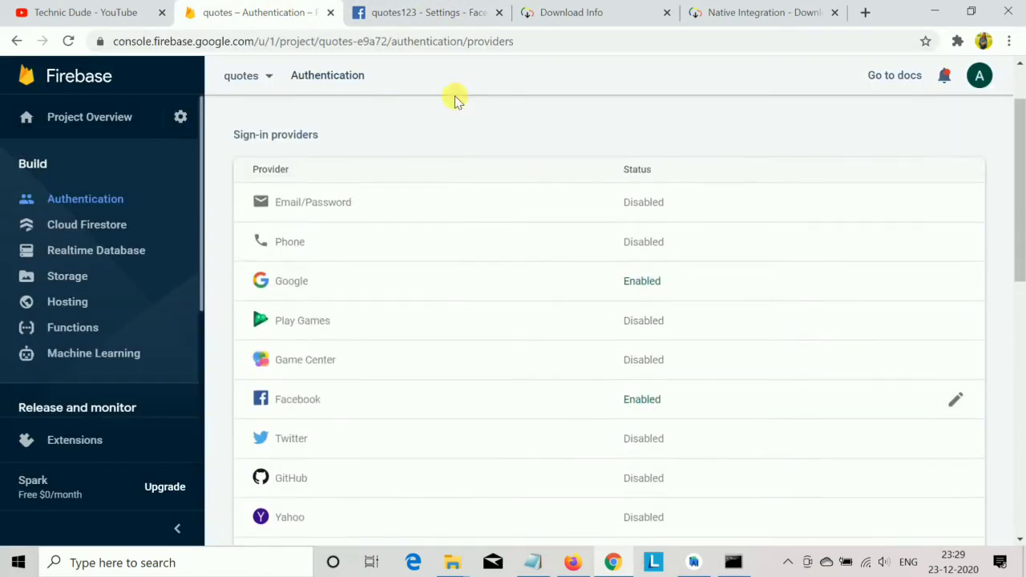
Examine the quotes123 Basic settings on the Facebook developer page, including Privacy Policy URL, verification status and the Android platform section.
left_click(423, 12)
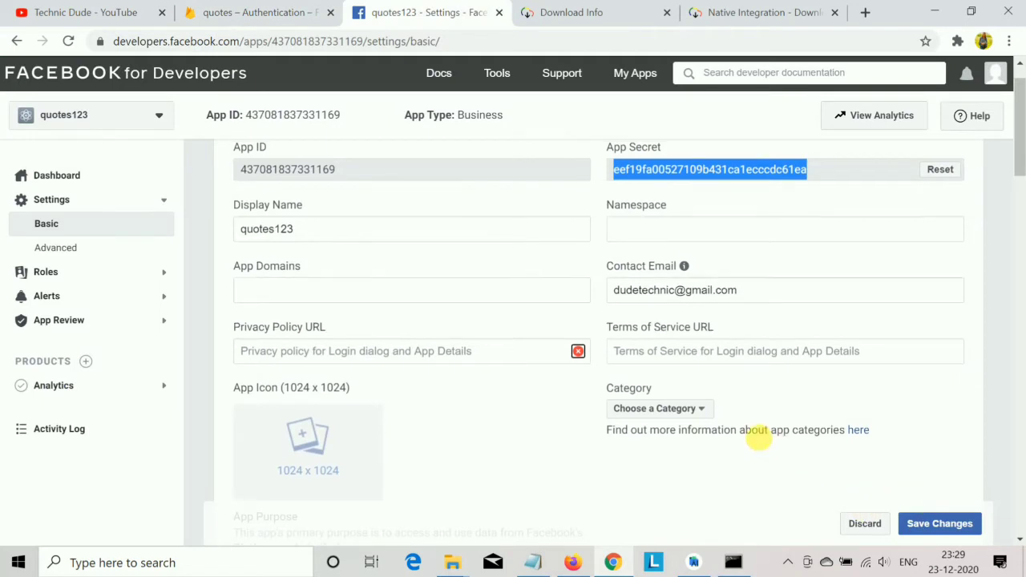
scroll(751, 430, "up", 1)
left_click(385, 402)
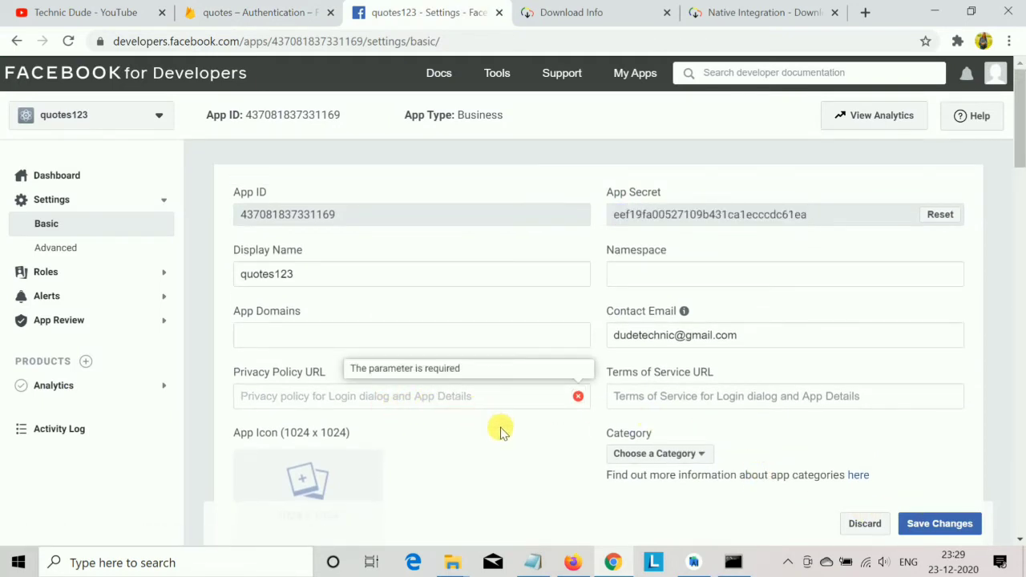
scroll(504, 439, "down", 10)
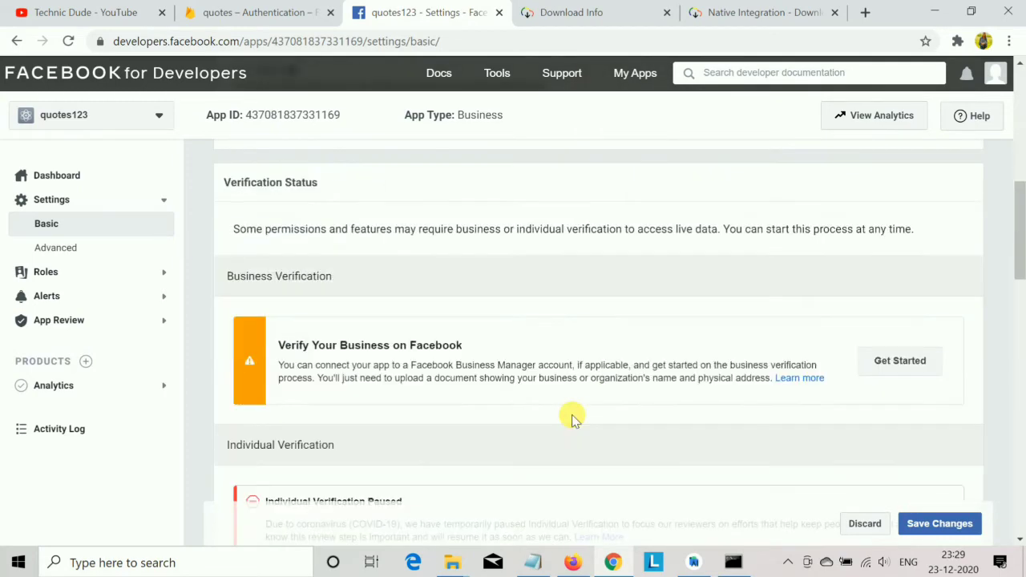
scroll(575, 423, "down", 8)
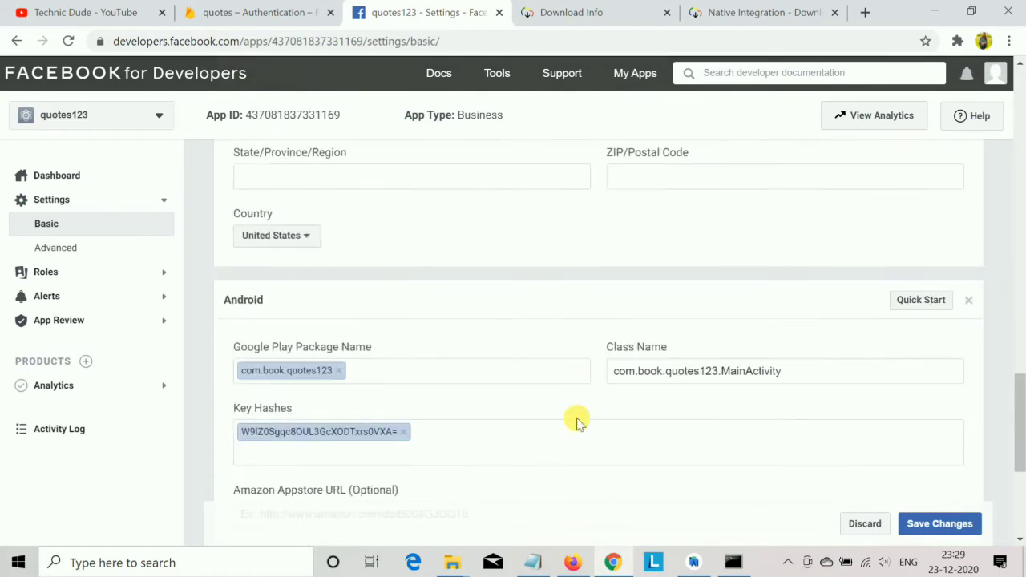
scroll(577, 422, "down", 3)
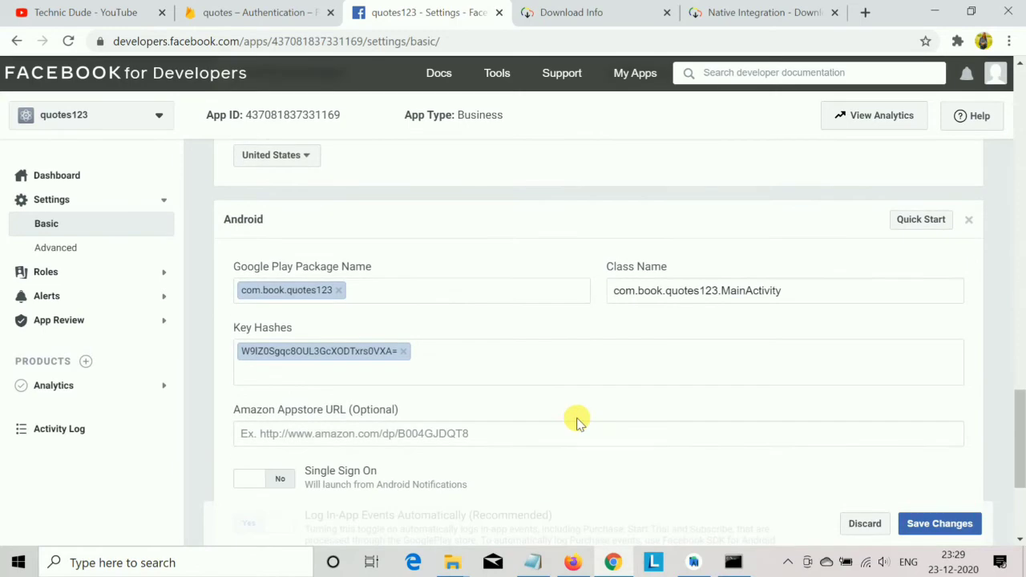
scroll(580, 423, "down", 1)
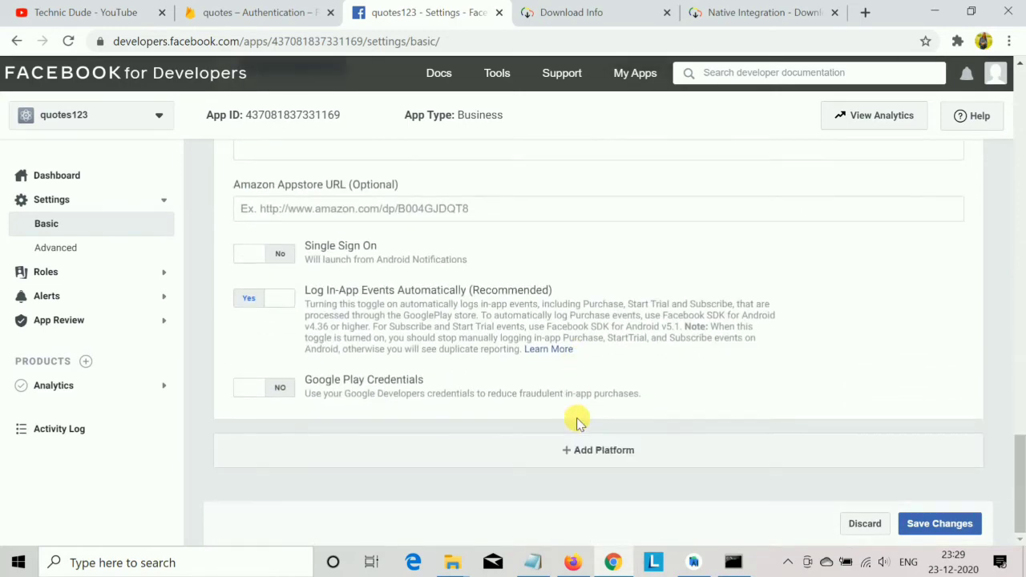
scroll(579, 423, "up", 4)
scroll(578, 422, "up", 7)
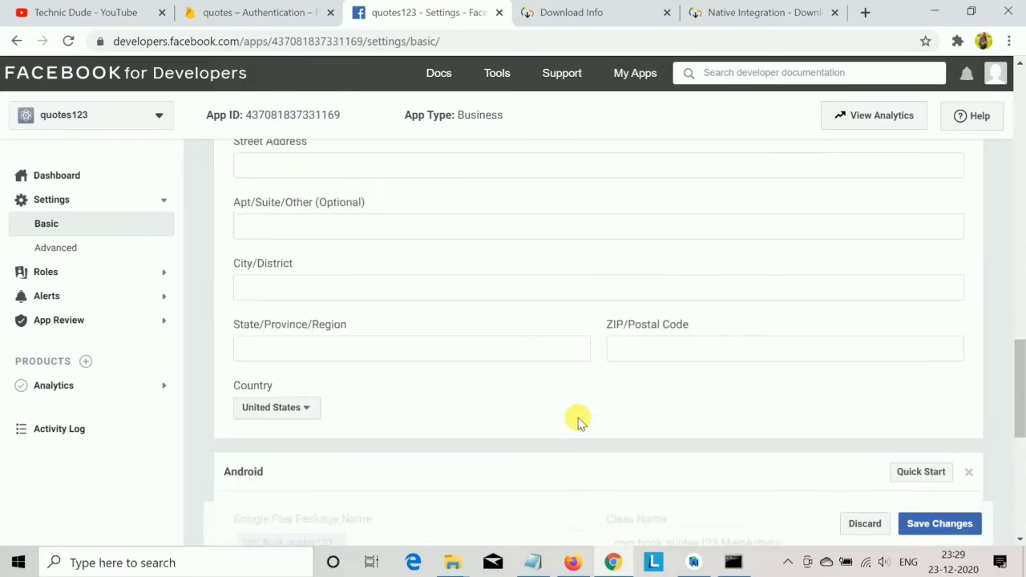
scroll(578, 422, "up", 5)
scroll(578, 422, "down", 4)
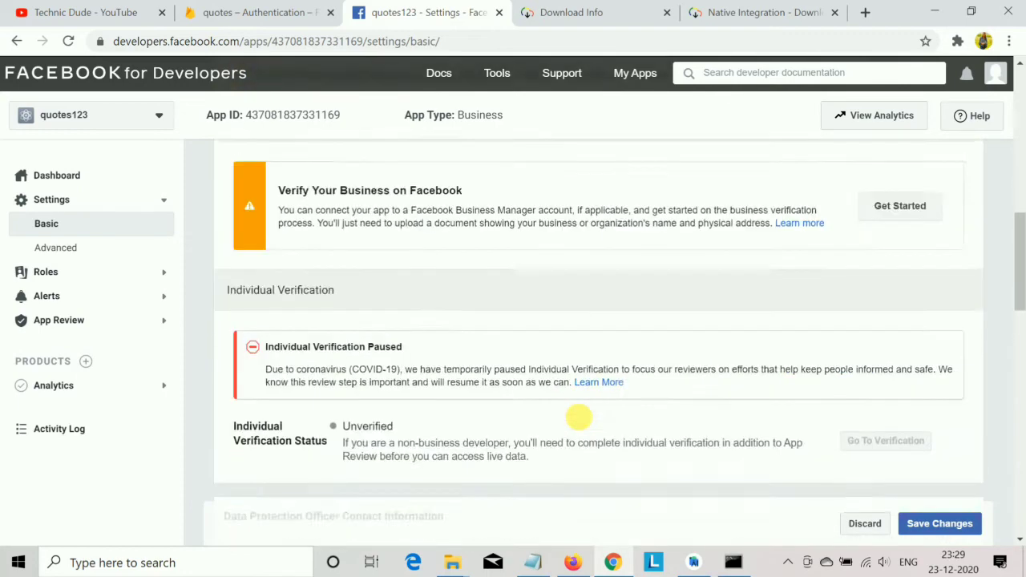
scroll(579, 416, "up", 10)
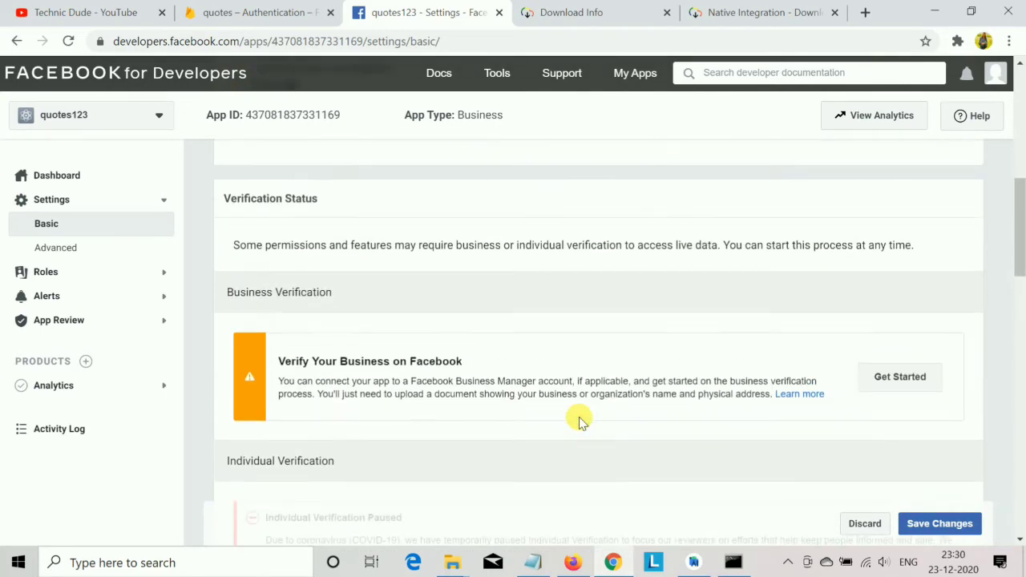
scroll(578, 416, "up", 2)
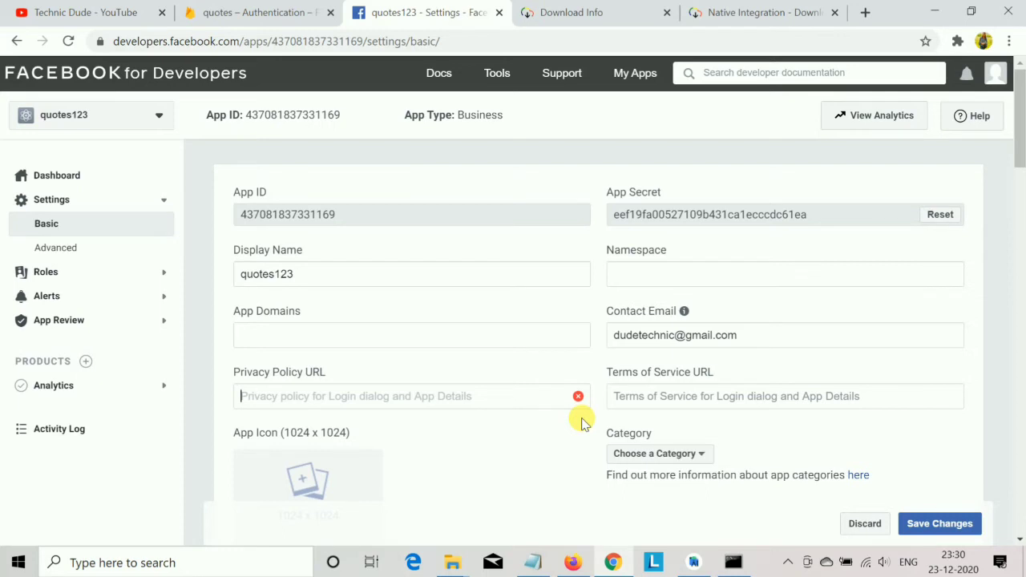
Reopen the Facebook sign-in provider in Firebase and copy its OAuth redirect URI.
left_click(268, 12)
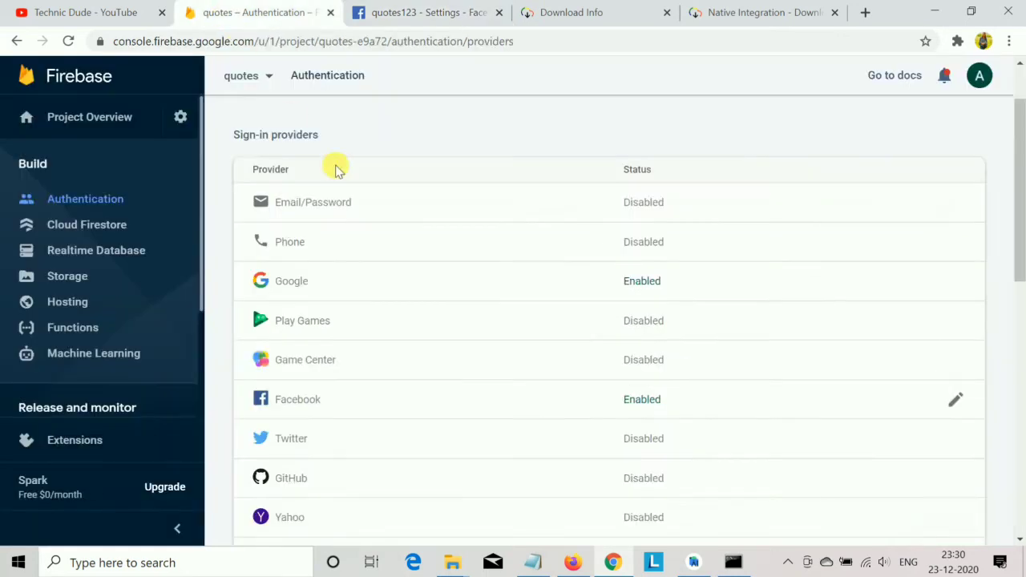
left_click(635, 400)
scroll(772, 300, "down", 2)
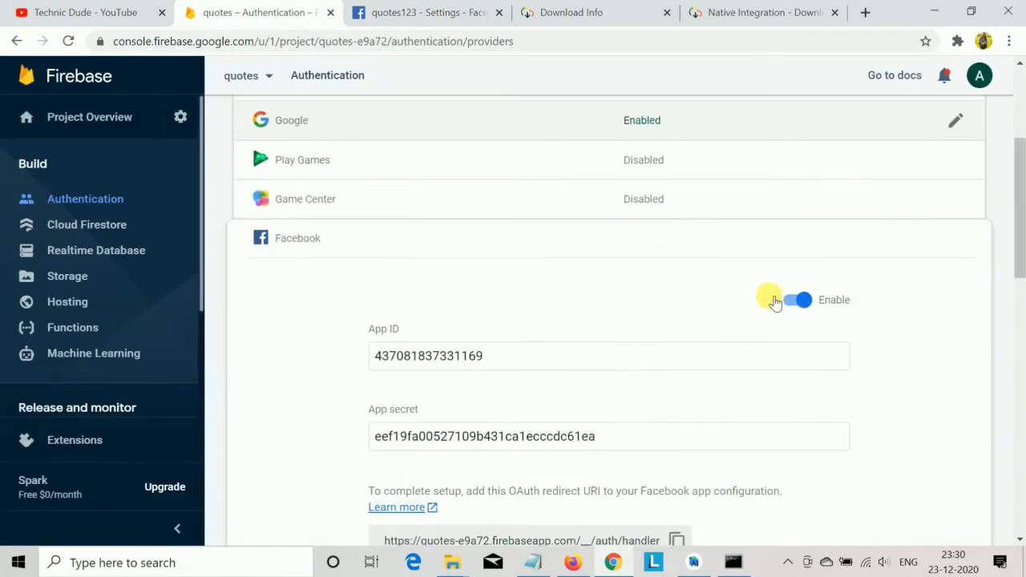
scroll(772, 300, "down", 3)
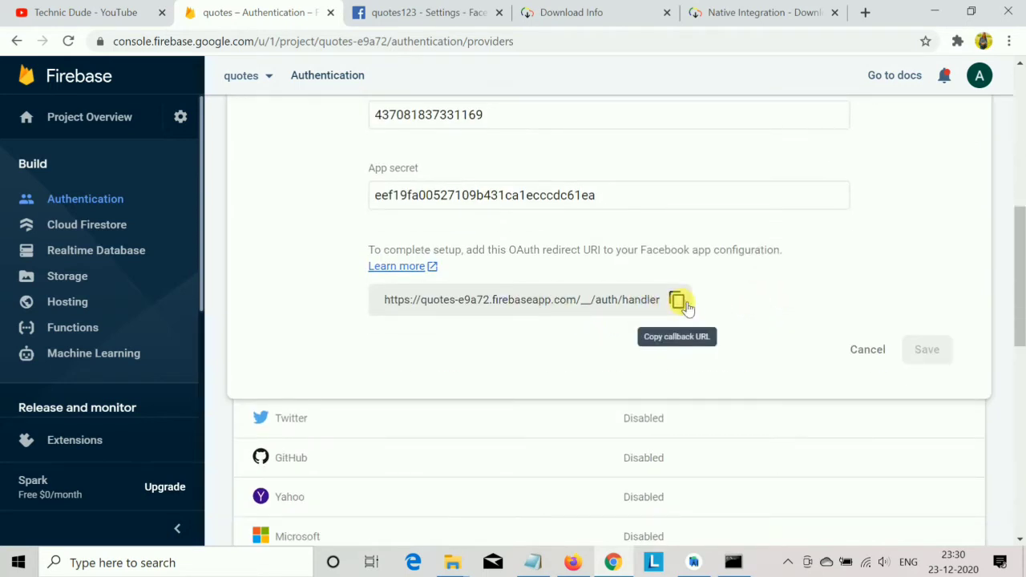
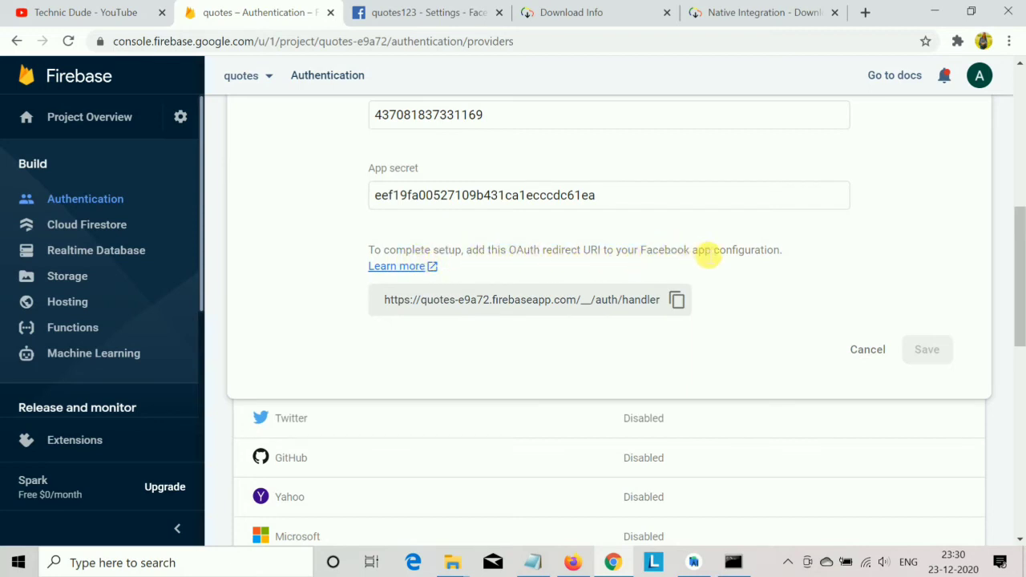
left_click(677, 299)
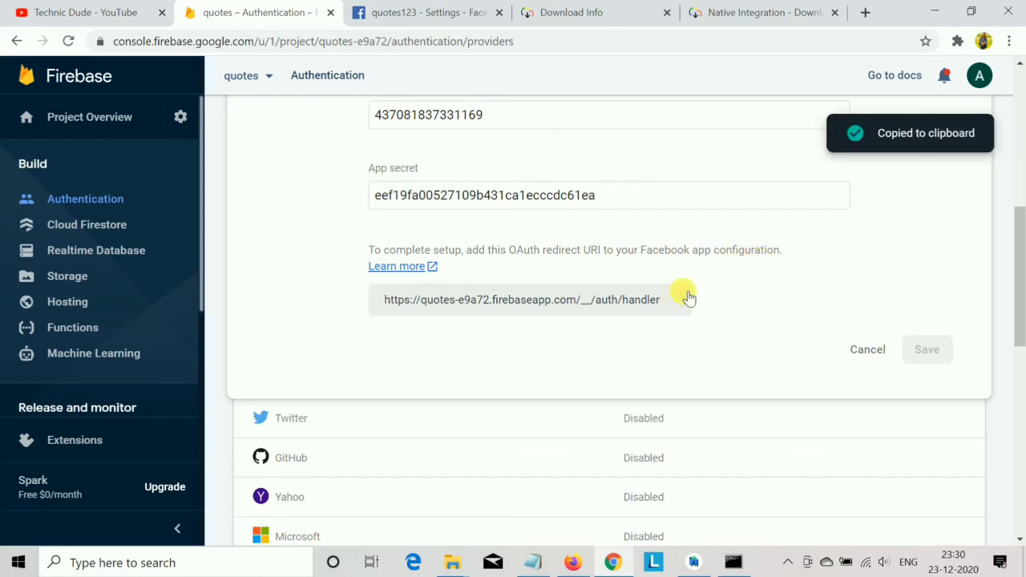
Open the Learn more documentation for the Facebook OAuth redirect URI and read the Firebase Authentication guide's key capabilities.
left_click(398, 267)
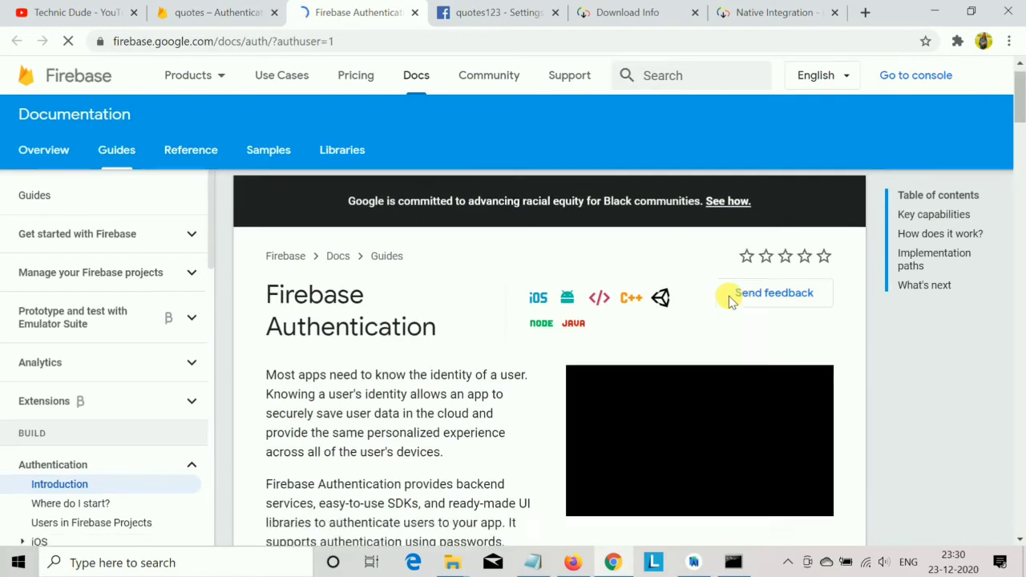
scroll(497, 345, "down", 3)
scroll(448, 409, "down", 4)
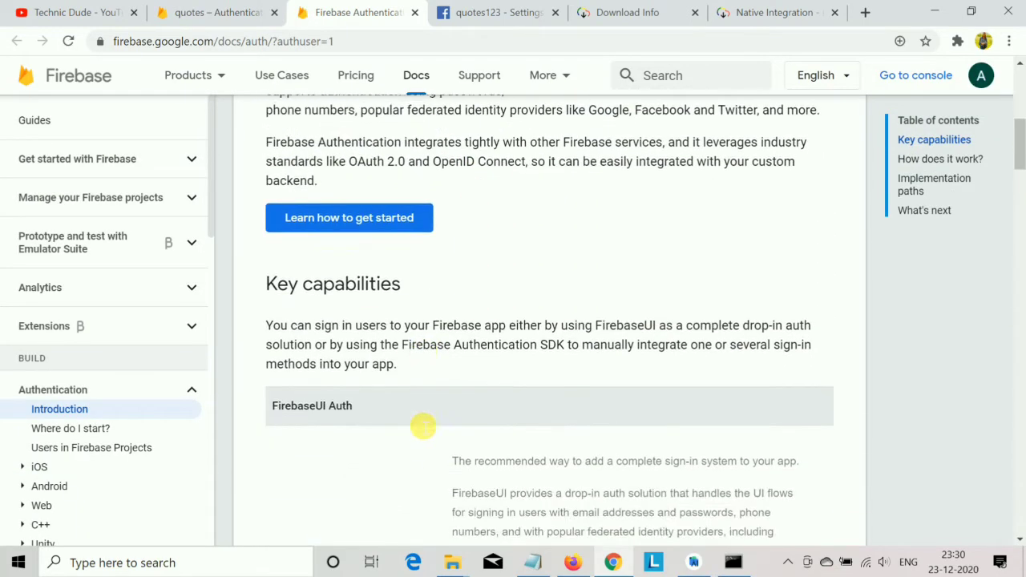
scroll(428, 365, "down", 10)
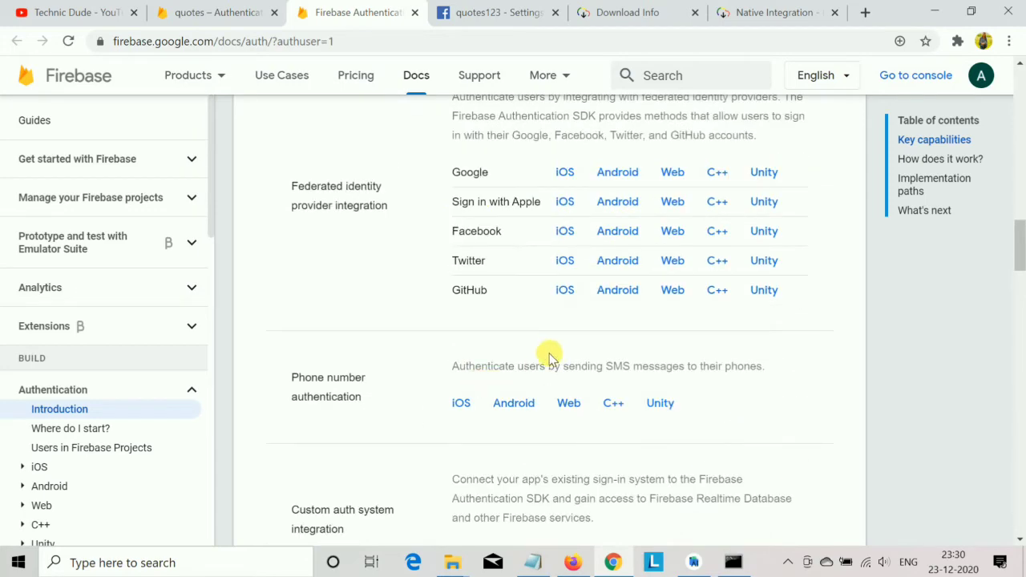
scroll(550, 355, "down", 5)
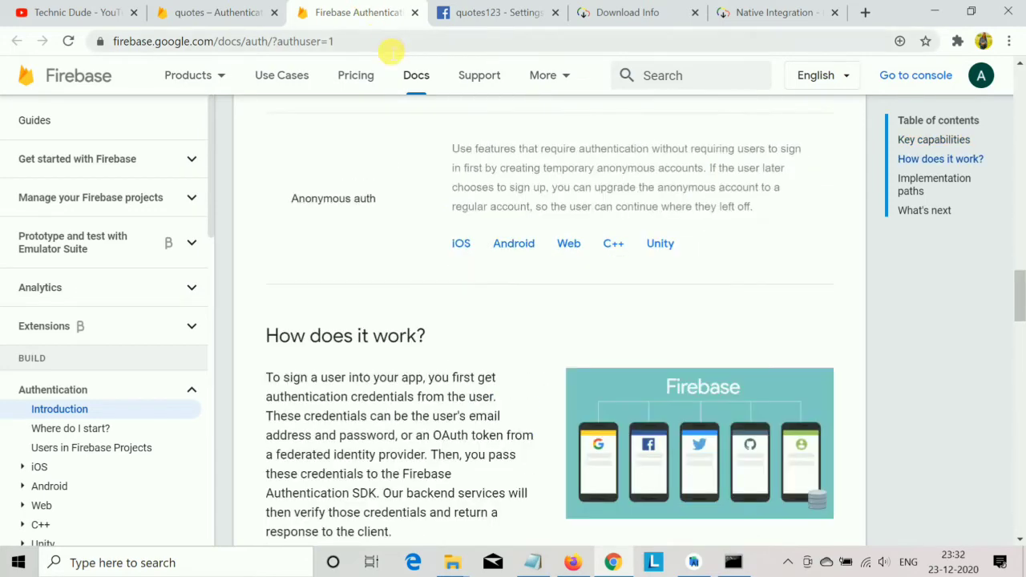
Return to the Firebase console, close the Facebook provider form without saving, and check the Google and Facebook provider statuses.
left_click(211, 11)
scroll(550, 229, "up", 3)
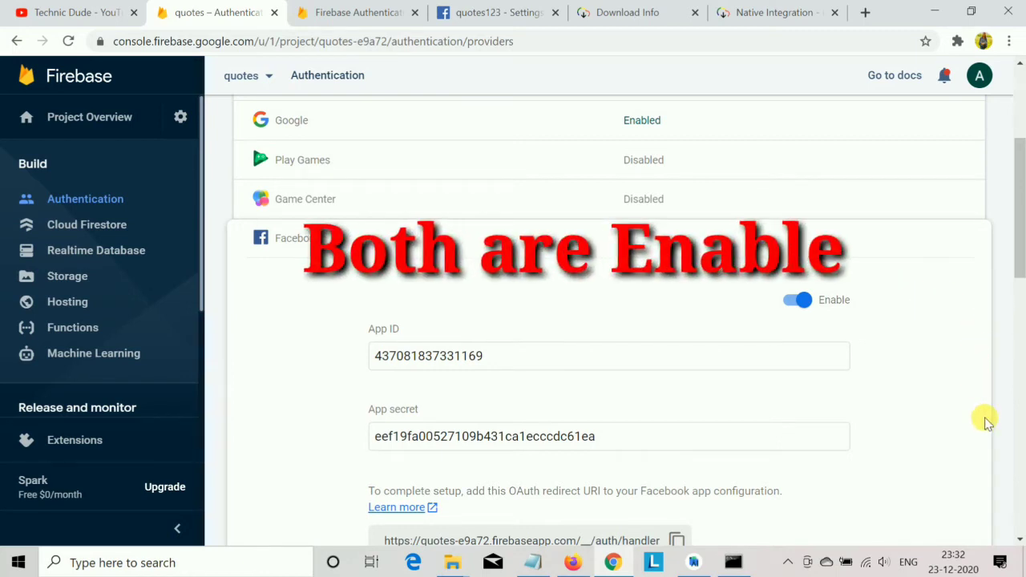
scroll(982, 419, "down", 3)
left_click(865, 350)
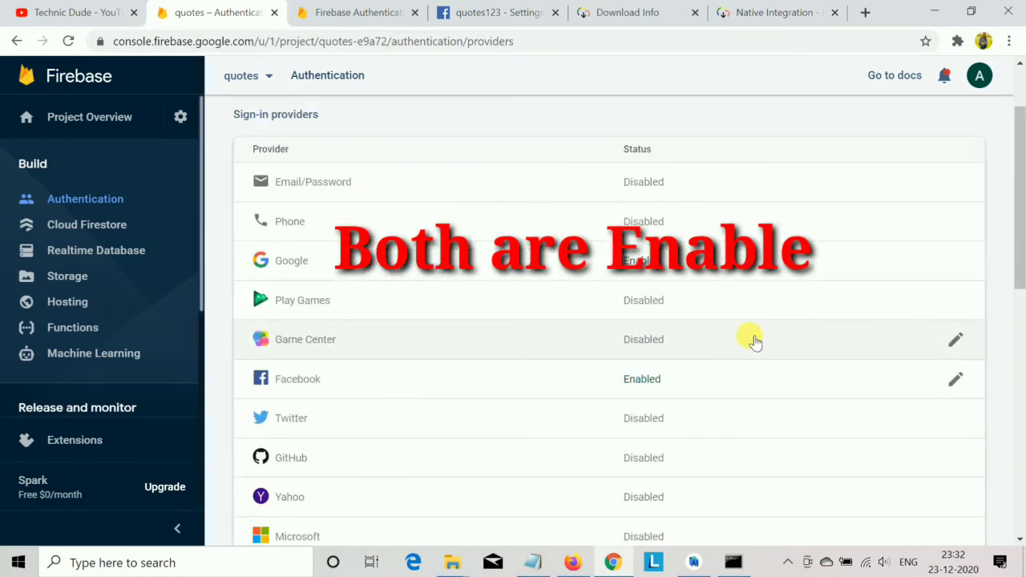
scroll(751, 339, "up", 2)
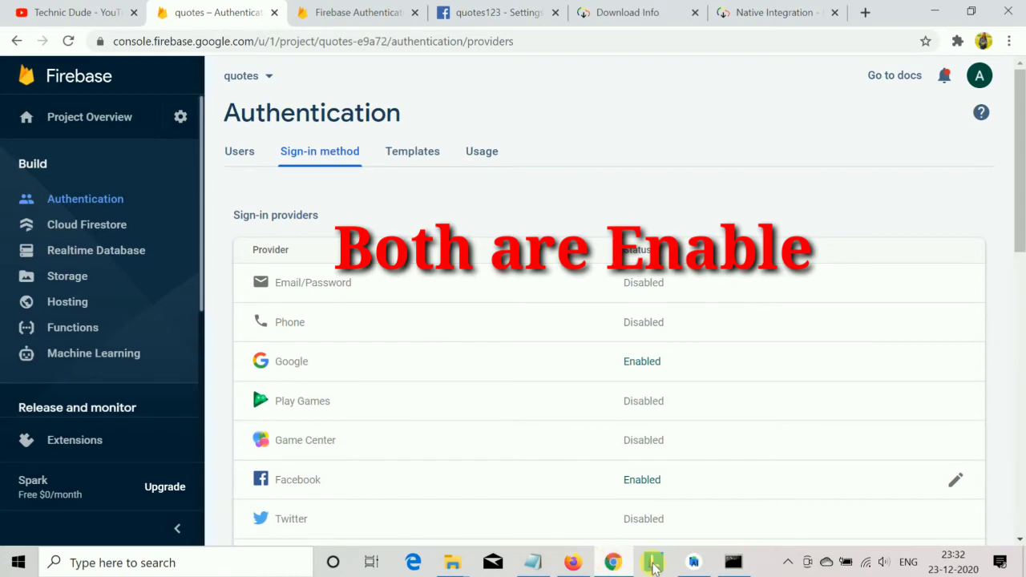
Switch to the Book Android project in Android Studio and open strings.xml from the res values folder at its ad ID strings.
mouse_move(653, 565)
left_click(668, 457)
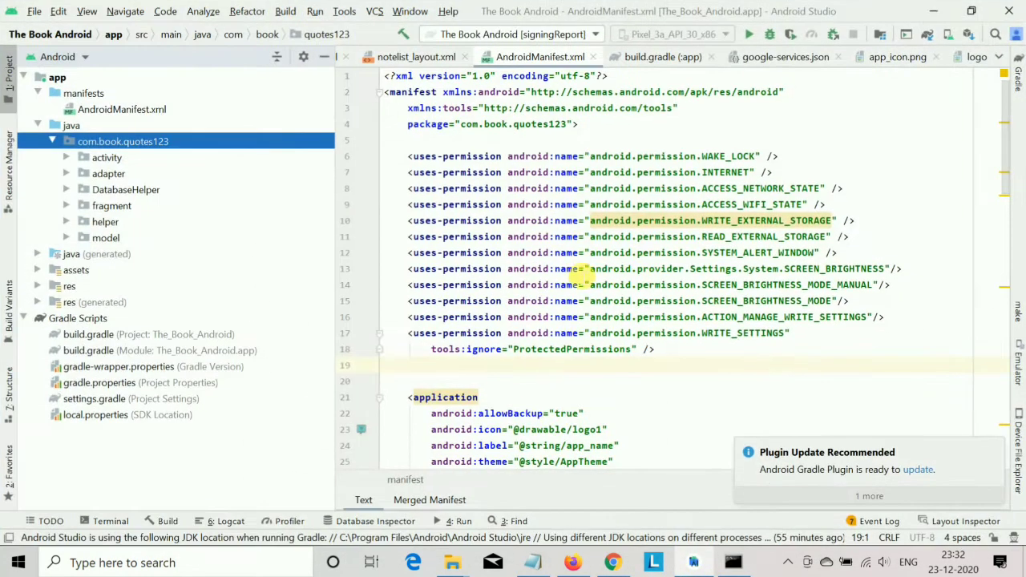
left_click(37, 302)
left_click(37, 286)
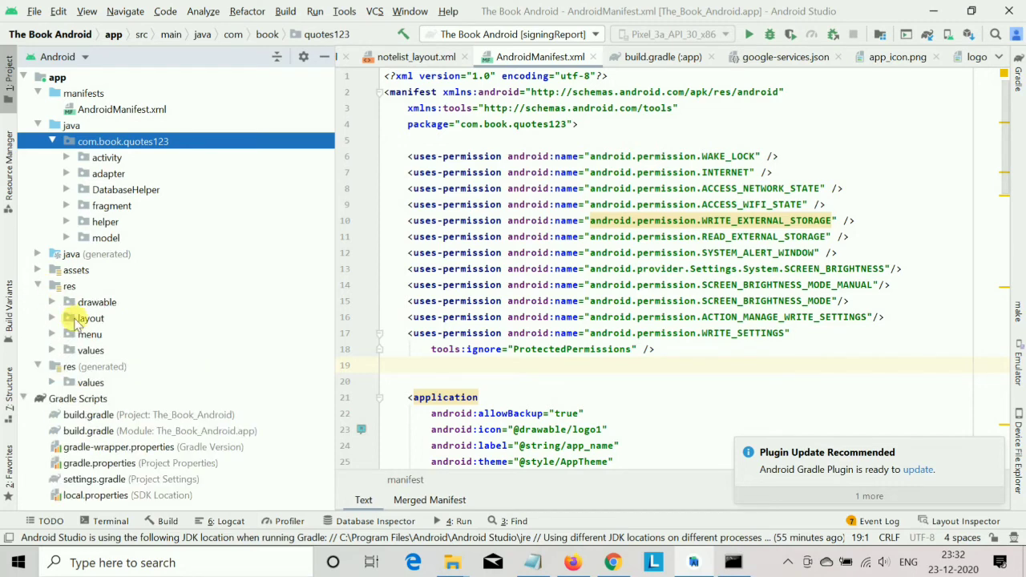
left_click(53, 321)
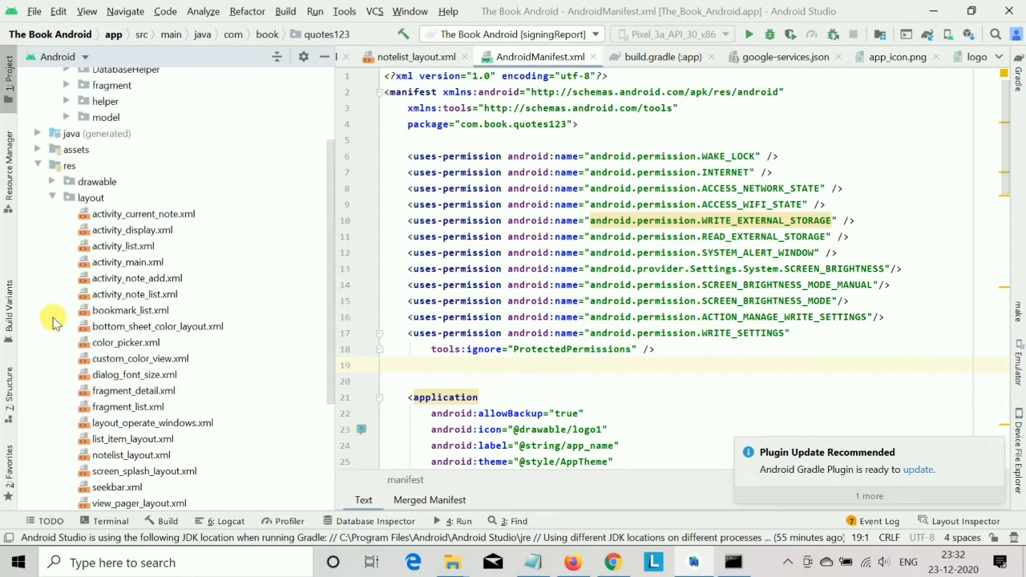
left_click(58, 197)
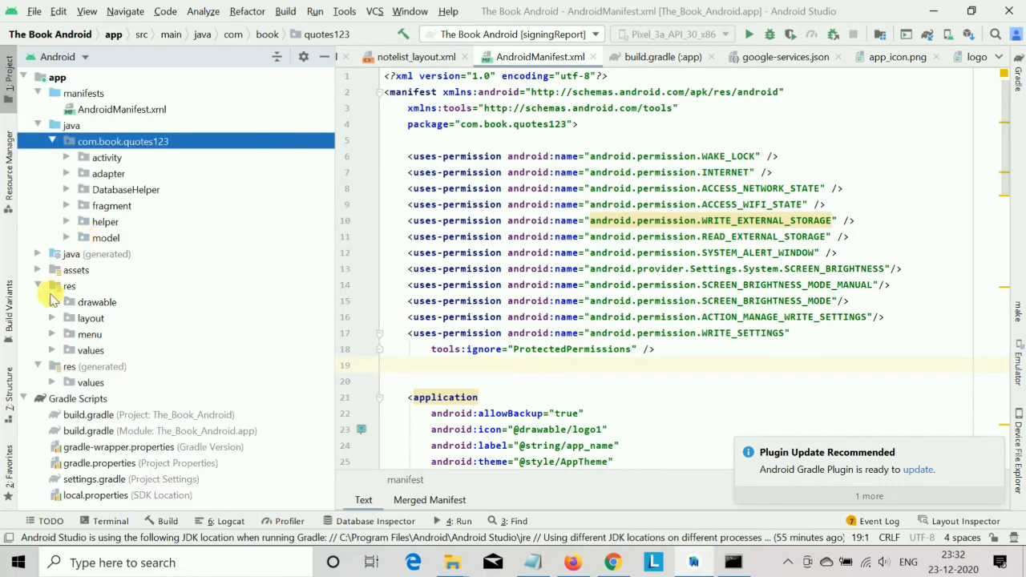
left_click(51, 351)
double_click(105, 399)
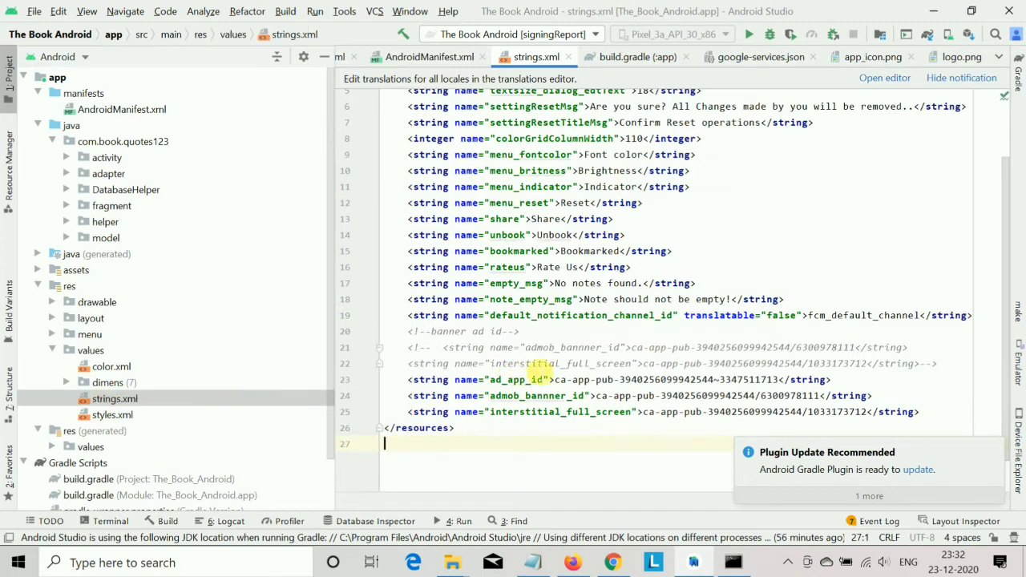
Leave Android Studio for Chrome and open a new browser tab.
left_click(789, 563)
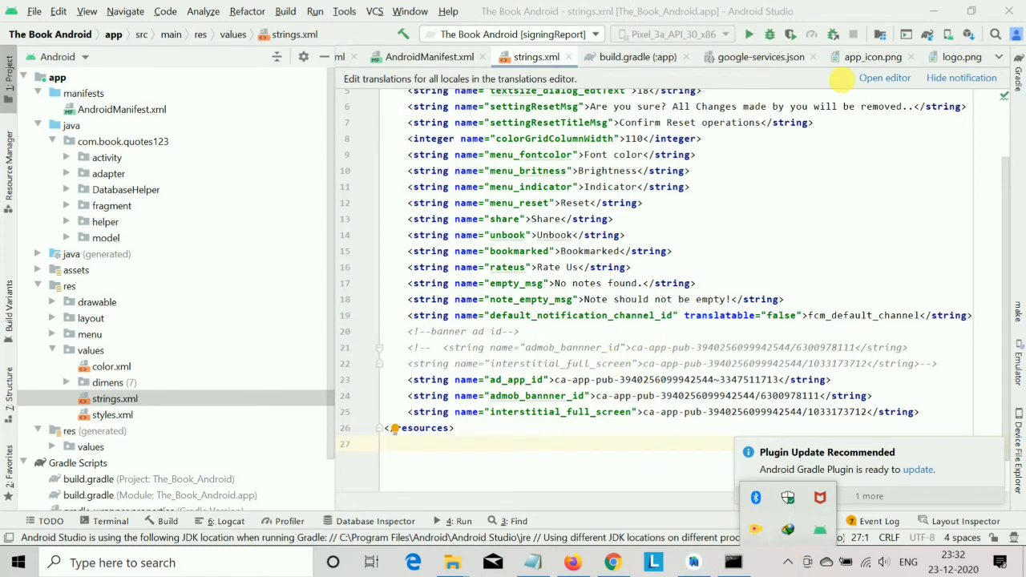
left_click(932, 13)
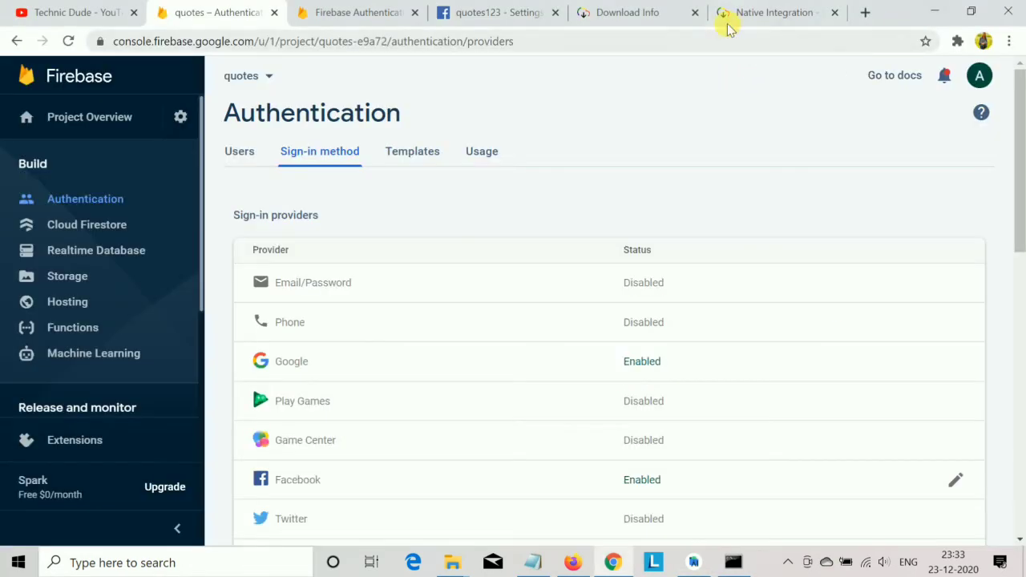
left_click(661, 14)
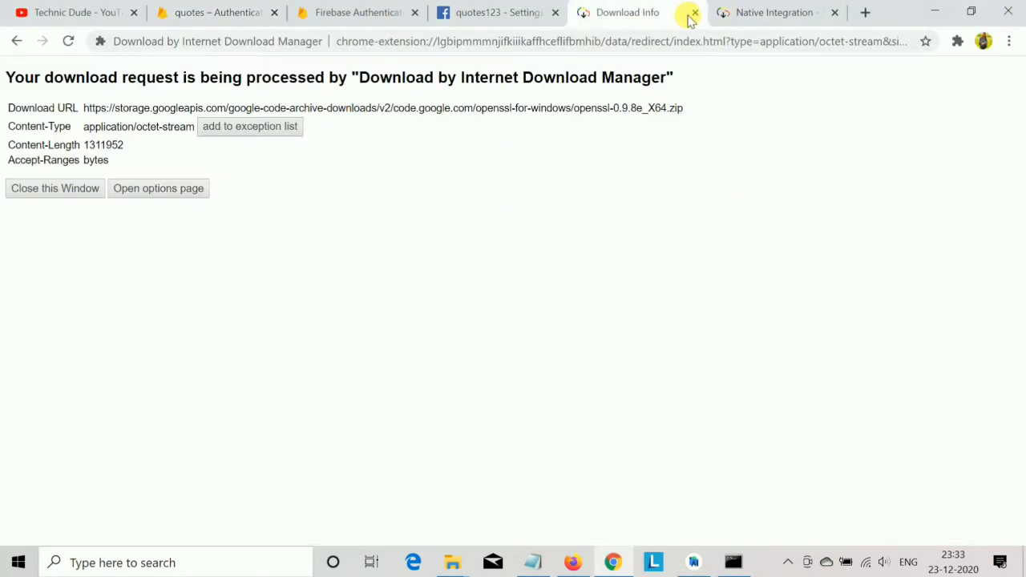
left_click(864, 13)
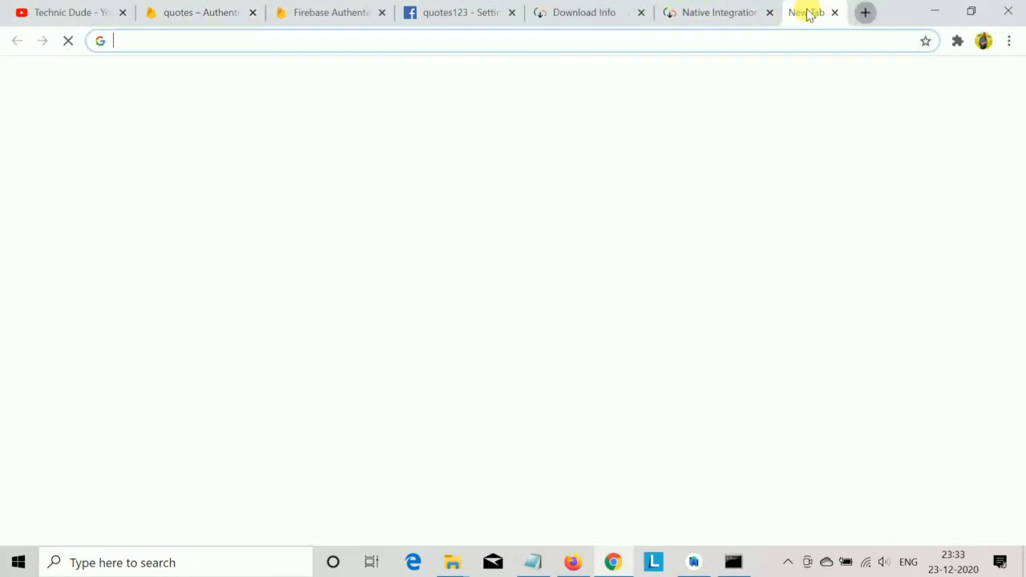
left_click(543, 40)
type("f")
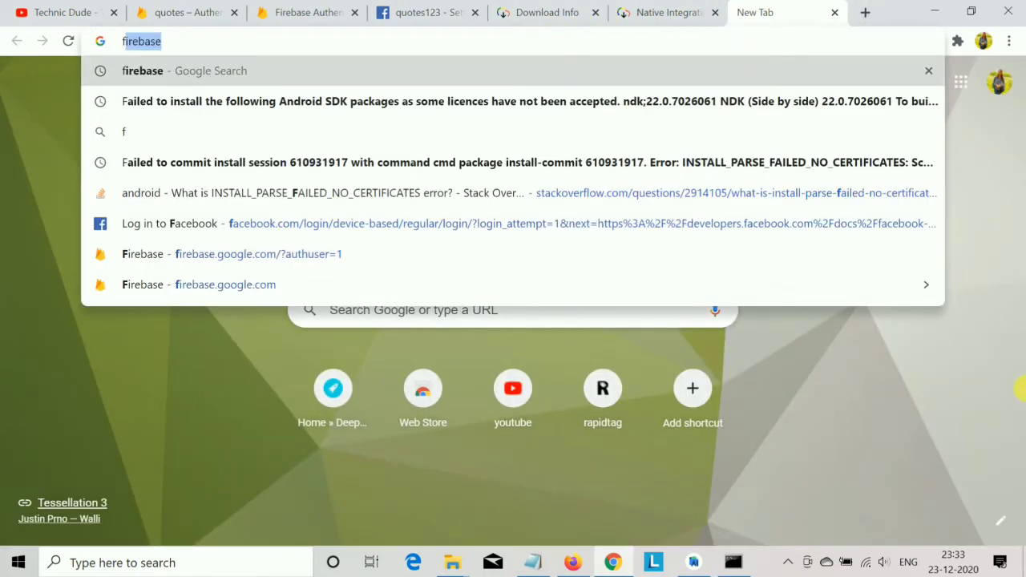
type("ad")
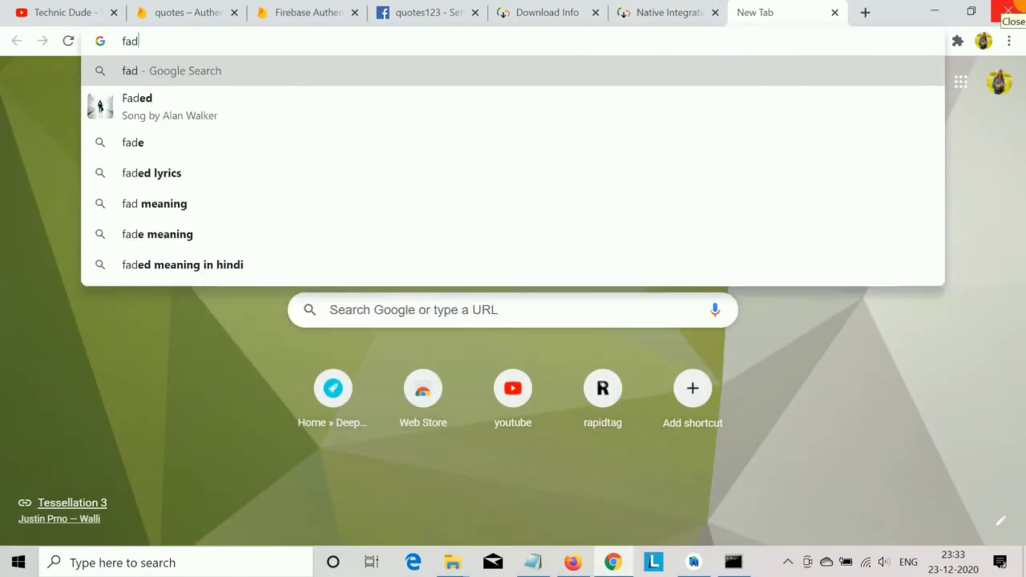
type("mob")
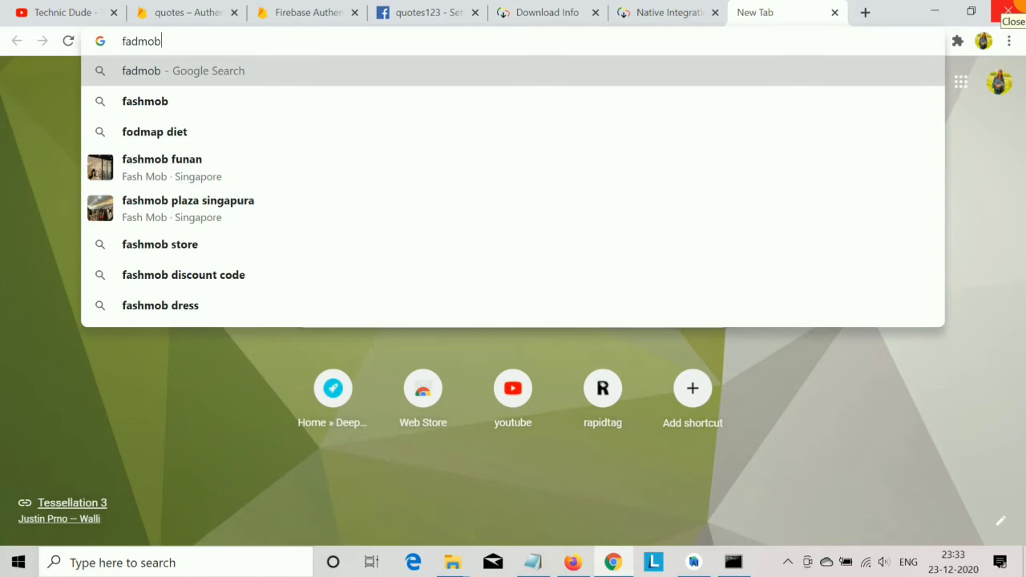
key("BackSpace")
key("BackSpace")
key("BackSpace")
key("BackSpace")
key("BackSpace")
key("BackSpace")
Find the Google AdMob site by searching for "admob ad" and sign in to AdMob.
type("a")
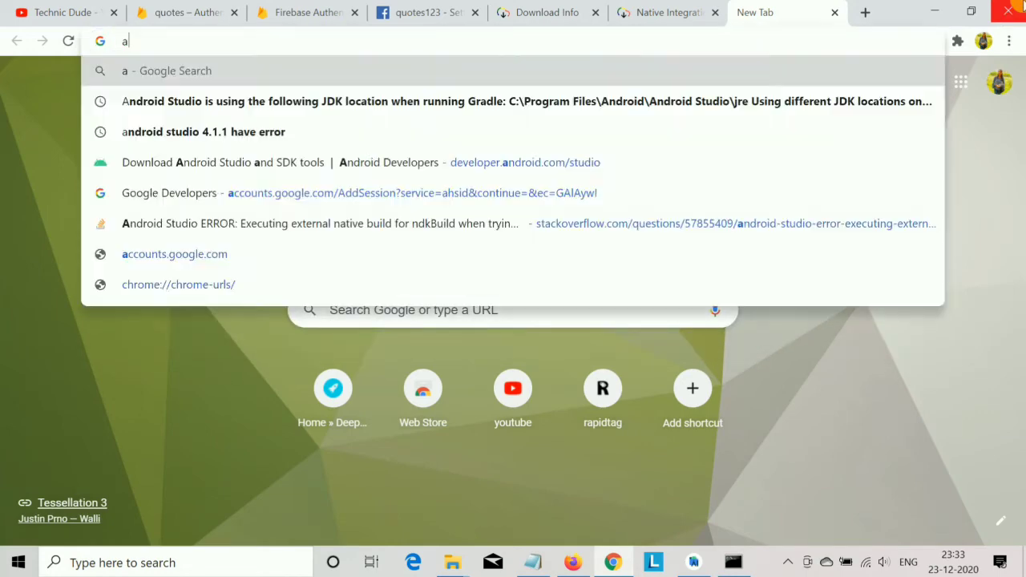
type("dmob")
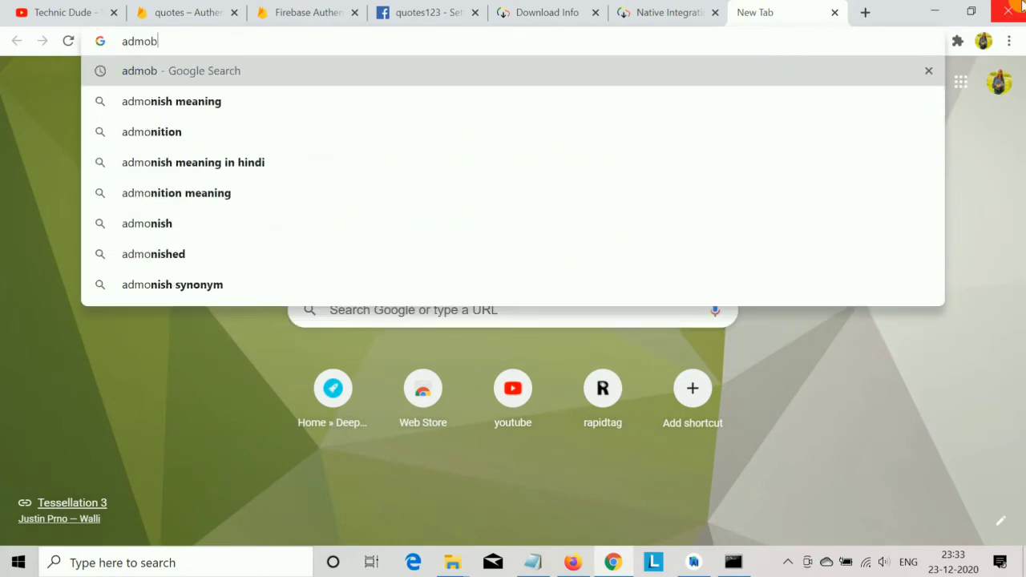
type(" ad")
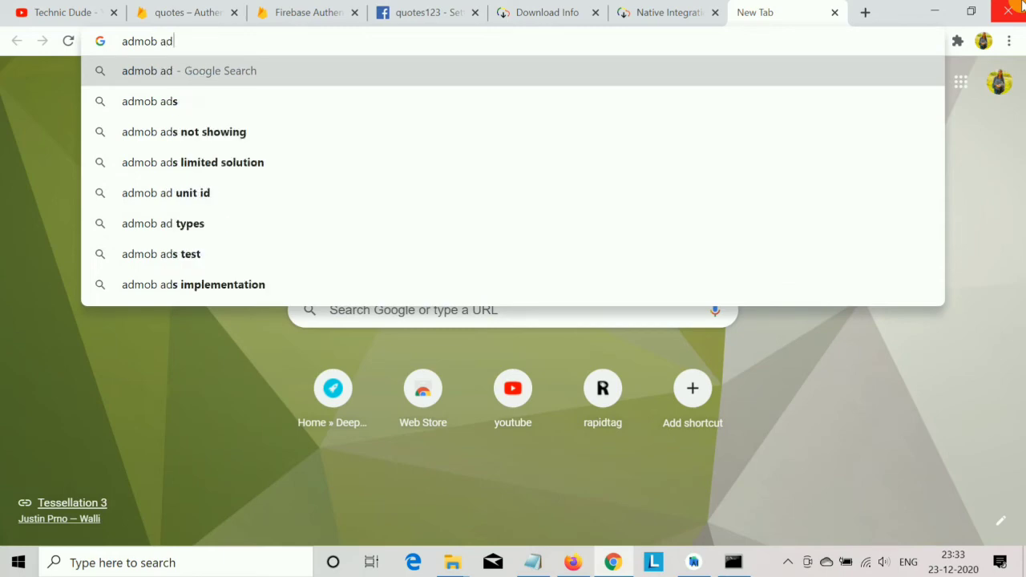
key("Return")
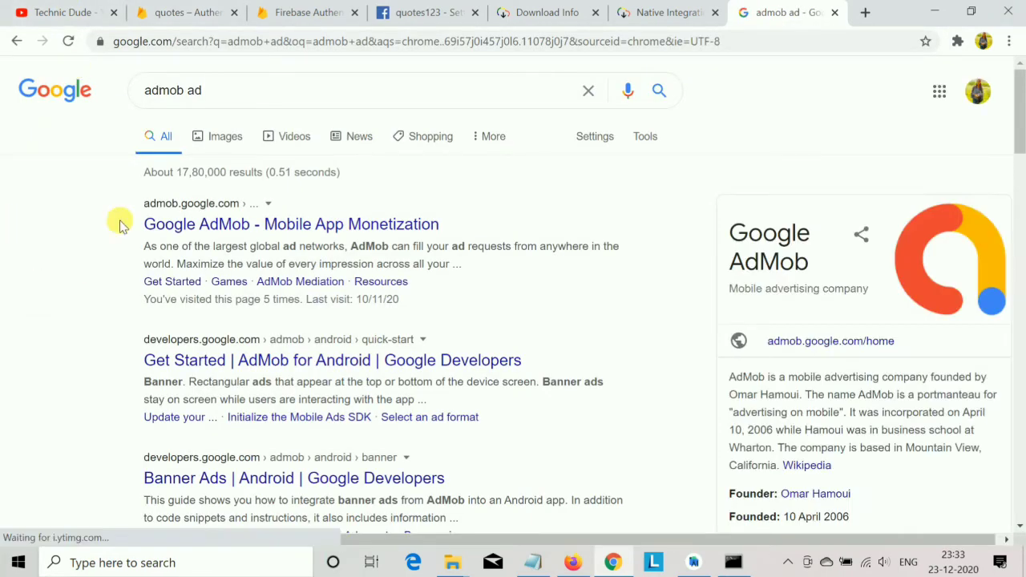
left_click(181, 223)
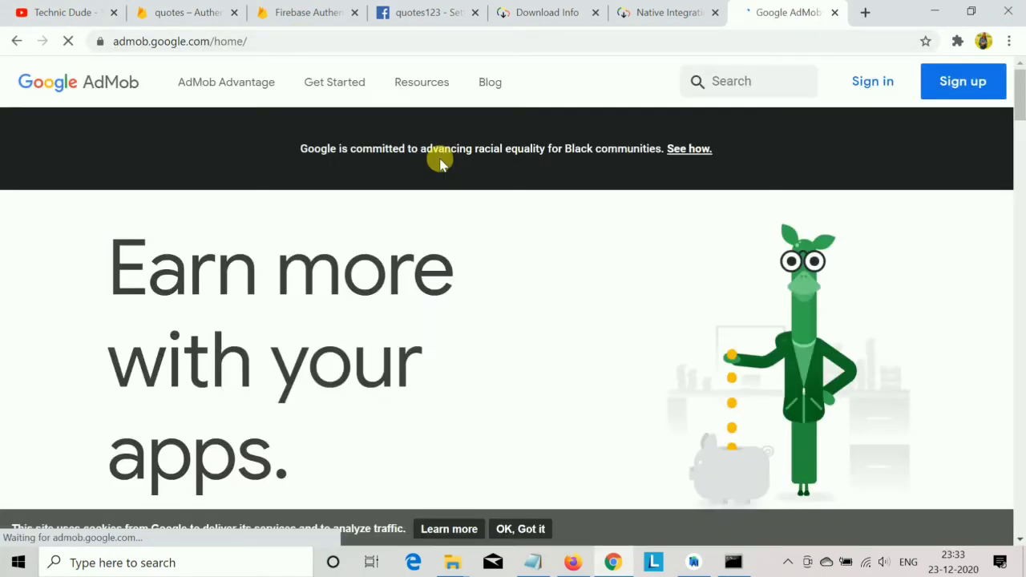
scroll(541, 278, "down", 3)
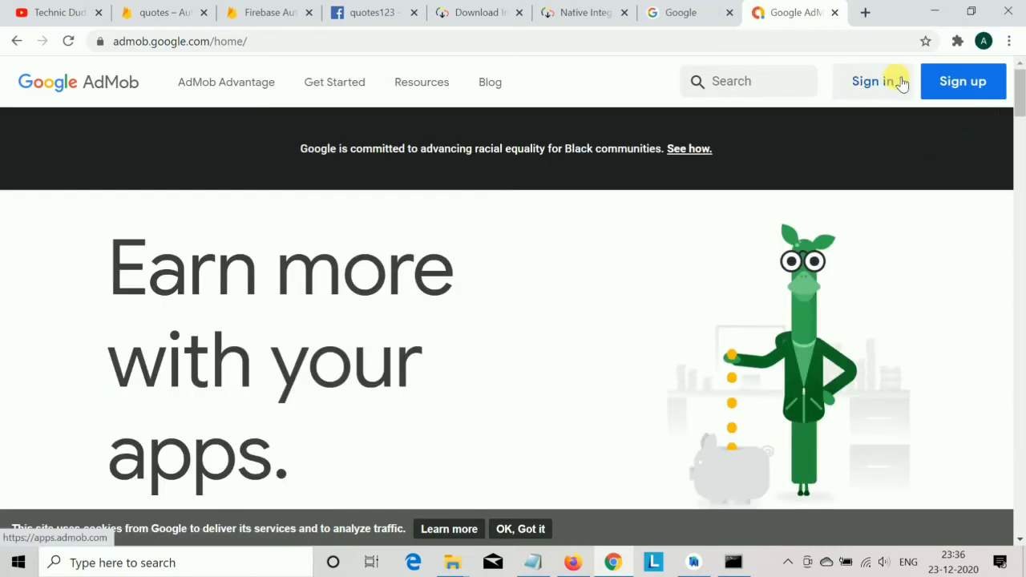
left_click(866, 81)
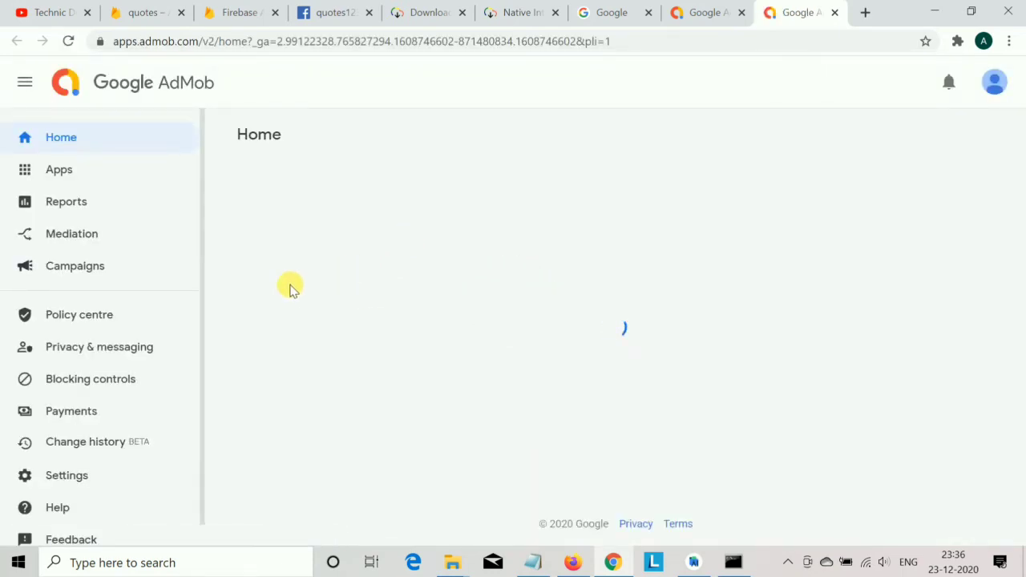
Add a new Android app named quotes123 to AdMob, marked as not listed on a supported app store, with user metrics enabled.
left_click(98, 170)
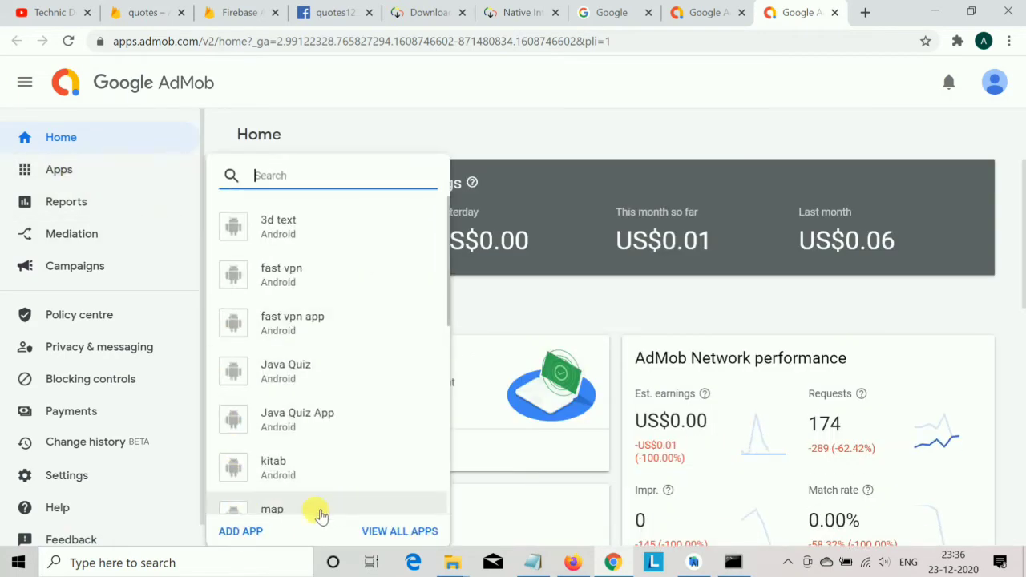
left_click(242, 530)
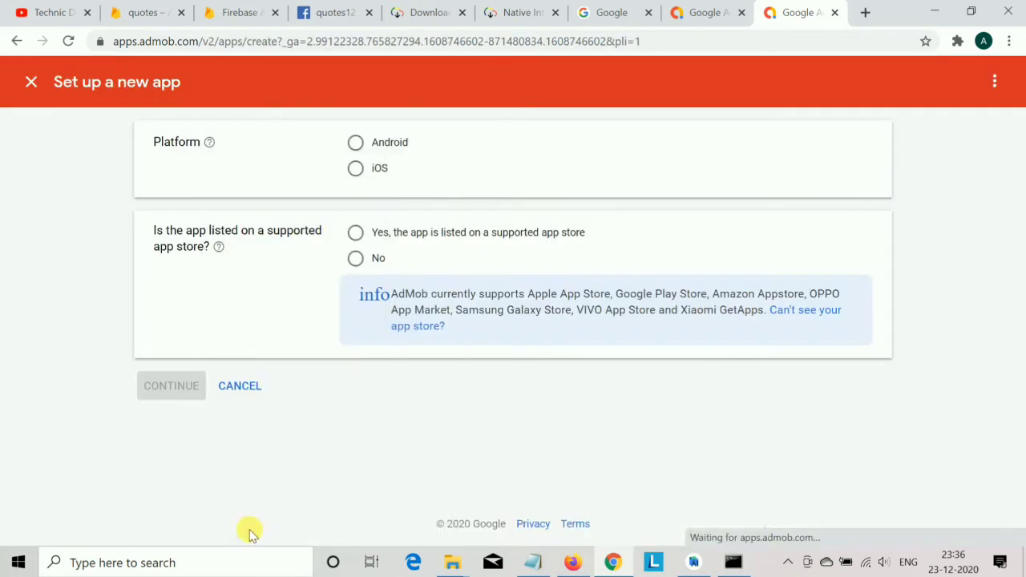
left_click(356, 143)
left_click(365, 259)
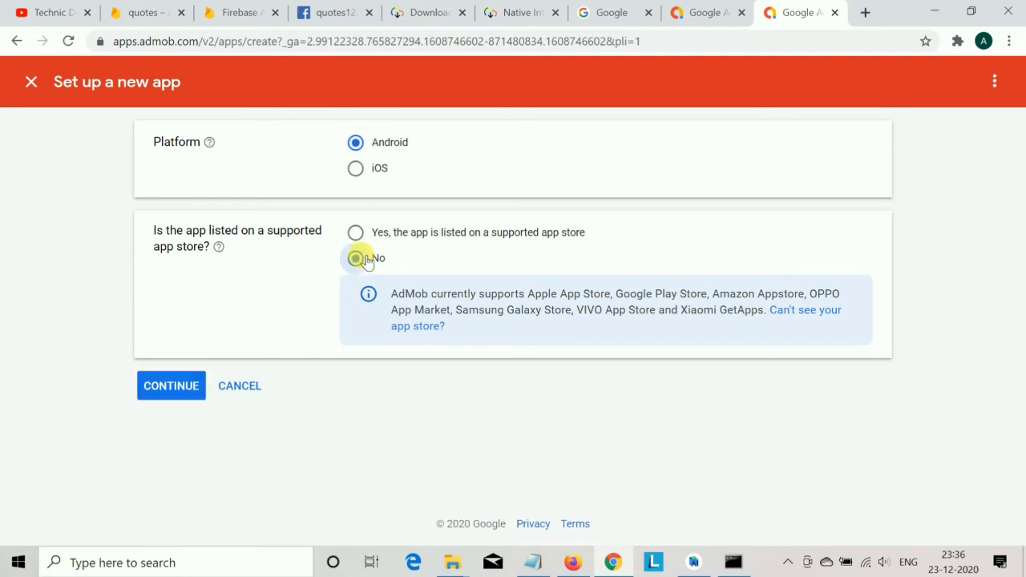
left_click(178, 385)
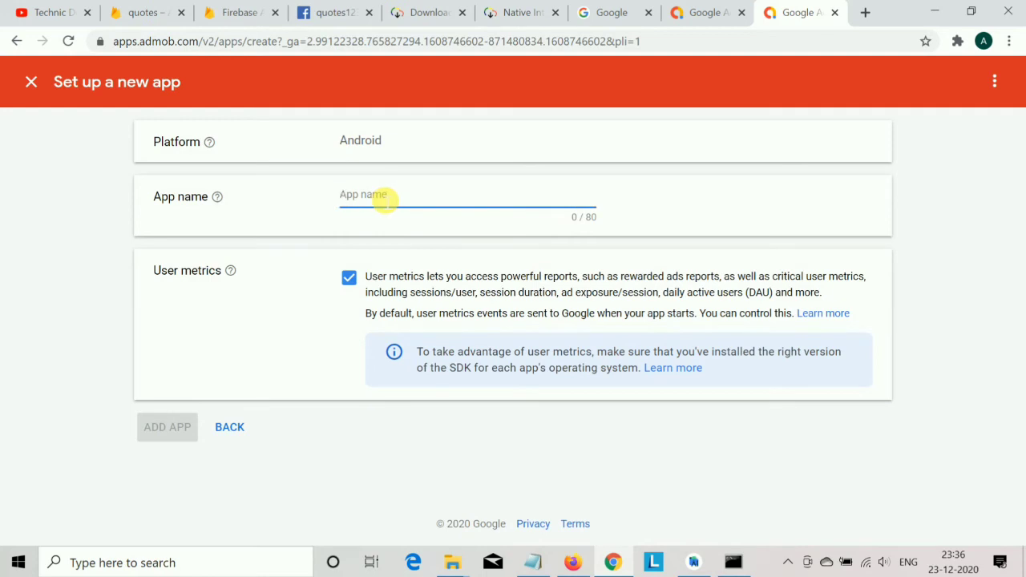
type("quotes123")
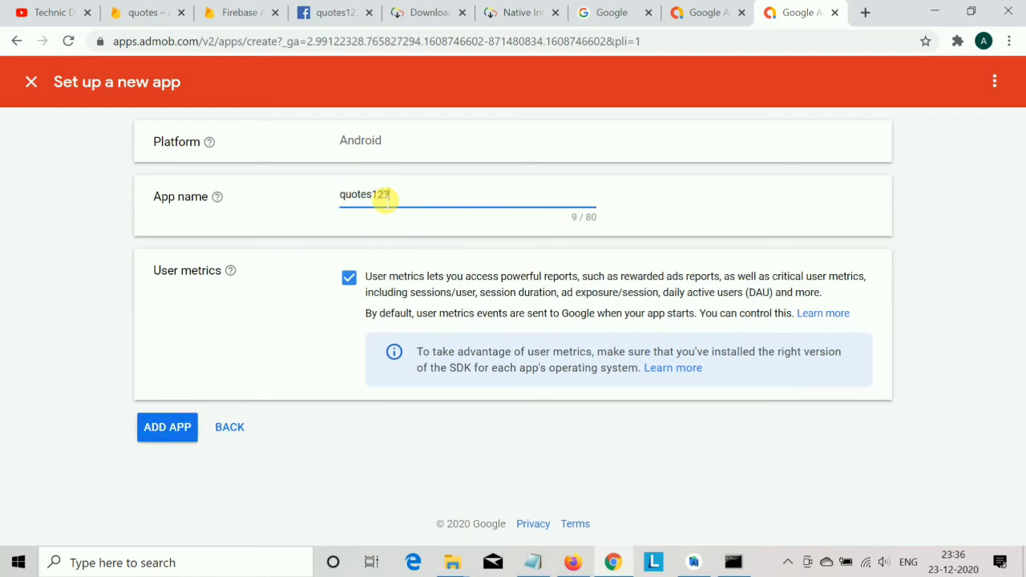
left_click(166, 424)
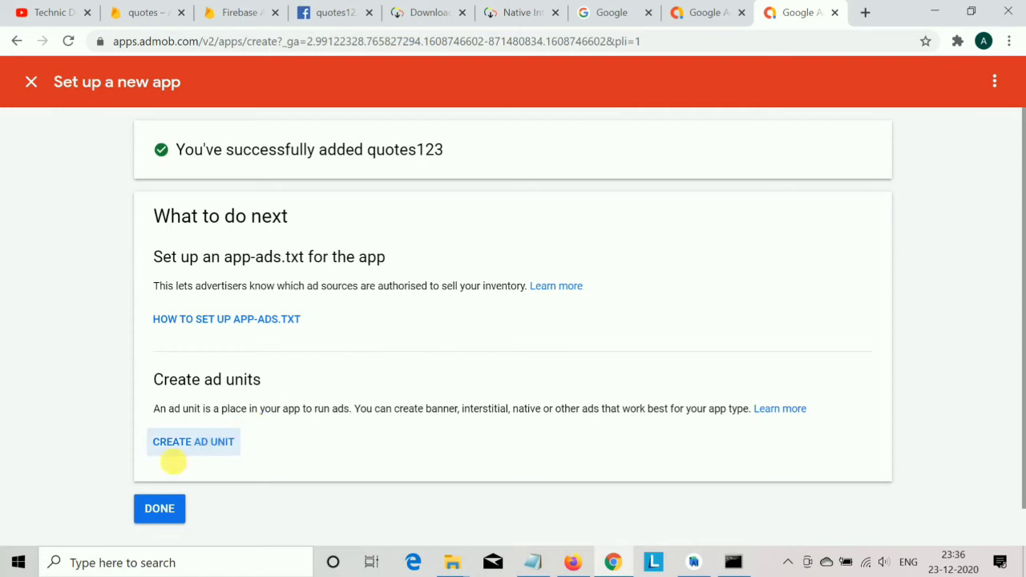
left_click(156, 507)
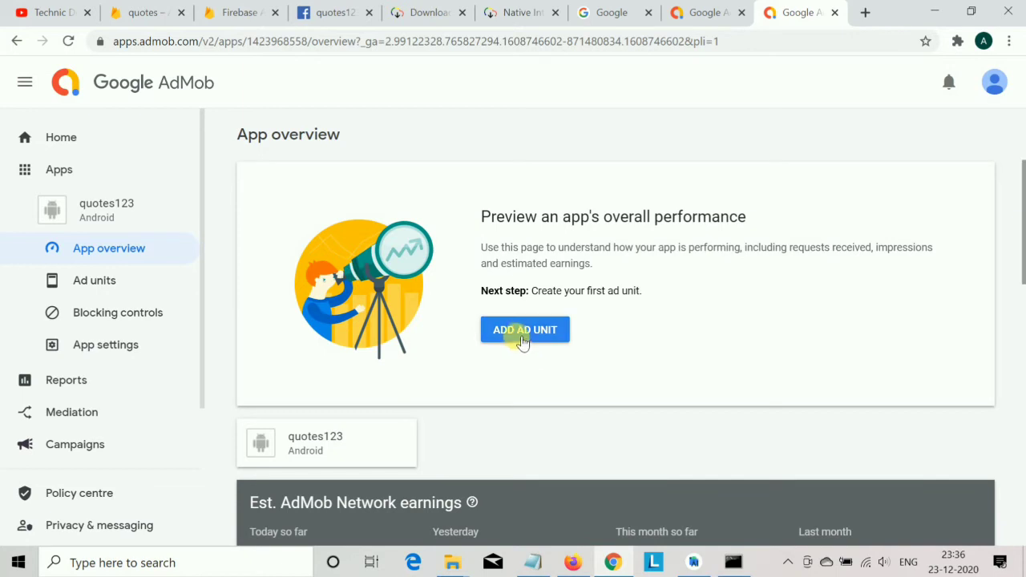
Create a Banner ad unit named ad1 for the quotes123 app.
left_click(523, 337)
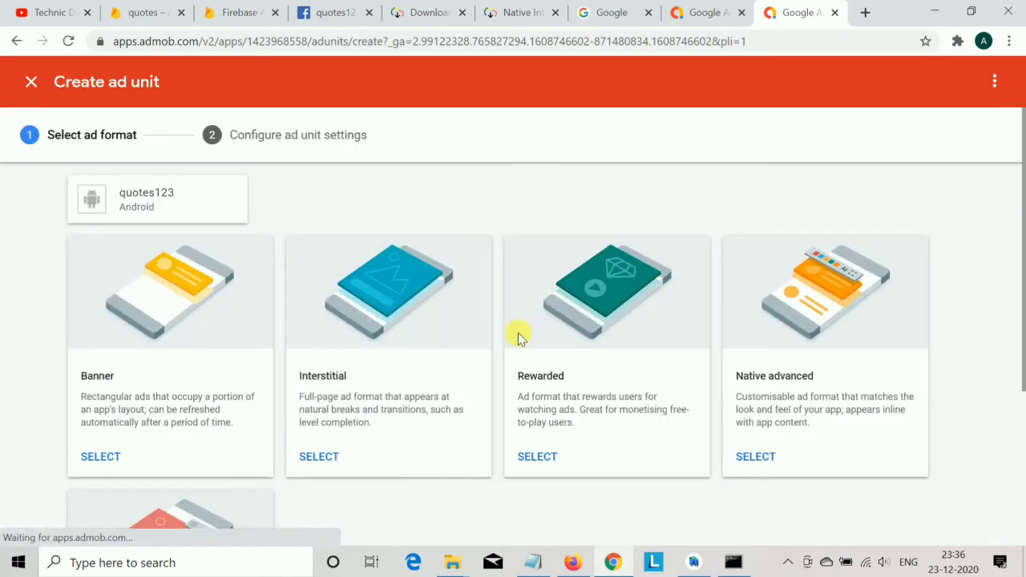
left_click(101, 455)
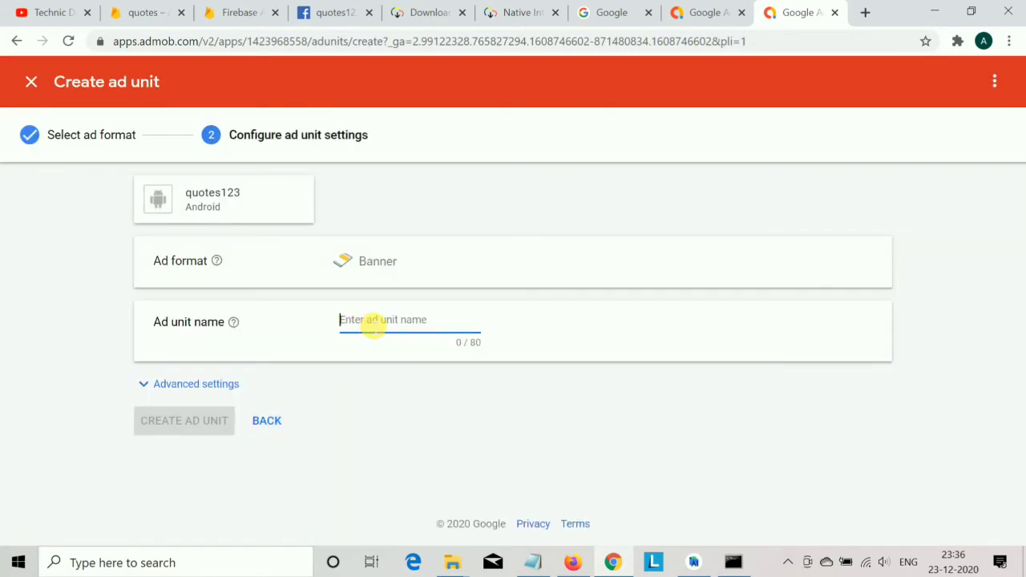
type("ad1")
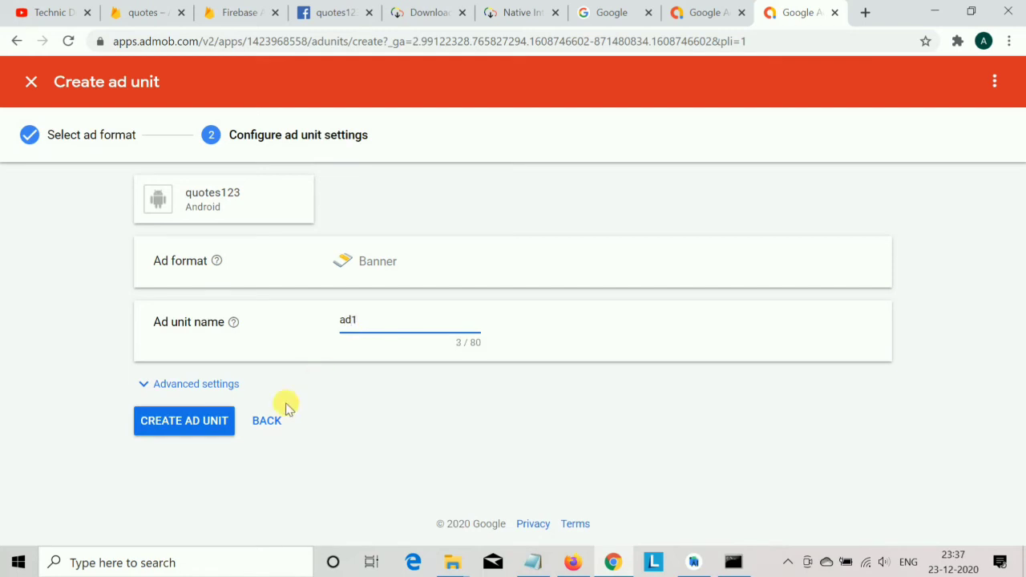
left_click(190, 418)
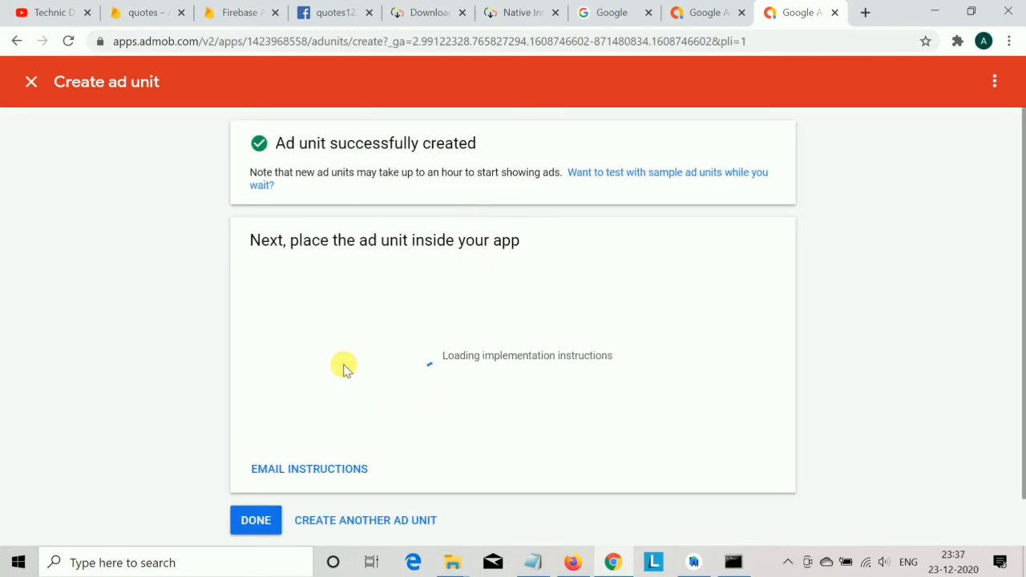
Copy the AdMob app ID and switch to Android Studio to replace the ad_app_id value in strings.xml with it.
left_click_drag(319, 323, 551, 335)
key("ctrl+c")
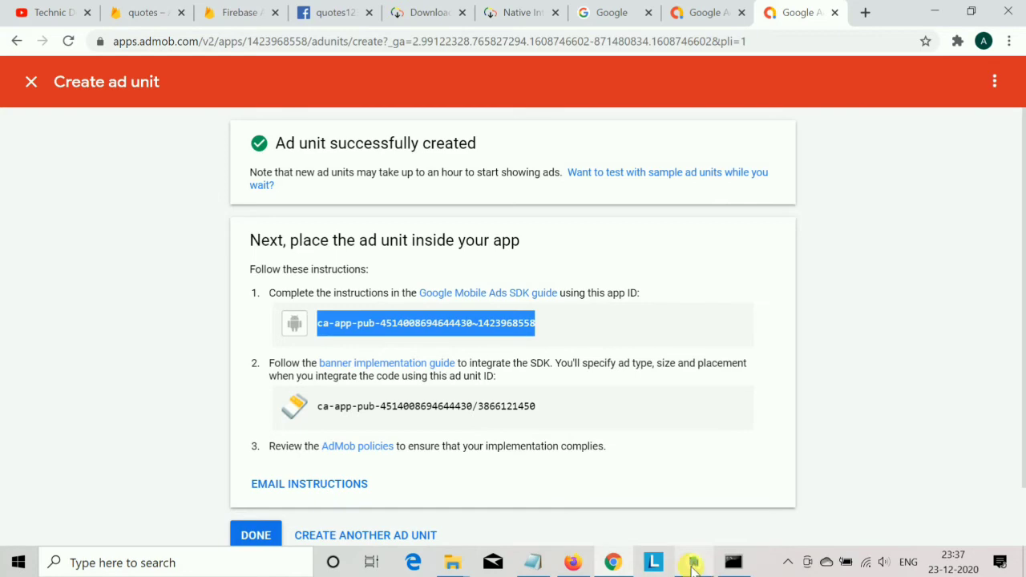
mouse_move(692, 562)
left_click(709, 525)
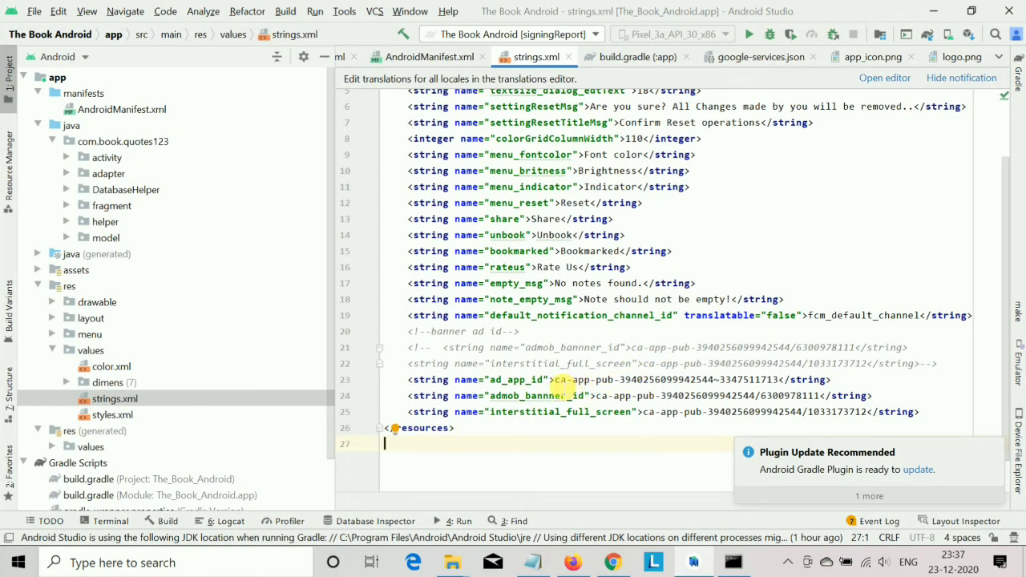
left_click_drag(553, 379, 783, 380)
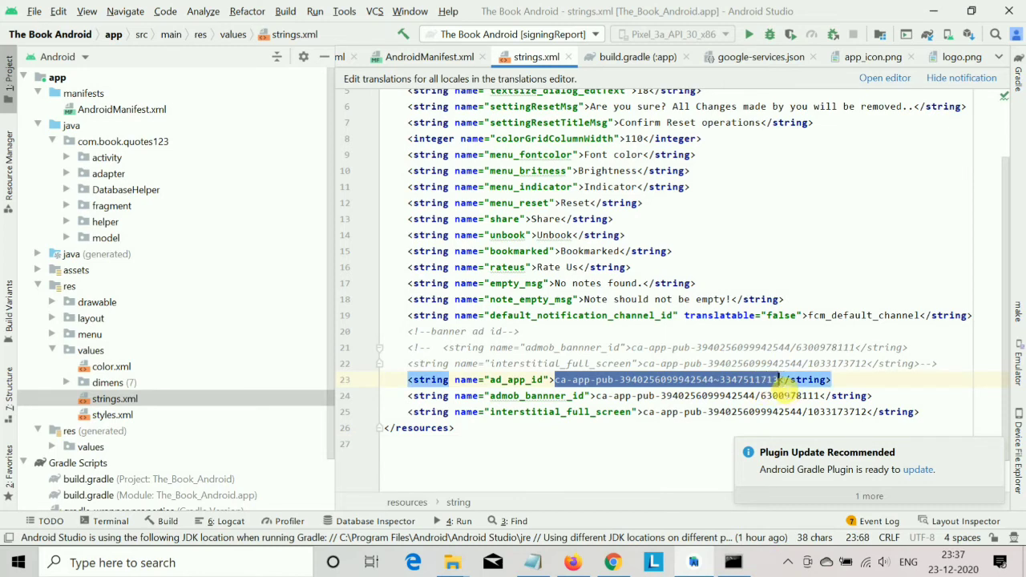
key("ctrl+v")
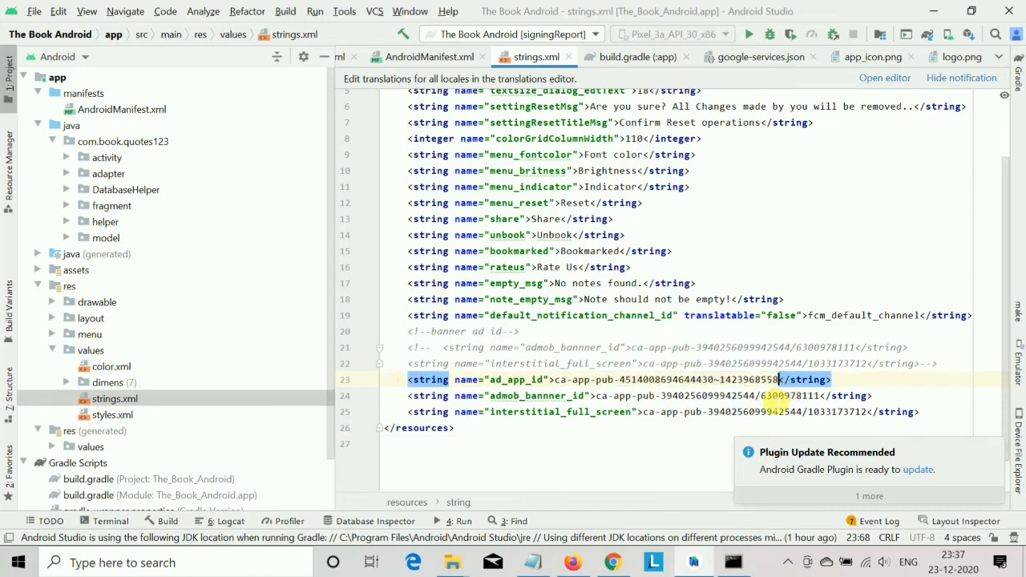
scroll(794, 321, "down", 1)
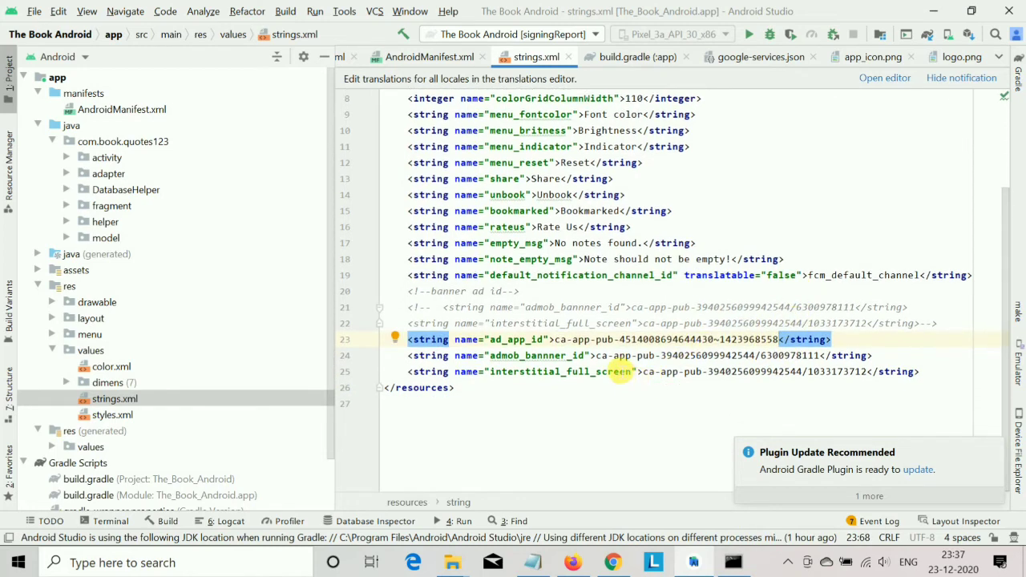
Copy the banner ad unit ID from AdMob in Chrome and replace the admob_bannner_id value in Android Studio's strings.xml with it.
mouse_move(572, 561)
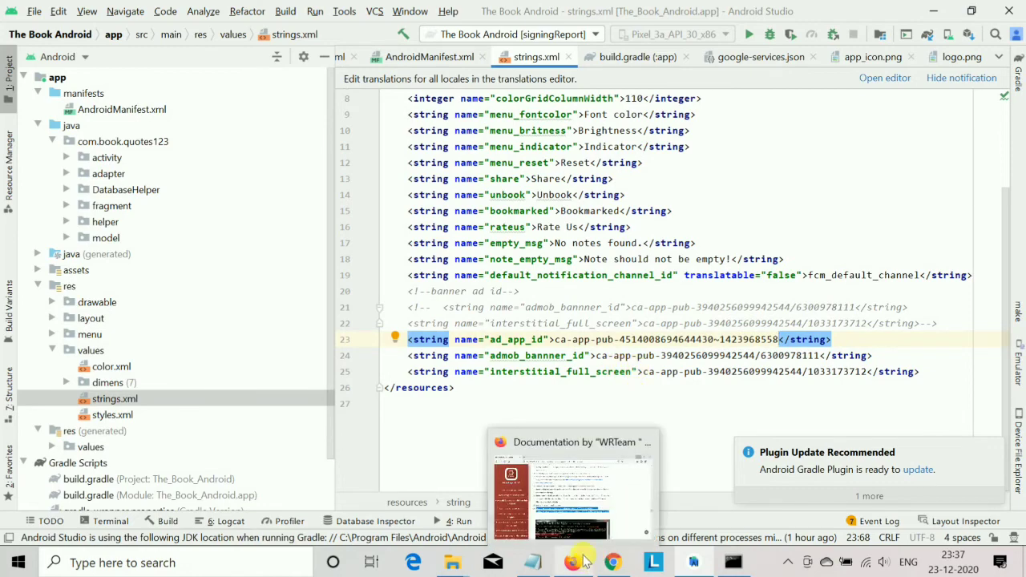
left_click(593, 500)
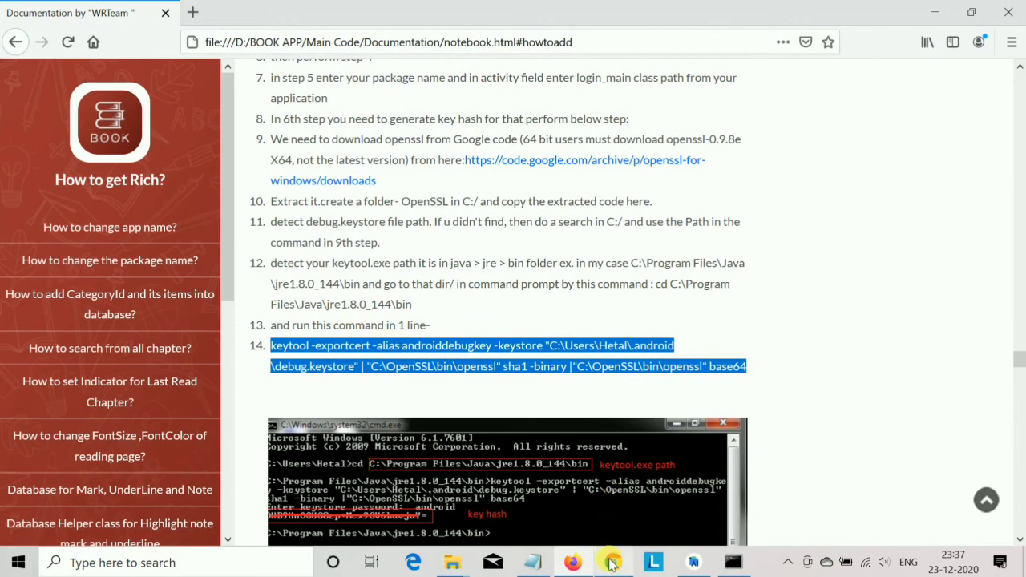
mouse_move(615, 561)
left_click(609, 484)
left_click(418, 329)
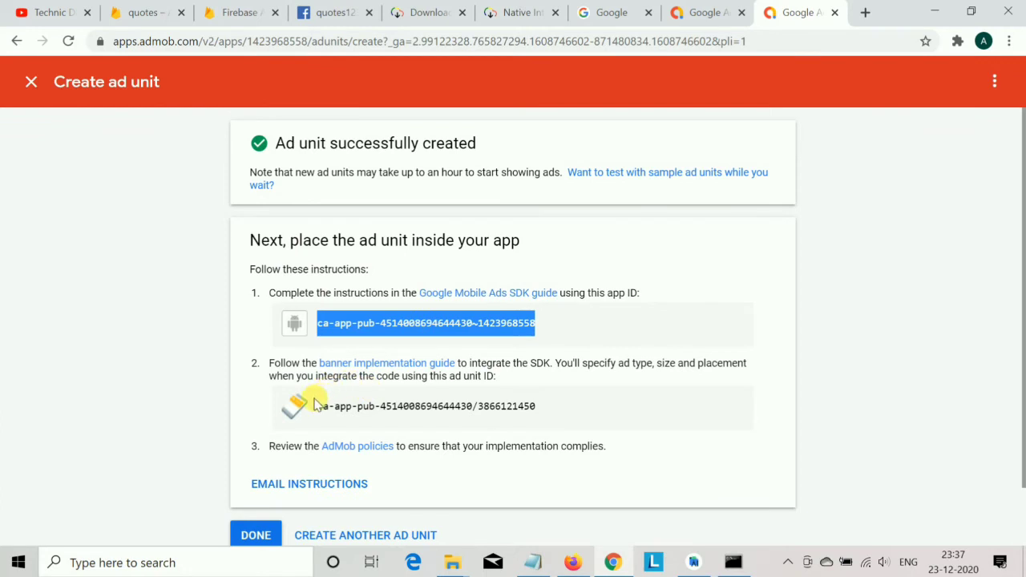
left_click_drag(317, 406, 536, 411)
key("ctrl+c")
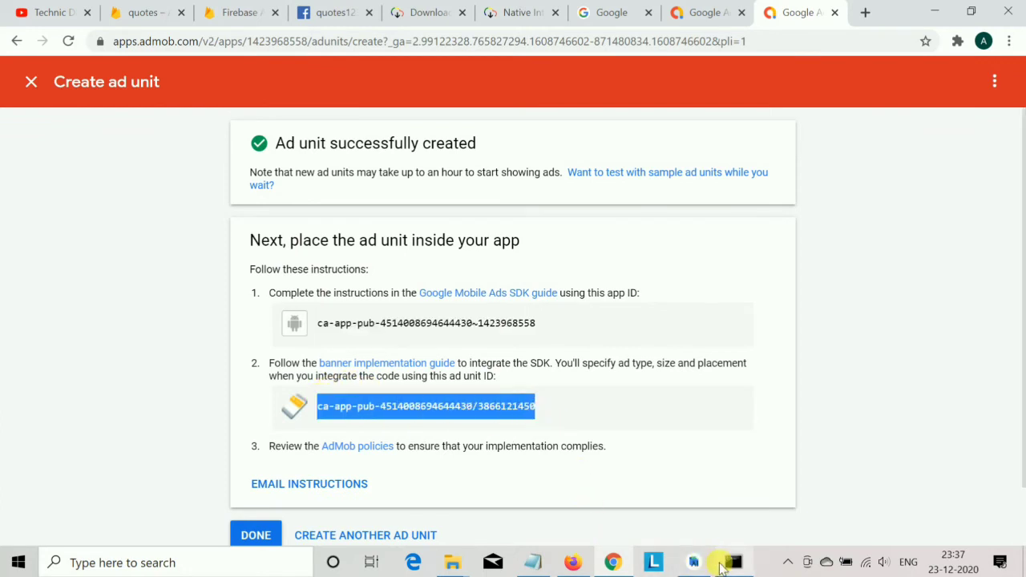
mouse_move(707, 565)
left_click(673, 484)
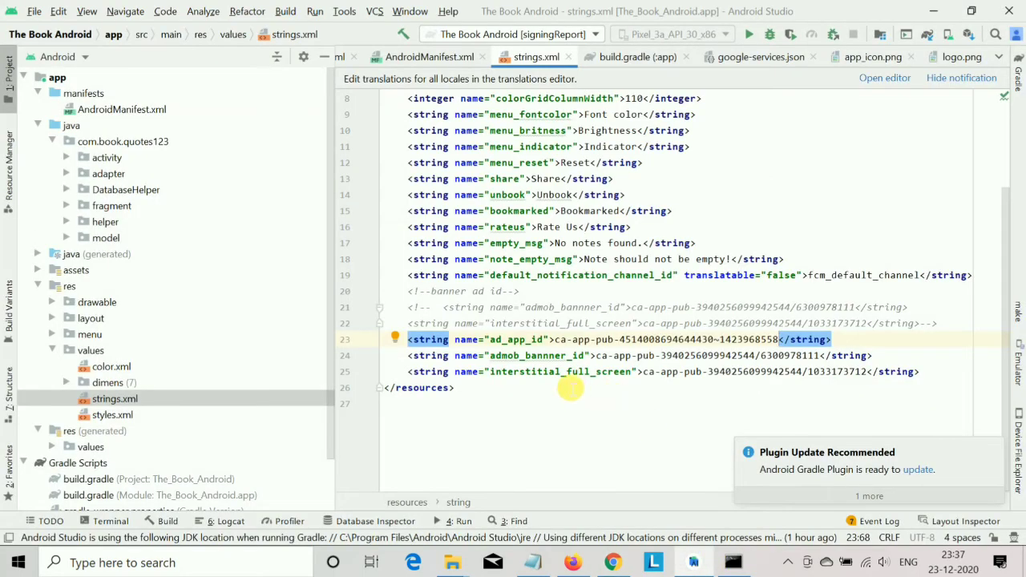
left_click_drag(595, 355, 817, 357)
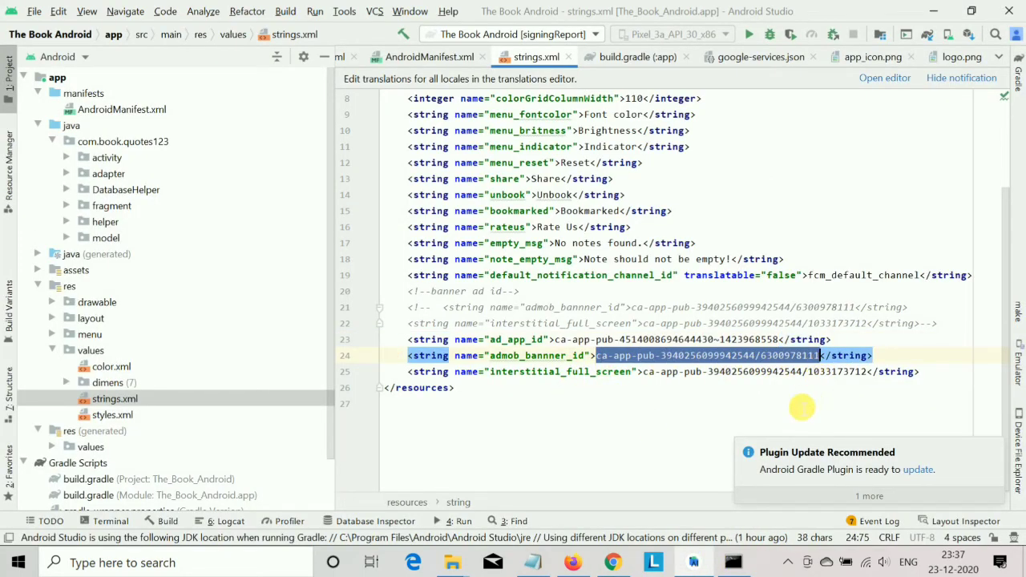
key("ctrl+v")
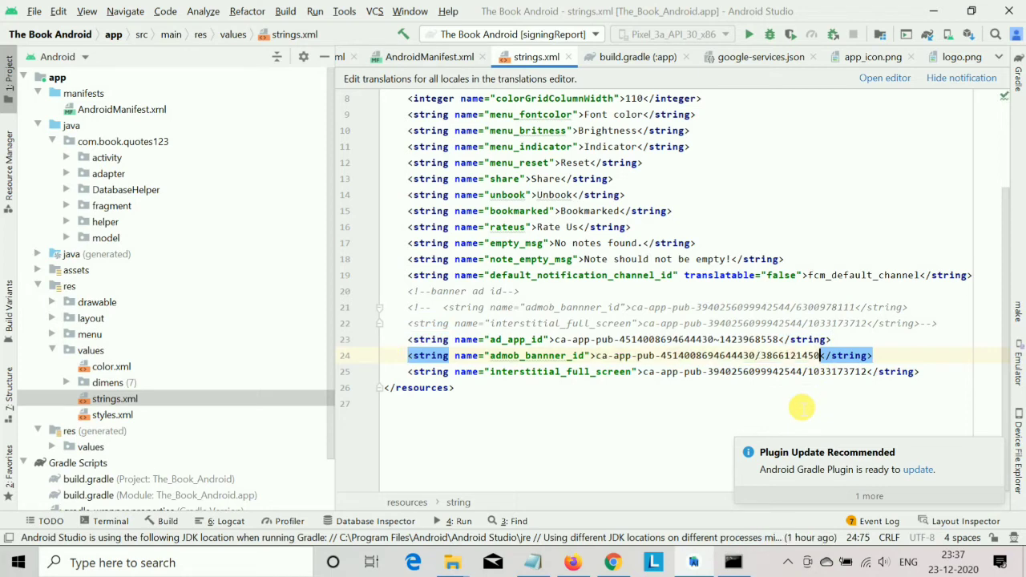
Return to AdMob in Chrome, finish the banner unit, and create an Interstitial ad unit named ad2 for quotes123.
left_click(629, 555)
left_click(239, 531)
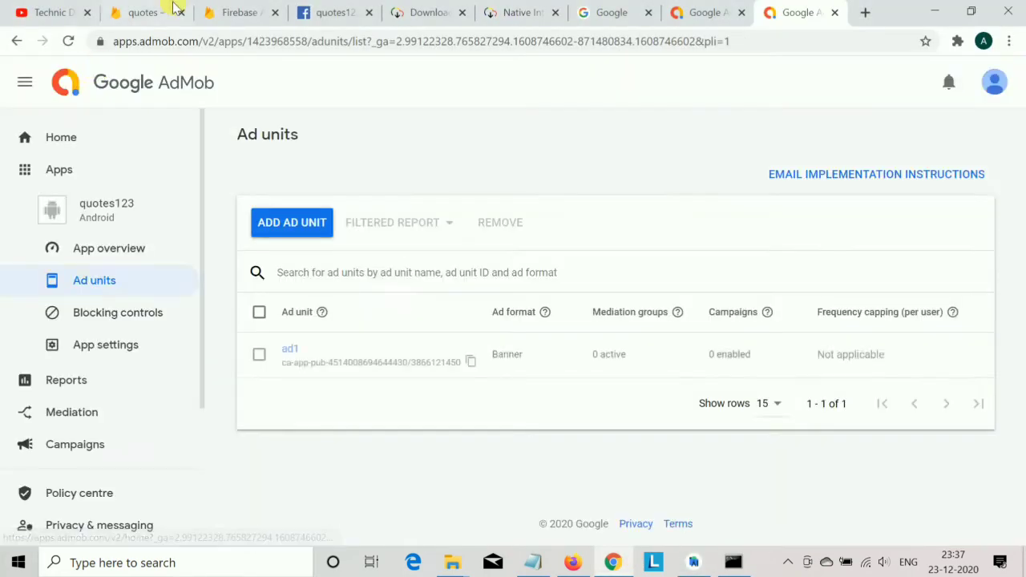
left_click(287, 211)
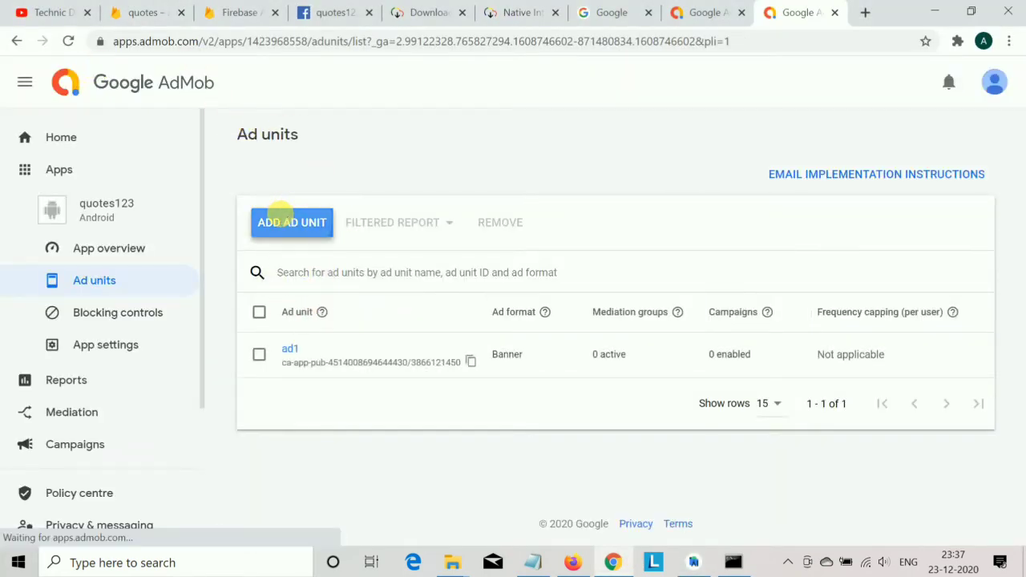
left_click(314, 455)
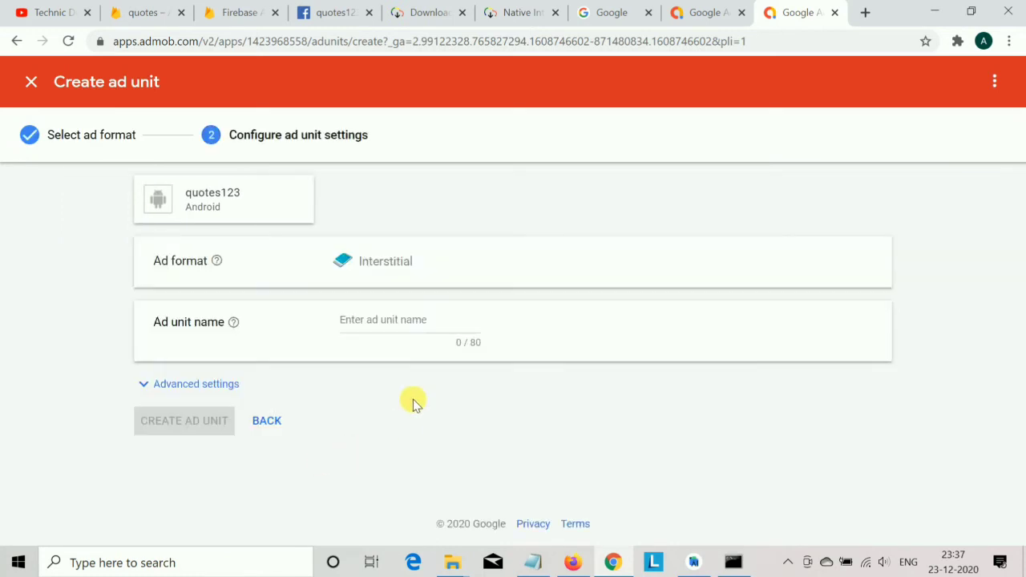
left_click(365, 321)
type("ad2")
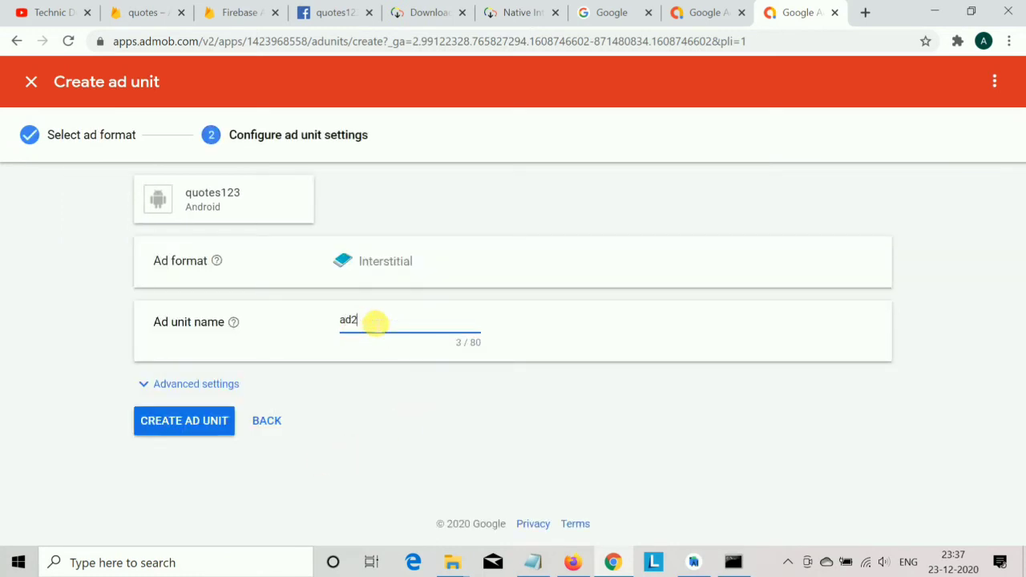
left_click(202, 421)
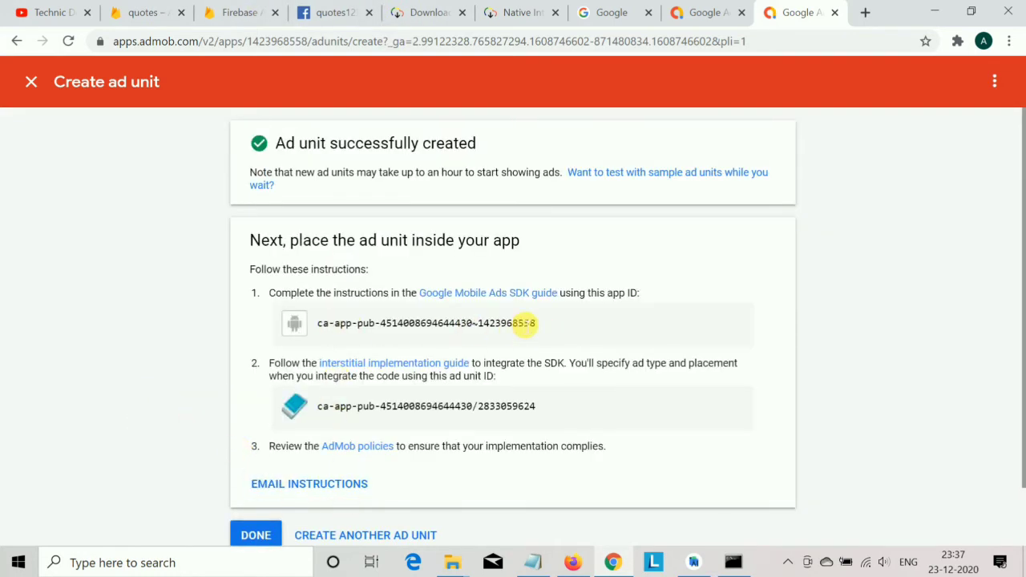
Copy the interstitial ad unit ID and replace the active interstitial_full_screen value in Android Studio's strings.xml with it.
left_click_drag(319, 407, 558, 405)
key("ctrl+c")
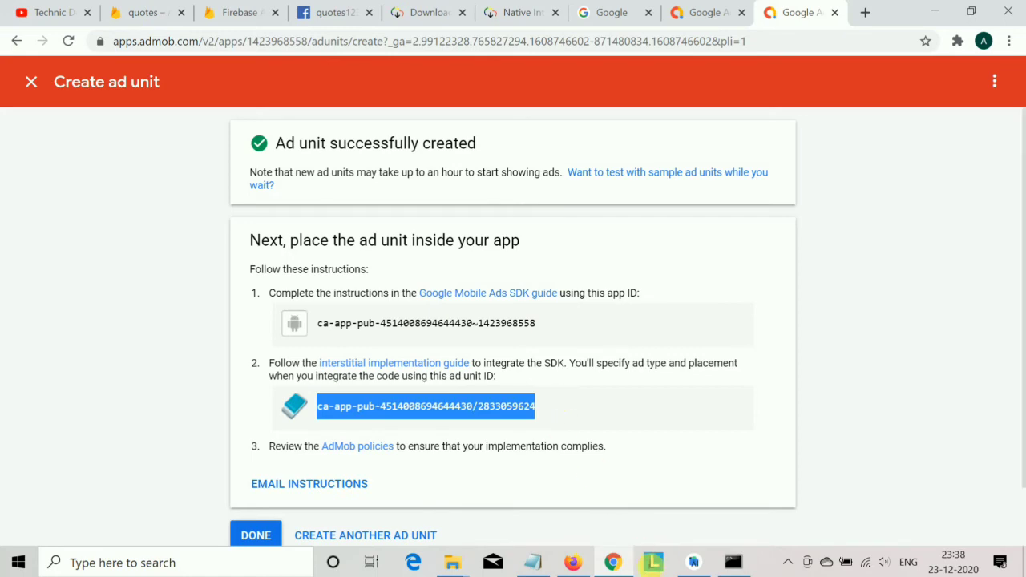
mouse_move(709, 563)
left_click(699, 510)
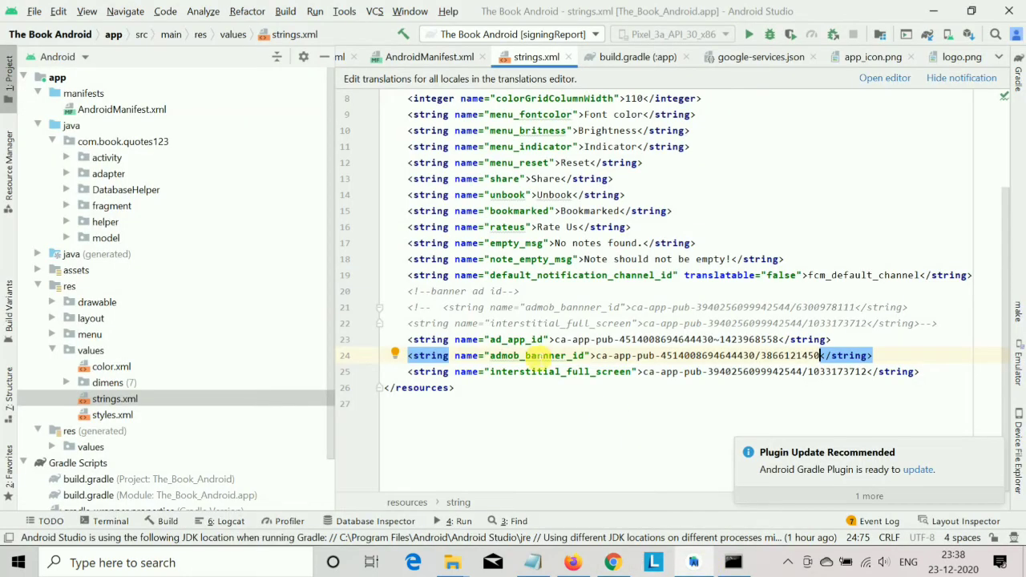
double_click(649, 373)
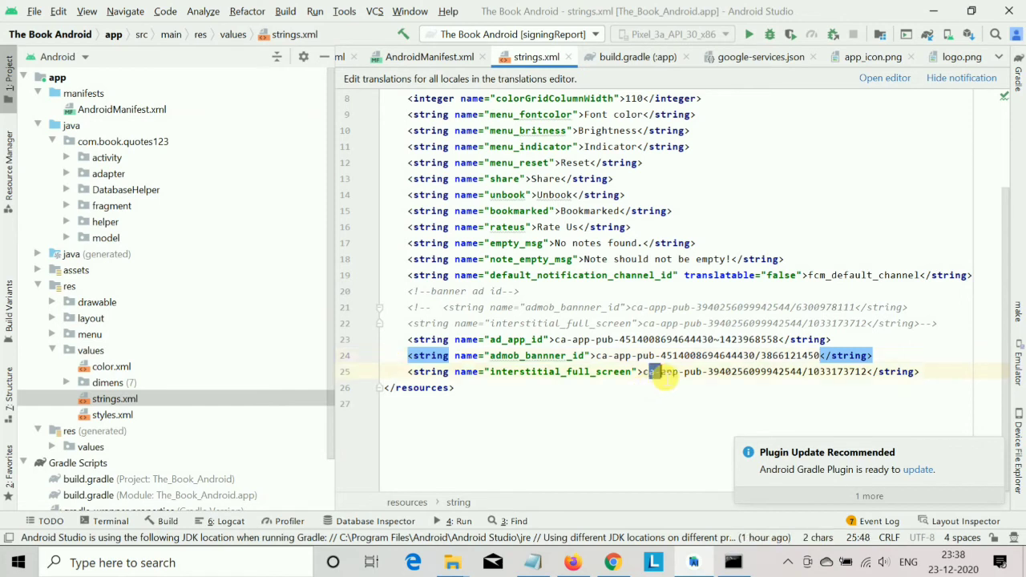
left_click_drag(651, 376, 867, 373)
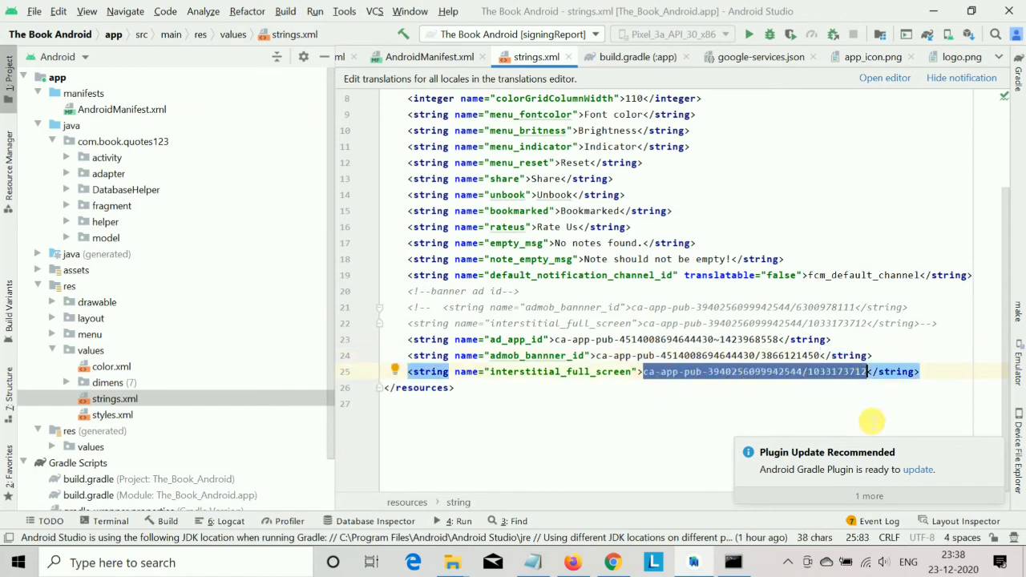
key("ctrl+v")
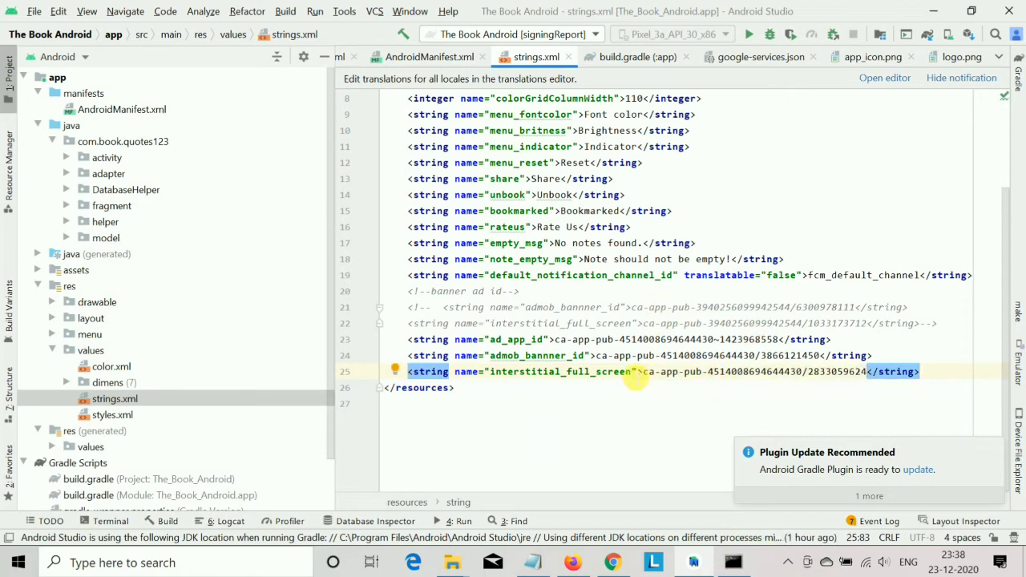
left_click_drag(391, 324, 504, 452)
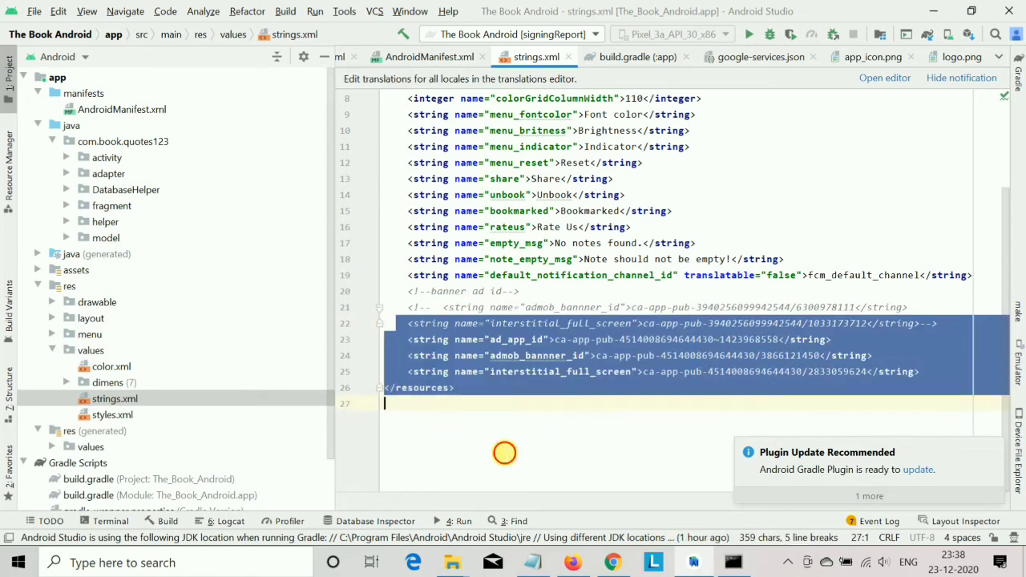
left_click(504, 453)
scroll(609, 345, "up", 1)
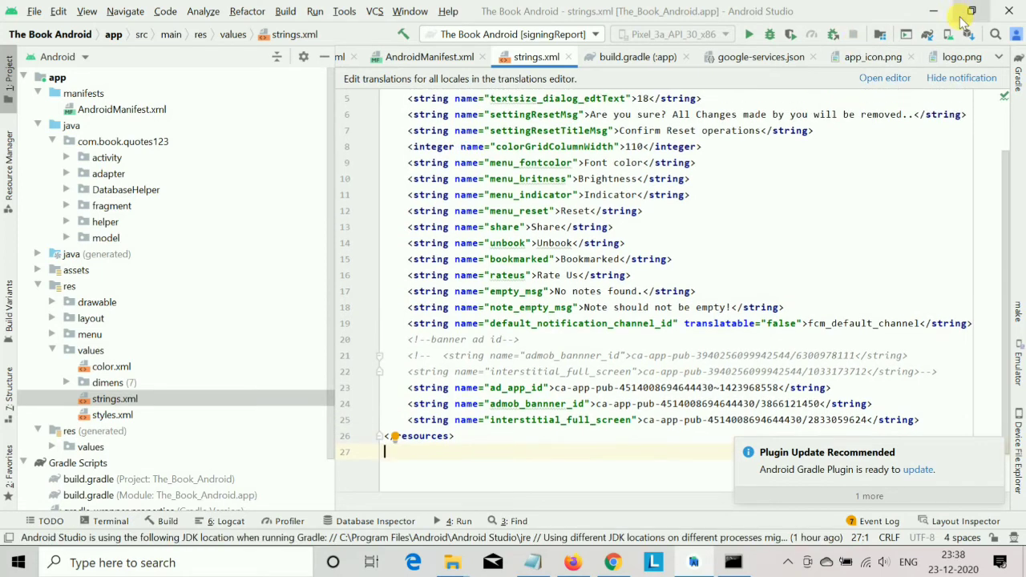
Sync the project with its Gradle files and dismiss the plugin update notification.
left_click(927, 34)
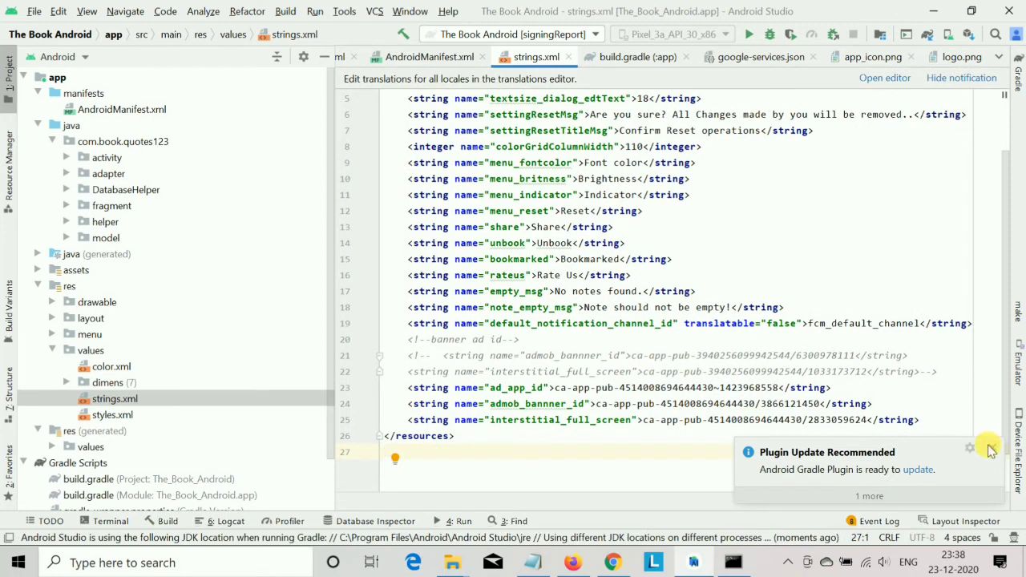
left_click(990, 450)
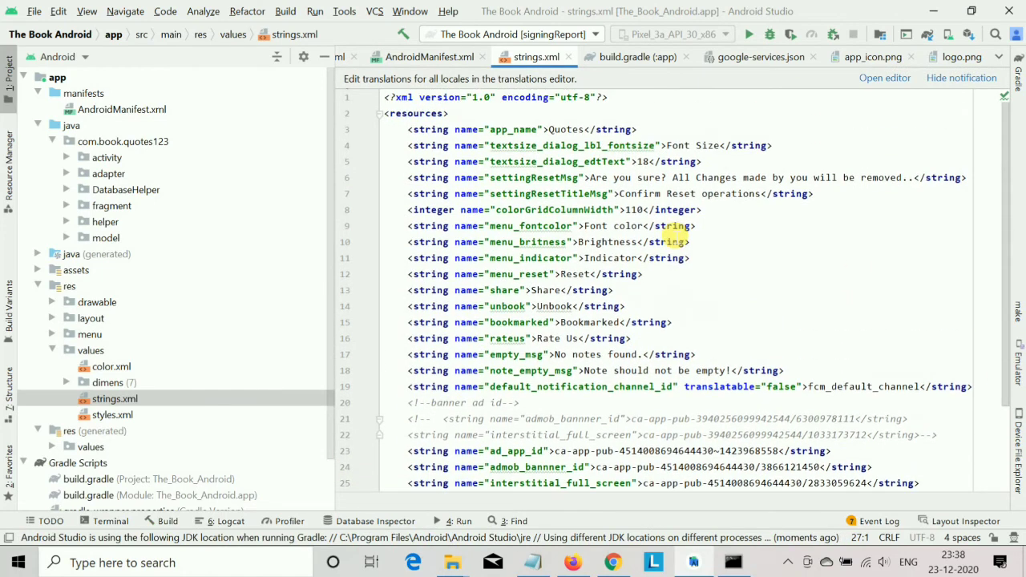
scroll(675, 234, "down", 1)
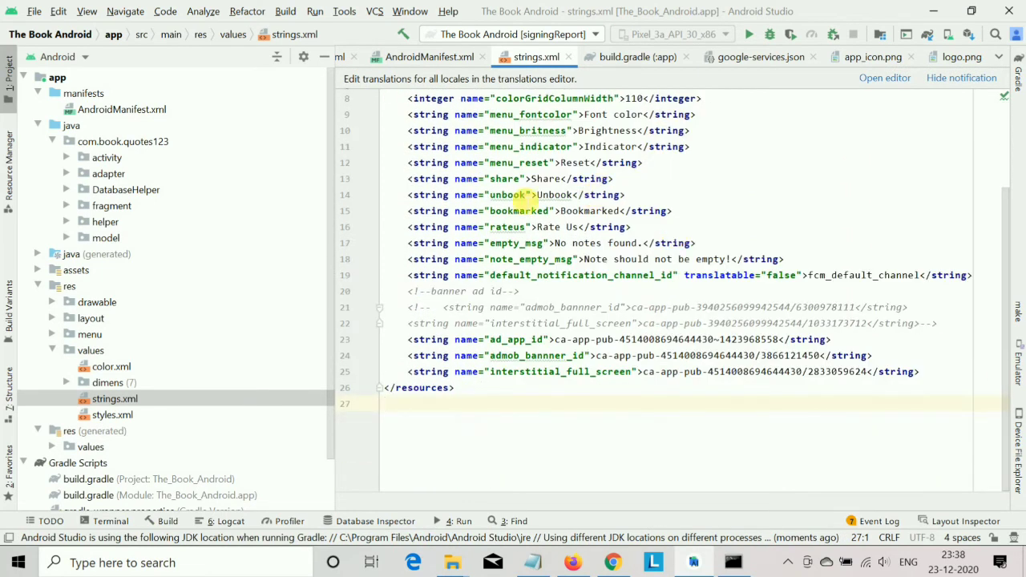
Build the project's APK and locate the generated file in its debug output folder.
left_click(281, 13)
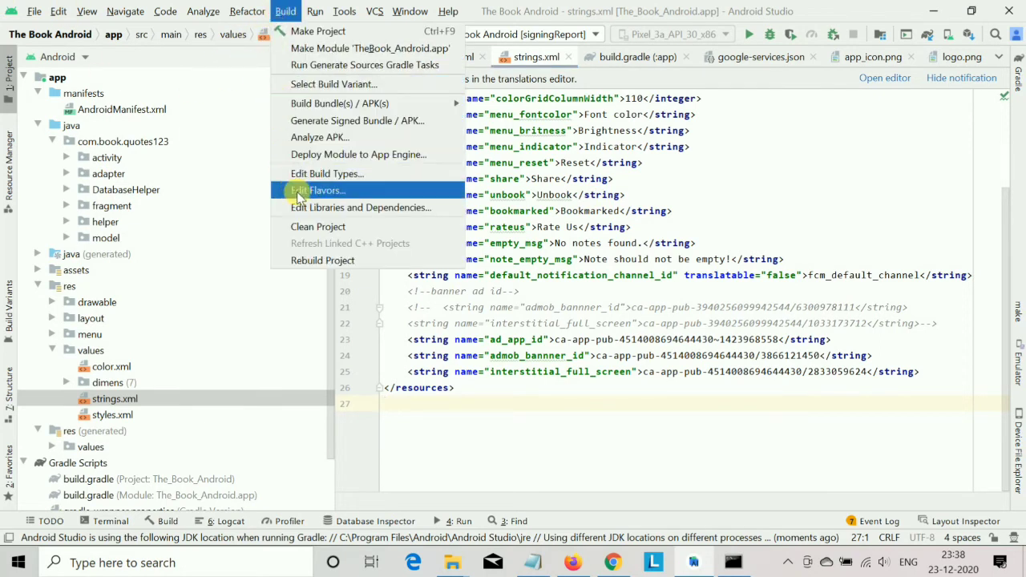
mouse_move(306, 103)
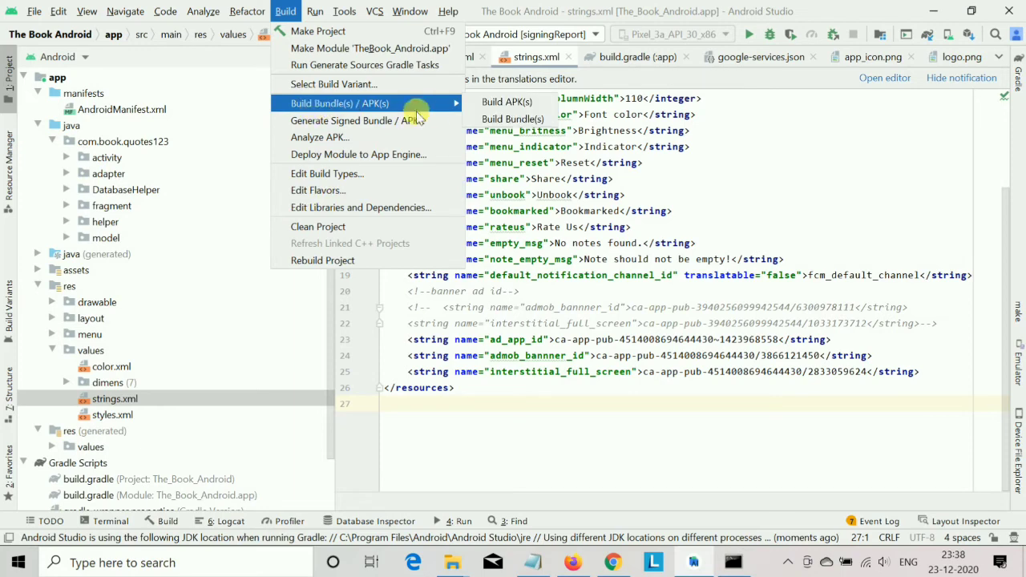
left_click(506, 102)
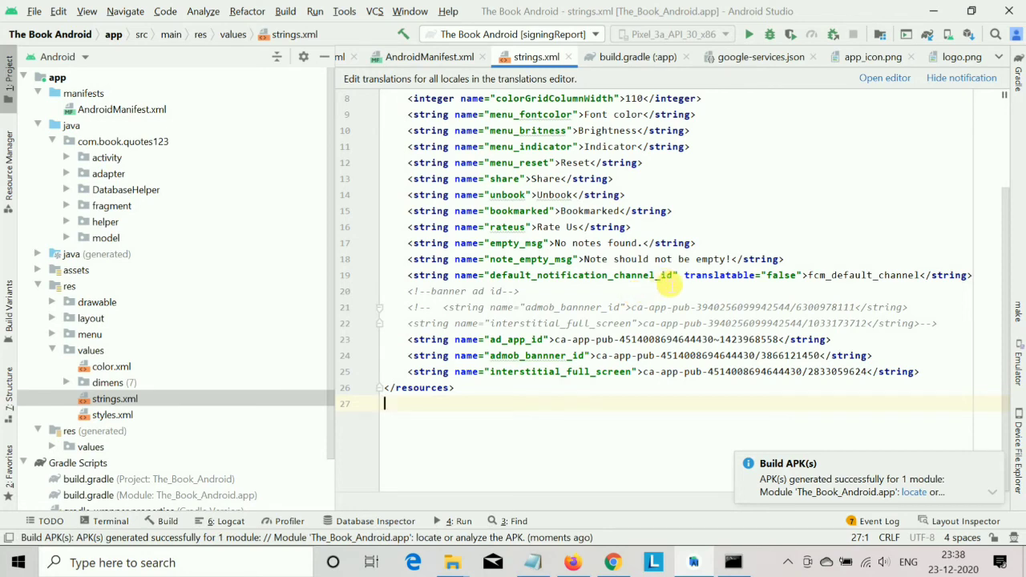
left_click(924, 495)
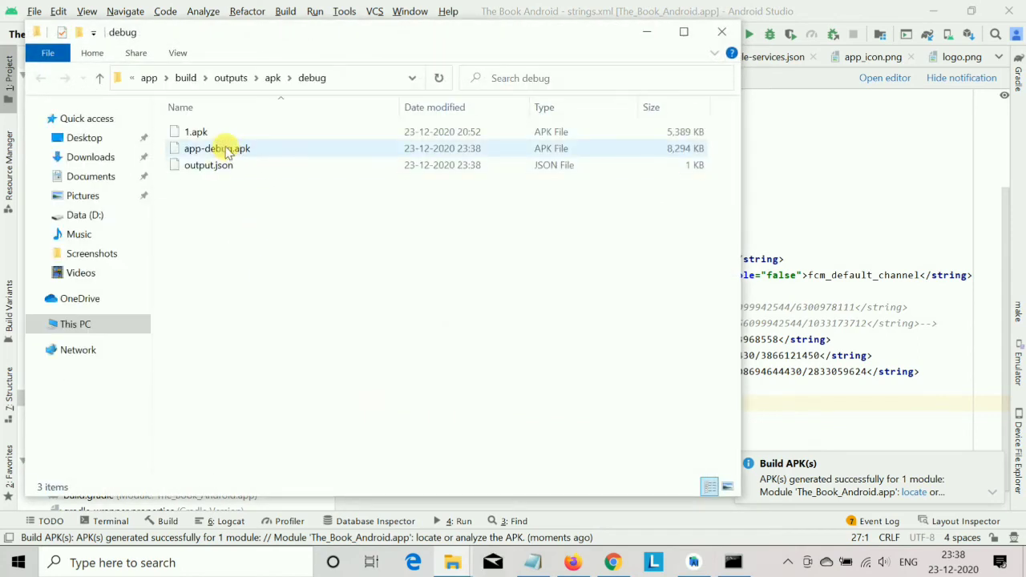
Delete the old 1.apk from the debug output folder and rename app-debug.apk as quotes.apk.
left_click(213, 131)
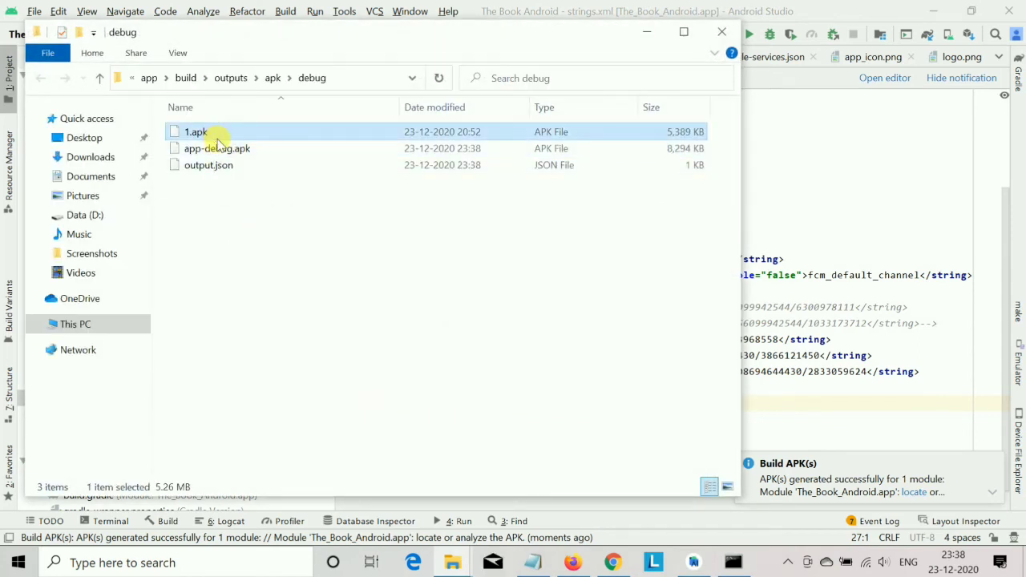
key("Delete")
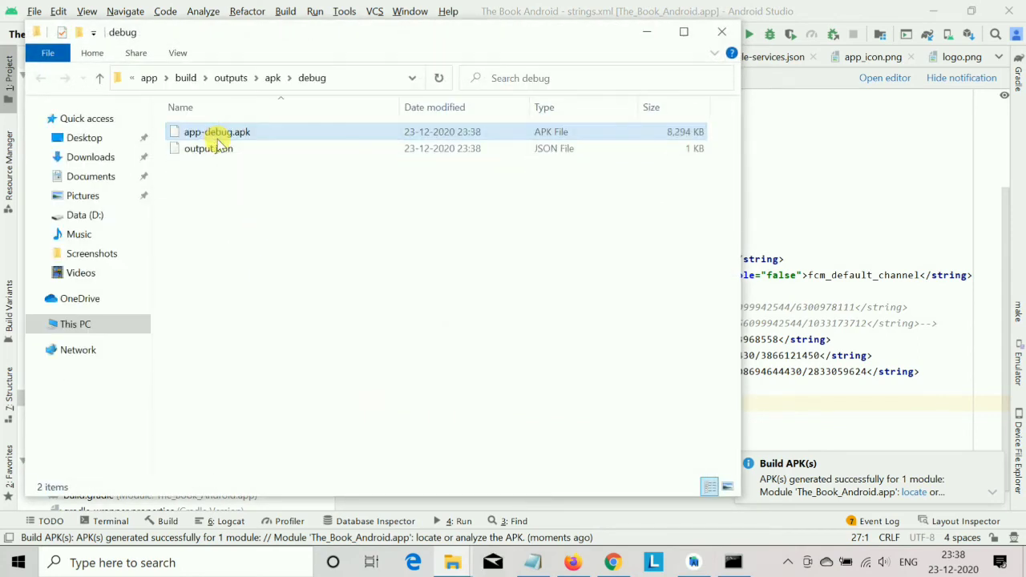
left_click(230, 134)
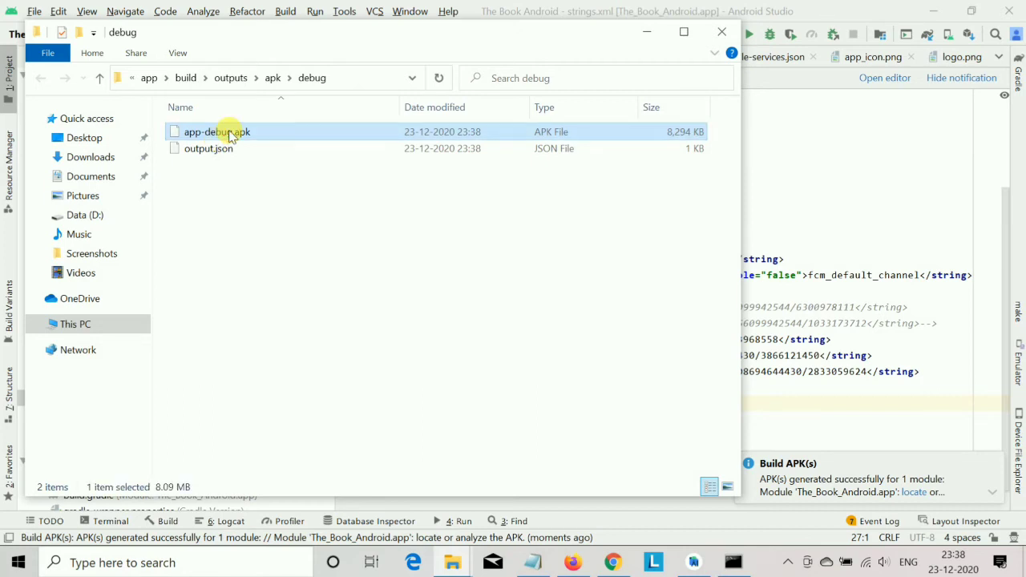
left_click(230, 135)
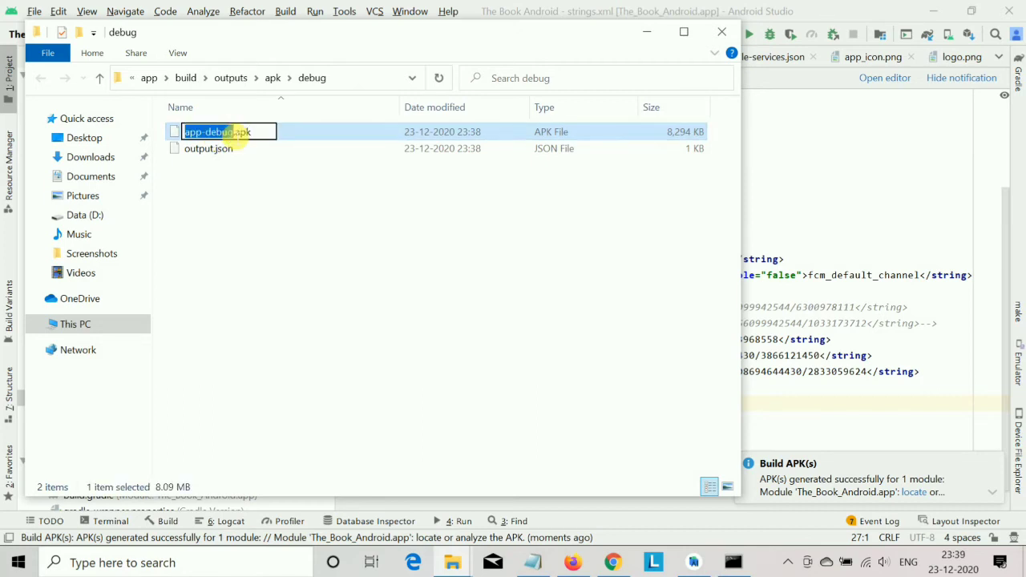
type("q")
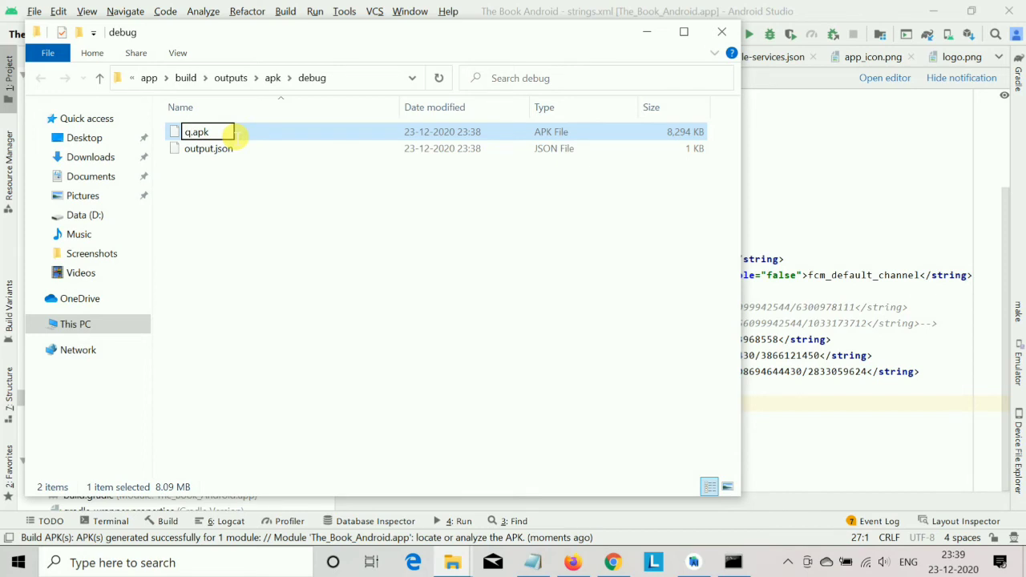
type("uotes")
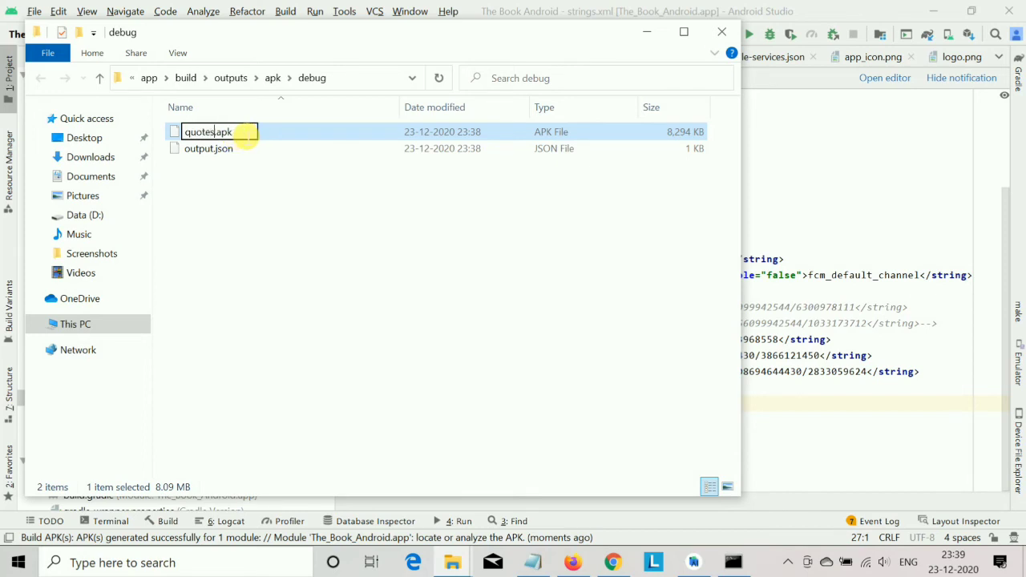